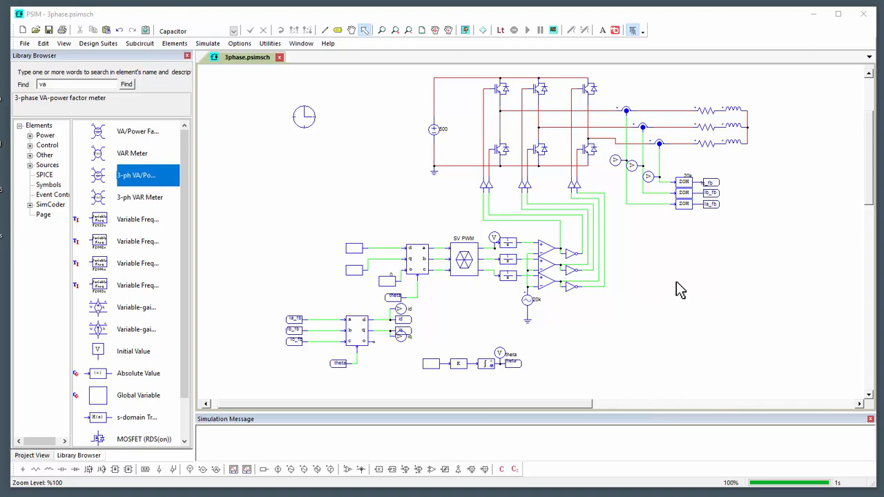
Examine the three-phase RL load and the three current sensors at the inverter output.
{"action": "scroll", "coordinate": [667, 287], "scroll_direction": "up", "scroll_amount": 1}
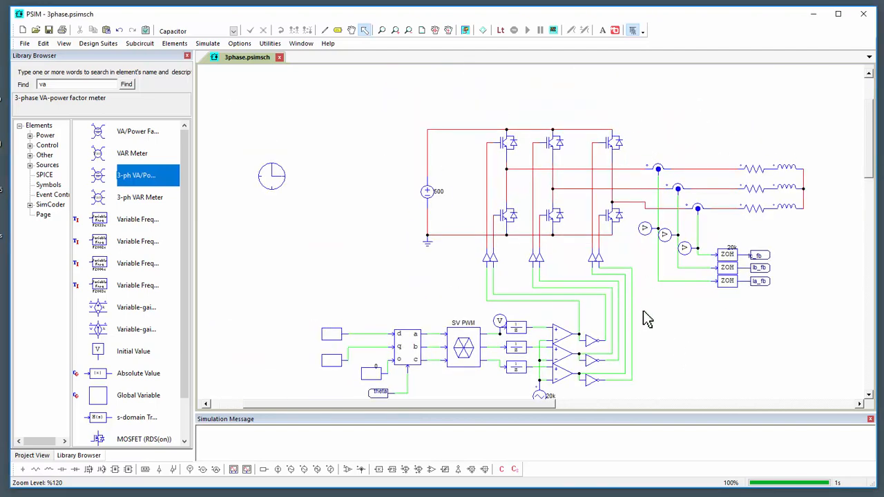
{"action": "left_click_drag", "start_coordinate": [779, 346], "coordinate": [720, 323]}
{"action": "left_click_drag", "start_coordinate": [653, 300], "coordinate": [671, 319]}
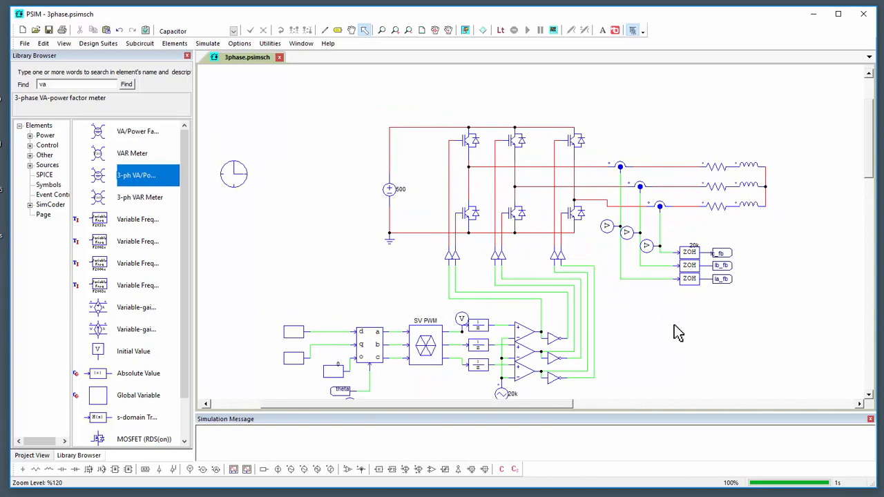
{"action": "left_click_drag", "start_coordinate": [749, 190], "coordinate": [793, 256]}
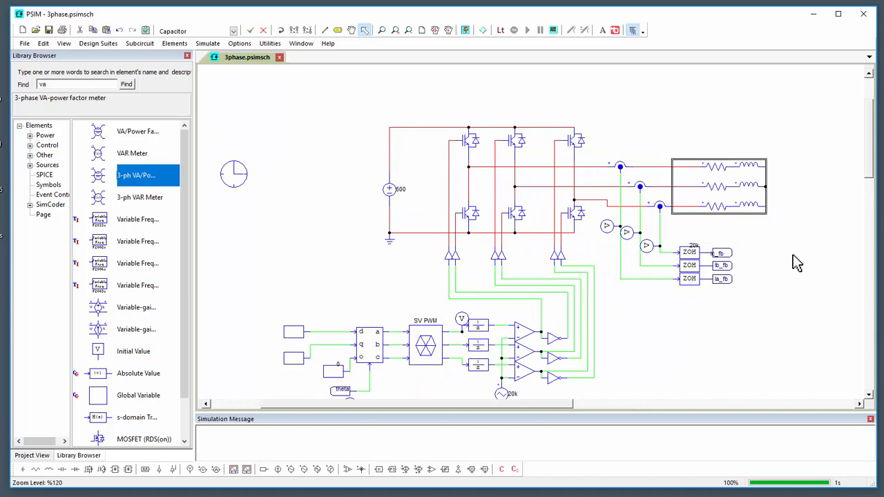
{"action": "scroll", "coordinate": [794, 261], "scroll_direction": "up", "scroll_amount": 3}
{"action": "left_click", "coordinate": [753, 271]}
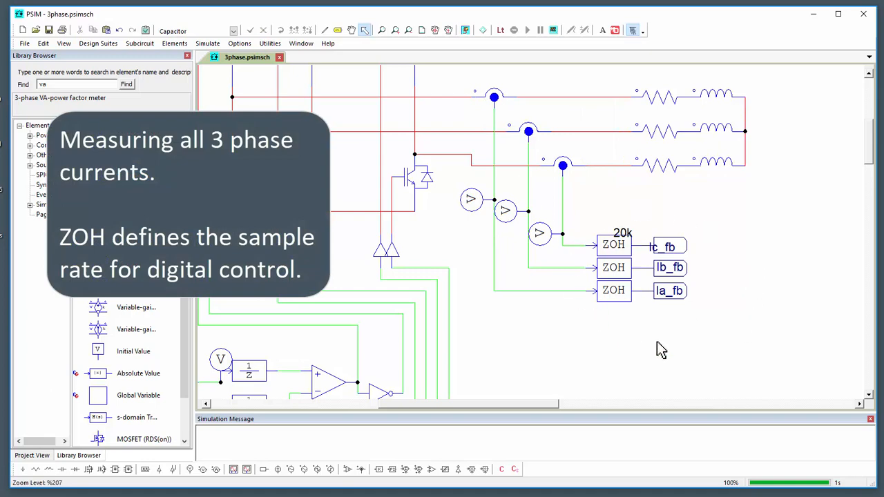
{"action": "left_click", "coordinate": [493, 94]}
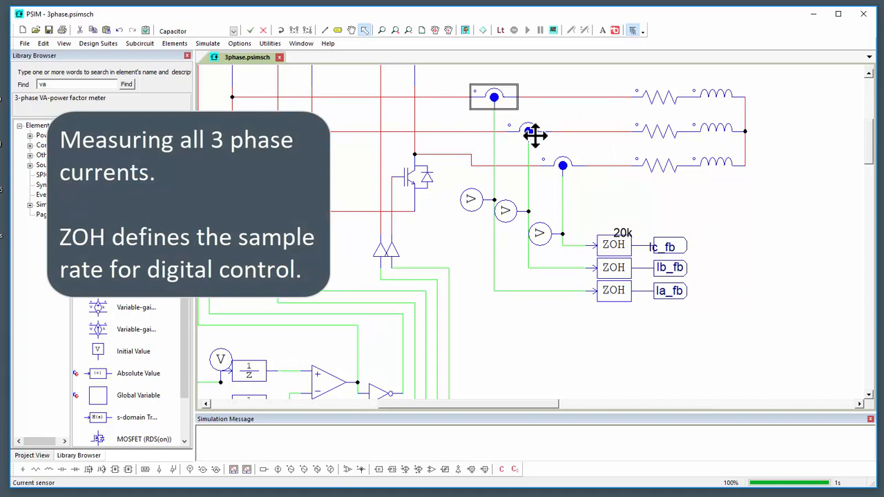
{"action": "left_click", "coordinate": [528, 131]}
{"action": "left_click", "coordinate": [562, 164]}
{"action": "scroll", "coordinate": [625, 285], "scroll_direction": "down", "scroll_amount": 1}
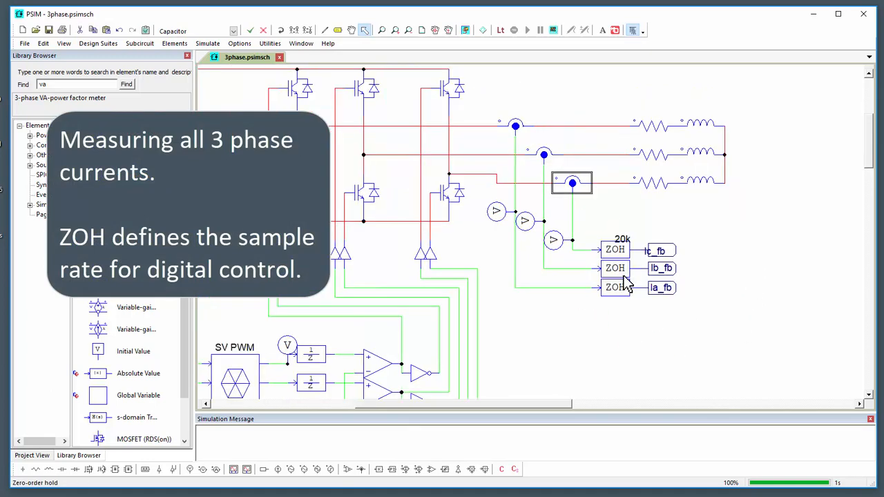
Examine the three zero-order hold blocks, their current feedback labels and the triangular carrier source of the comparators.
{"action": "scroll", "coordinate": [625, 285], "scroll_direction": "down", "scroll_amount": 1}
{"action": "scroll", "coordinate": [621, 337], "scroll_direction": "up", "scroll_amount": 2}
{"action": "left_click", "coordinate": [619, 225]}
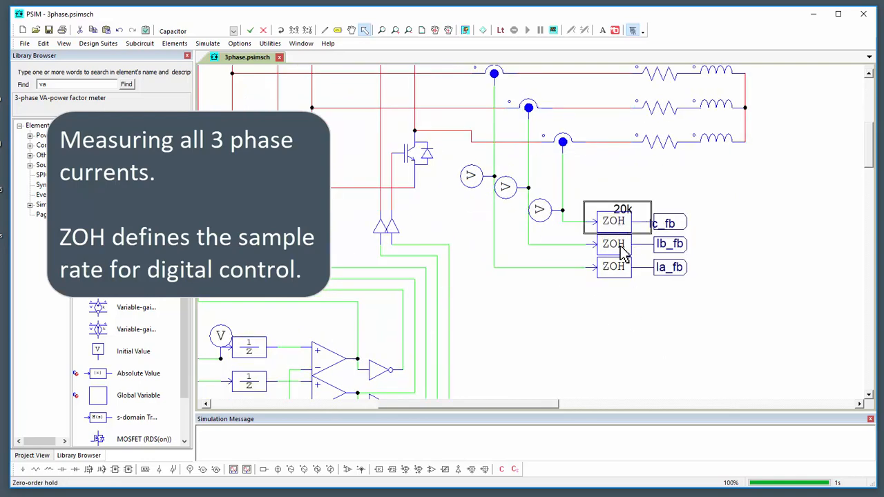
{"action": "left_click", "coordinate": [623, 254]}
{"action": "left_click", "coordinate": [624, 272]}
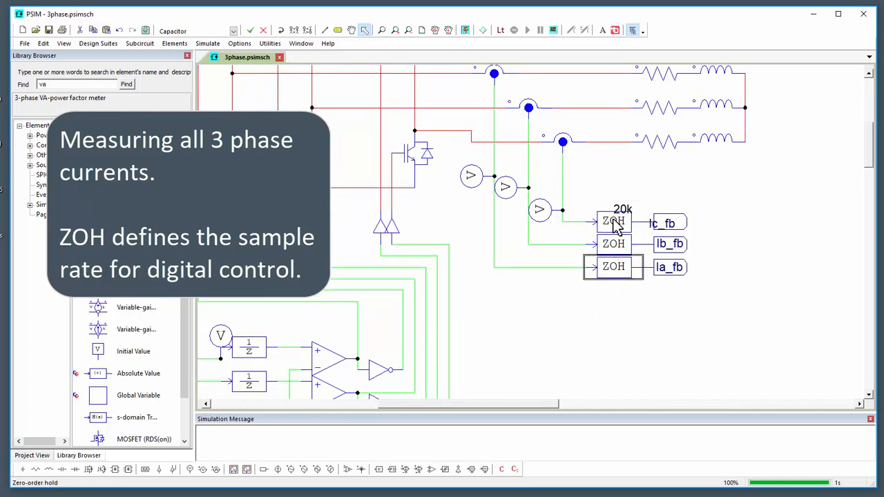
{"action": "left_click_drag", "start_coordinate": [569, 319], "coordinate": [595, 131]}
{"action": "left_click", "coordinate": [314, 279]}
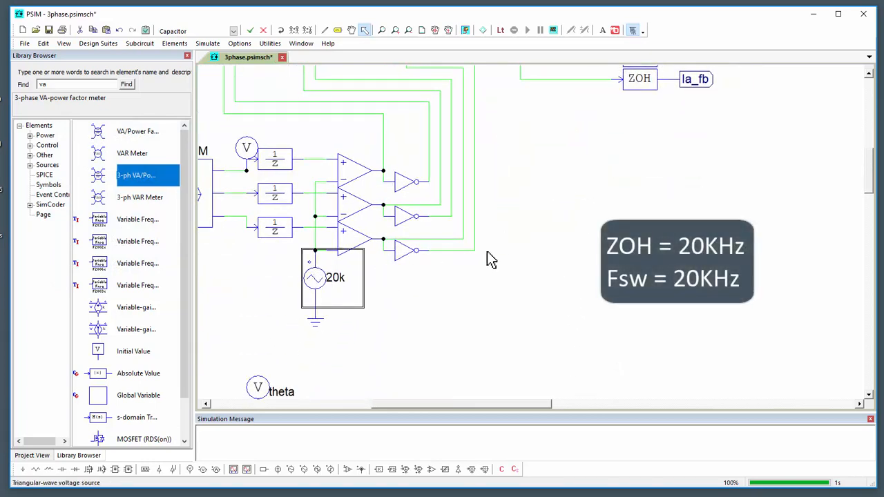
{"action": "scroll", "coordinate": [630, 213], "scroll_direction": "down", "scroll_amount": 4}
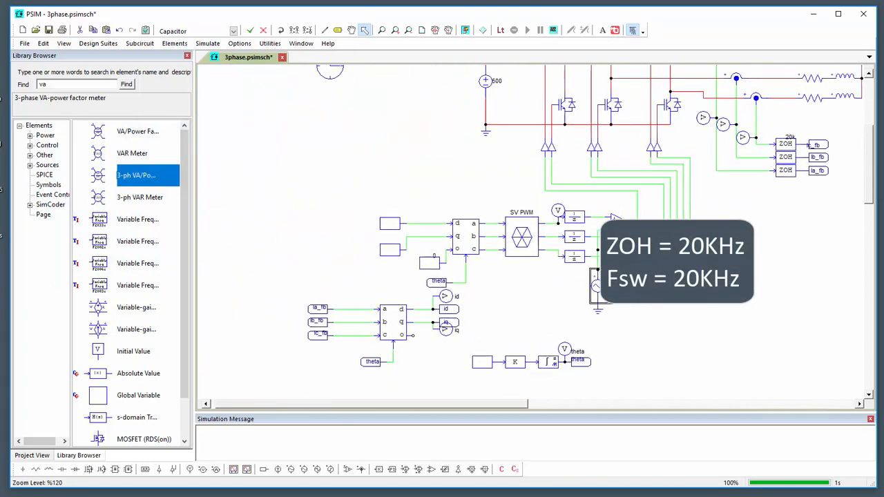
{"action": "left_click_drag", "start_coordinate": [703, 272], "coordinate": [635, 279]}
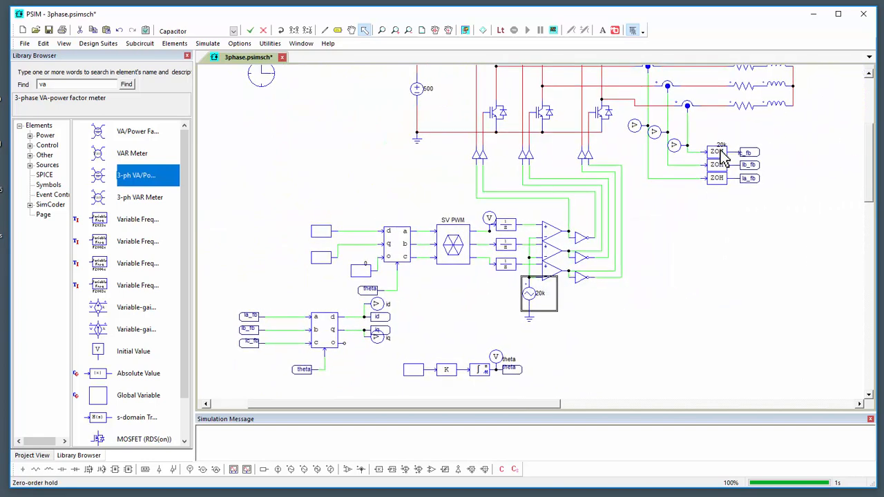
{"action": "left_click_drag", "start_coordinate": [728, 124], "coordinate": [785, 232]}
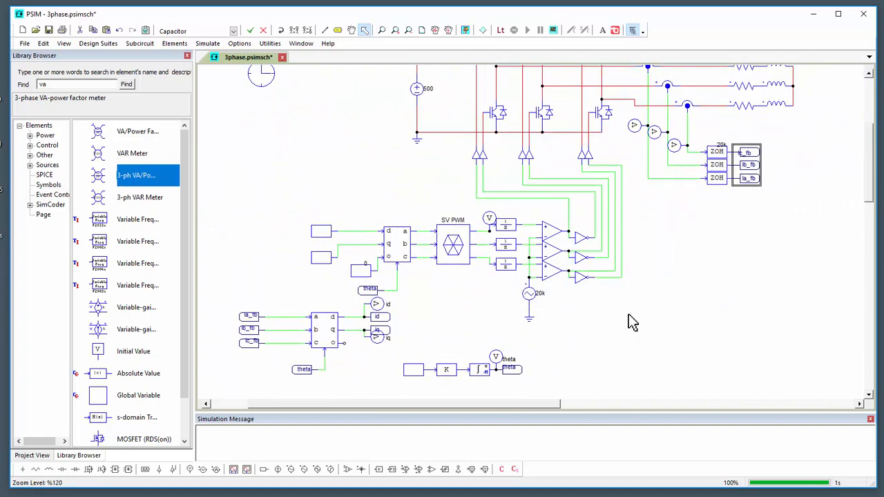
Read the help page of the abc-dqo transformation block with its equations, and examine the block's current and theta connections.
{"action": "left_click_drag", "start_coordinate": [628, 315], "coordinate": [681, 297]}
{"action": "scroll", "coordinate": [416, 365], "scroll_direction": "up", "scroll_amount": 3}
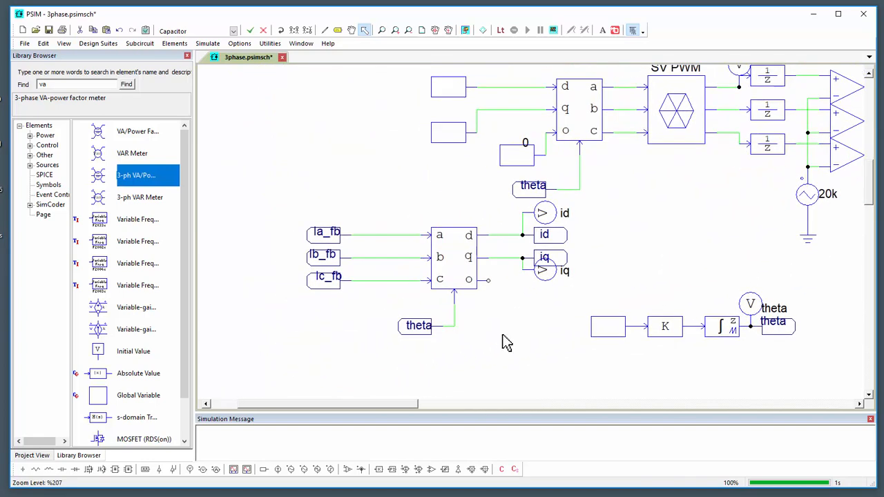
{"action": "left_click_drag", "start_coordinate": [268, 194], "coordinate": [511, 352]}
{"action": "left_click", "coordinate": [514, 353]}
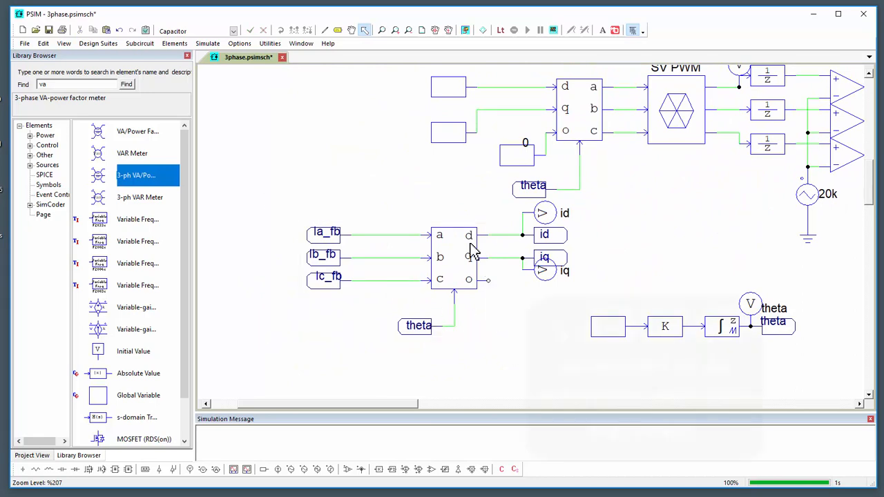
{"action": "double_click", "coordinate": [456, 256]}
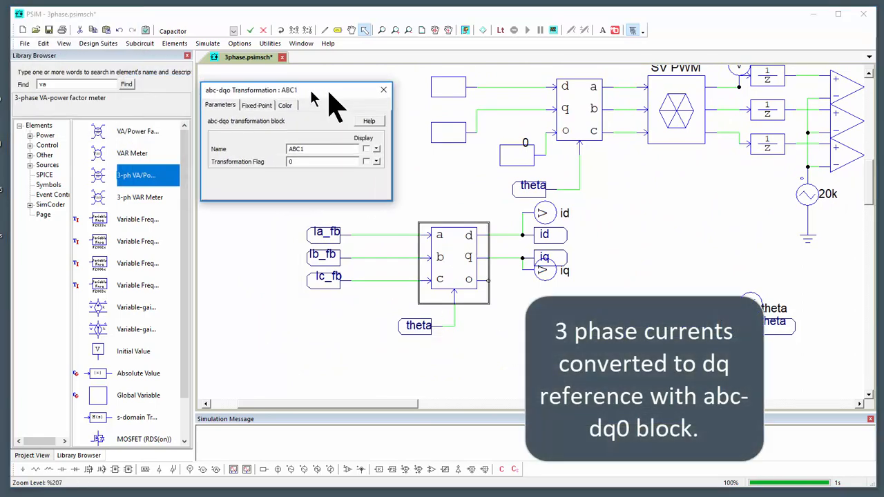
{"action": "left_click", "coordinate": [314, 145]}
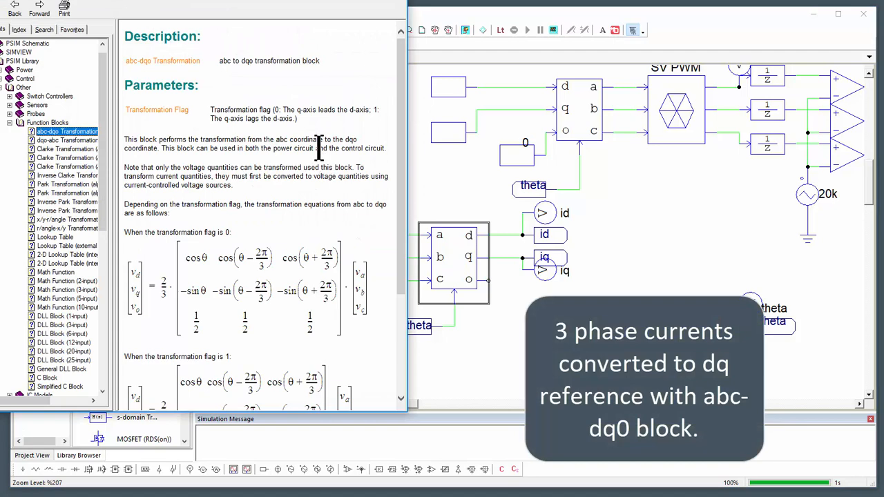
{"action": "scroll", "coordinate": [307, 289], "scroll_direction": "down", "scroll_amount": 2}
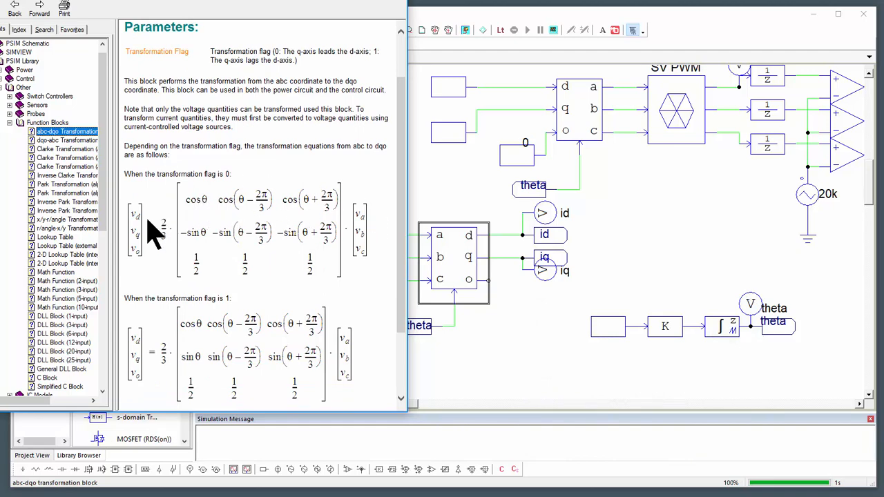
{"action": "left_click", "coordinate": [397, 6]}
{"action": "left_click", "coordinate": [330, 113]}
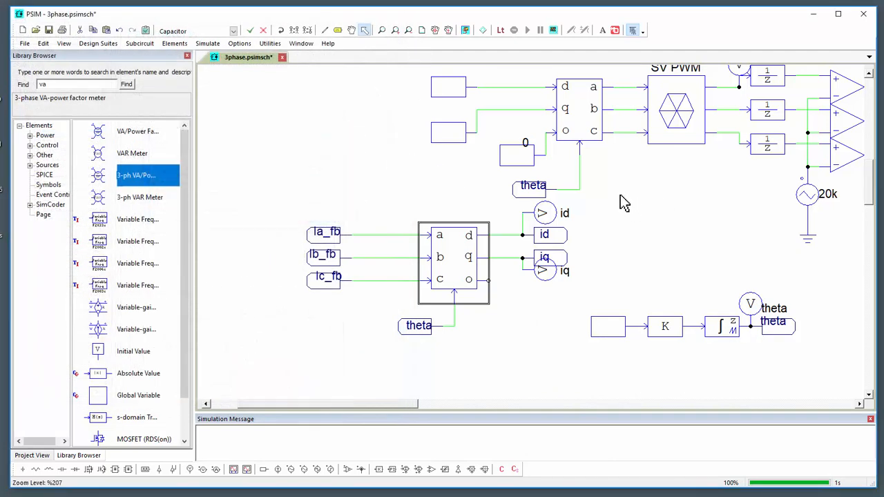
{"action": "left_click_drag", "start_coordinate": [620, 194], "coordinate": [566, 259]}
{"action": "left_click_drag", "start_coordinate": [342, 267], "coordinate": [337, 241]}
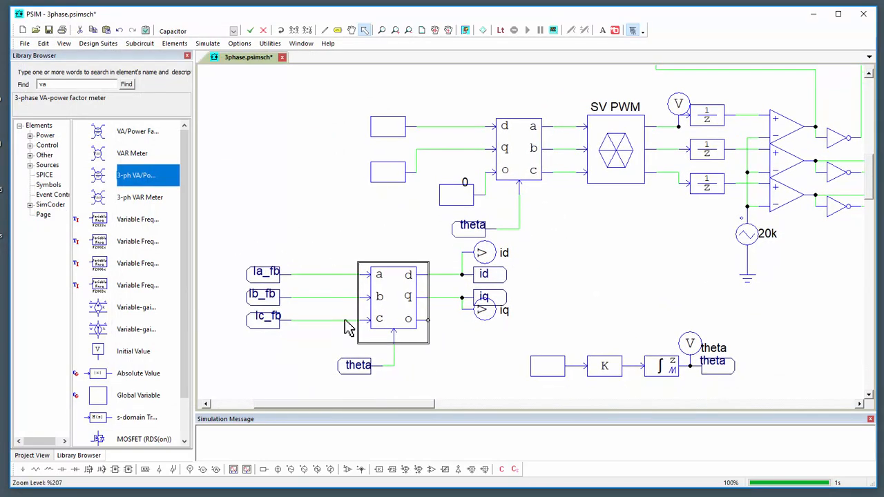
{"action": "left_click_drag", "start_coordinate": [237, 251], "coordinate": [550, 386]}
{"action": "left_click", "coordinate": [604, 263]}
Show the values of the two constants feeding the d and q inputs of the dqo-abc block on the schematic.
{"action": "left_click_drag", "start_coordinate": [603, 269], "coordinate": [551, 353]}
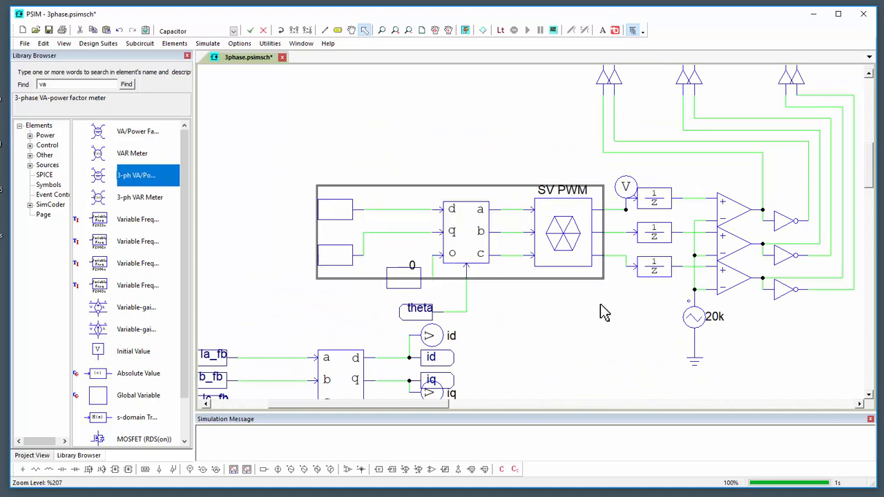
{"action": "double_click", "coordinate": [336, 214]}
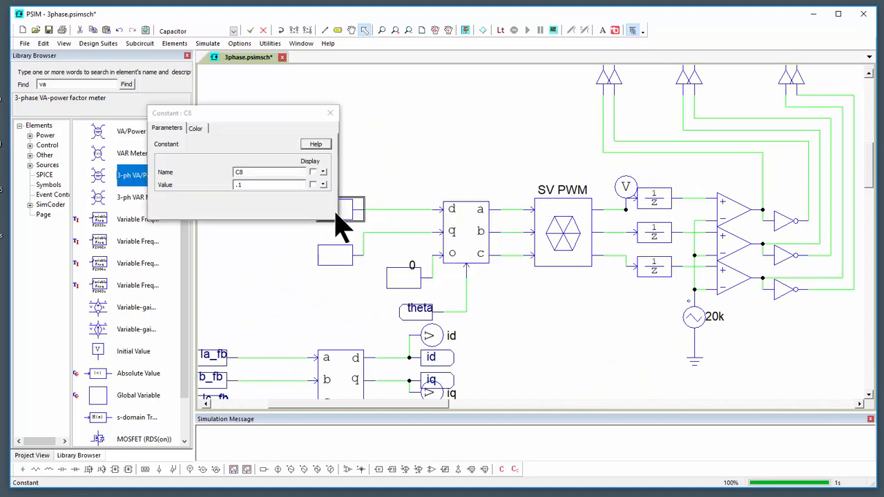
{"action": "left_click", "coordinate": [314, 184]}
{"action": "left_click", "coordinate": [330, 112]}
{"action": "double_click", "coordinate": [331, 258]}
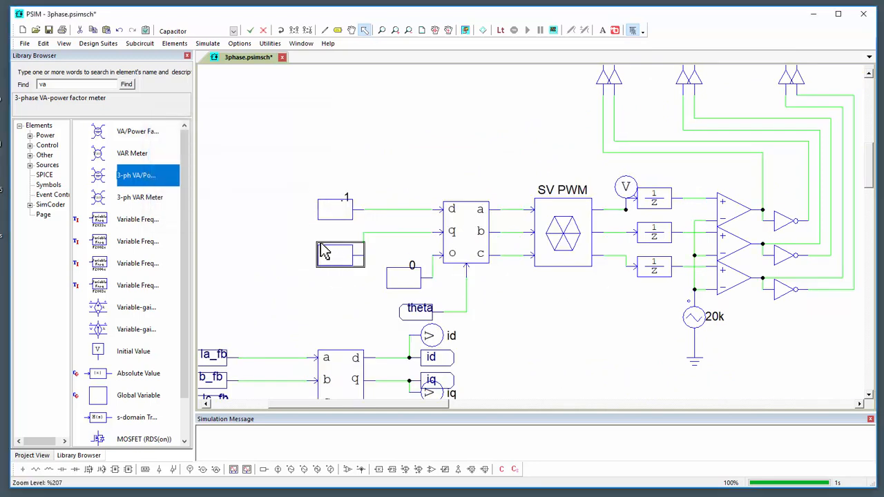
{"action": "left_click", "coordinate": [314, 184]}
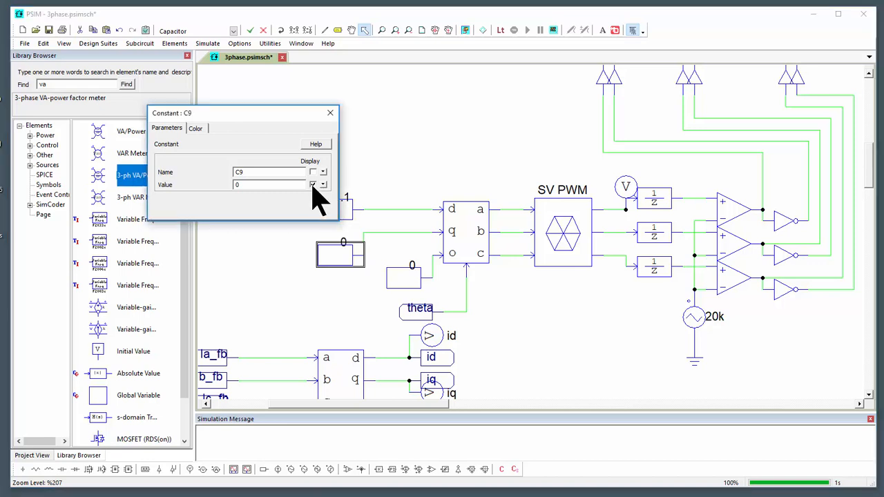
{"action": "left_click", "coordinate": [330, 113]}
Show the name of the voltage probe at the SV PWM output and move the probe up, clear of the delay block.
{"action": "left_click_drag", "start_coordinate": [584, 341], "coordinate": [517, 326]}
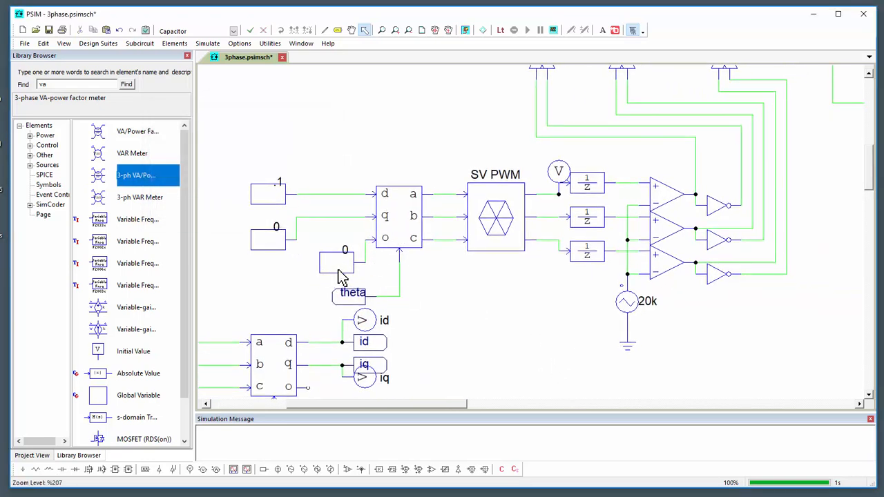
{"action": "left_click_drag", "start_coordinate": [520, 306], "coordinate": [472, 324]}
{"action": "left_click", "coordinate": [515, 196]}
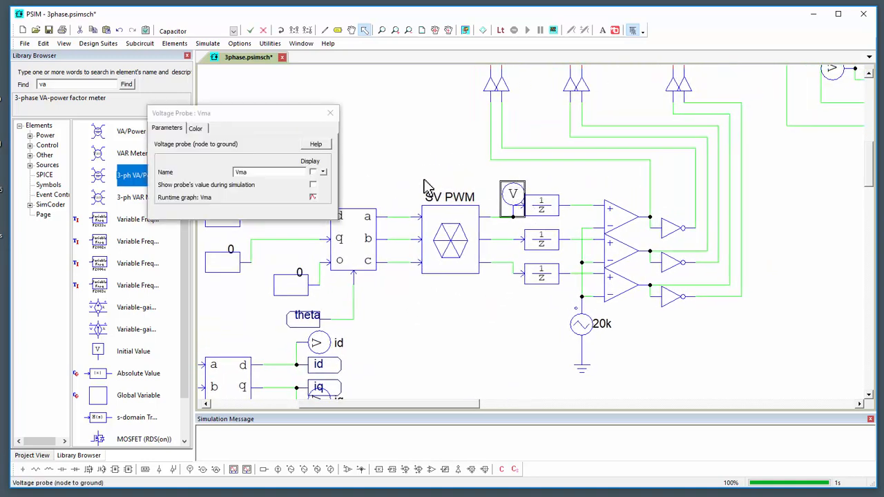
{"action": "left_click", "coordinate": [313, 171]}
{"action": "left_click", "coordinate": [329, 114]}
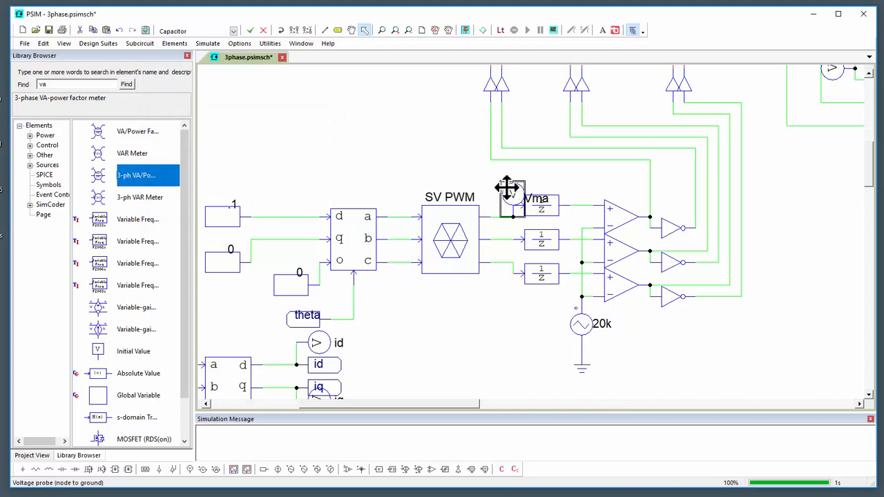
{"action": "left_click_drag", "start_coordinate": [504, 187], "coordinate": [504, 160]}
{"action": "left_click", "coordinate": [525, 349]}
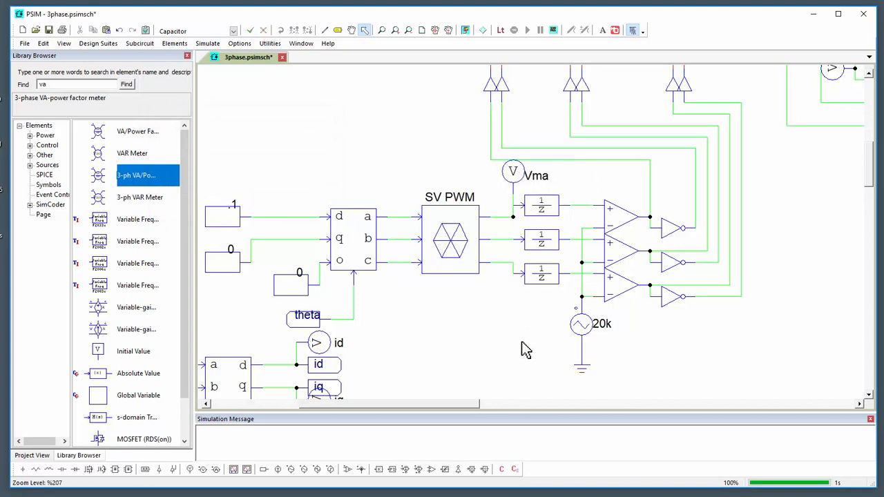
Examine the first unit delay block's parameters, the group of three delay blocks and the carrier source beneath the comparators.
{"action": "double_click", "coordinate": [544, 205]}
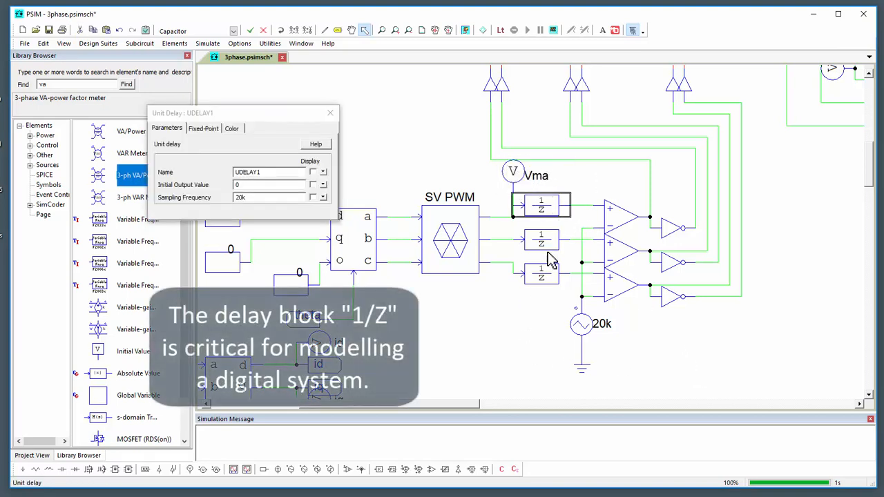
{"action": "left_click", "coordinate": [330, 113]}
{"action": "left_click_drag", "start_coordinate": [488, 328], "coordinate": [438, 314]}
{"action": "left_click", "coordinate": [540, 159]}
{"action": "left_click_drag", "start_coordinate": [539, 158], "coordinate": [445, 312]}
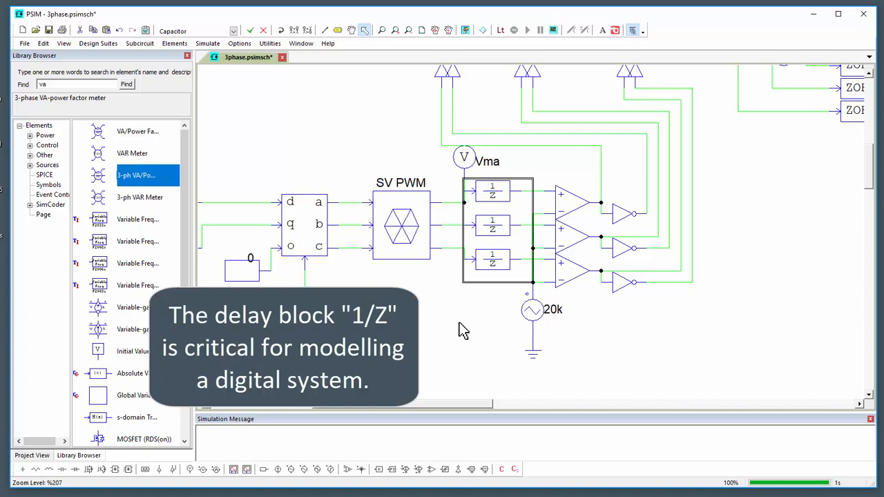
{"action": "left_click", "coordinate": [633, 347]}
{"action": "left_click_drag", "start_coordinate": [581, 339], "coordinate": [557, 337]}
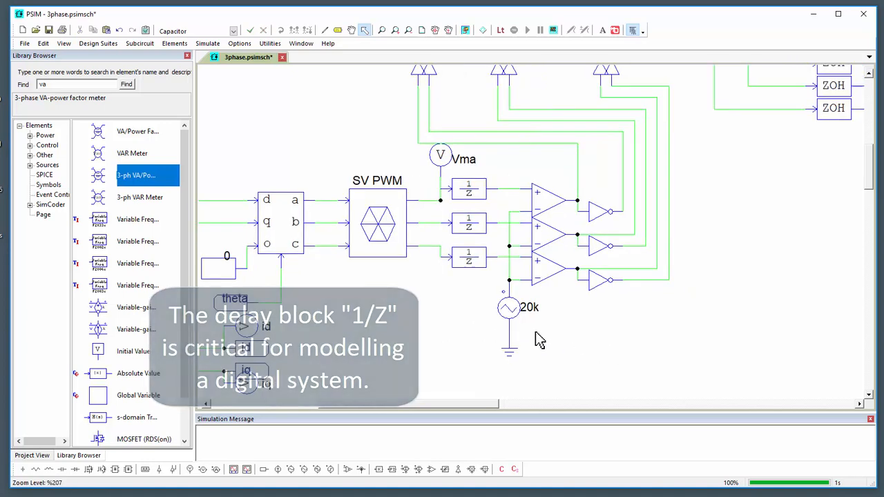
{"action": "left_click", "coordinate": [511, 310]}
Examine the signal path from the comparators to the inverter gates, the current feedback circuit and the theta generator.
{"action": "left_click_drag", "start_coordinate": [742, 231], "coordinate": [692, 288]}
{"action": "scroll", "coordinate": [637, 258], "scroll_direction": "down", "scroll_amount": 1}
{"action": "left_click_drag", "start_coordinate": [645, 258], "coordinate": [654, 359]}
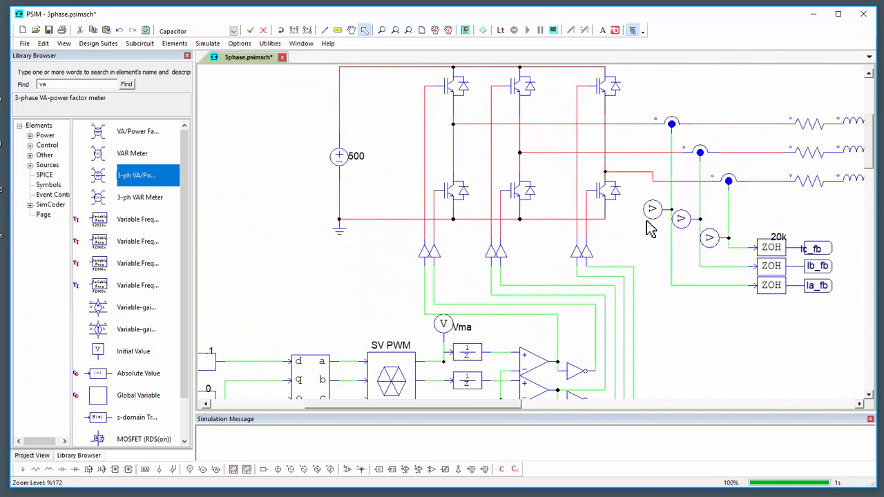
{"action": "left_click_drag", "start_coordinate": [678, 326], "coordinate": [640, 250]}
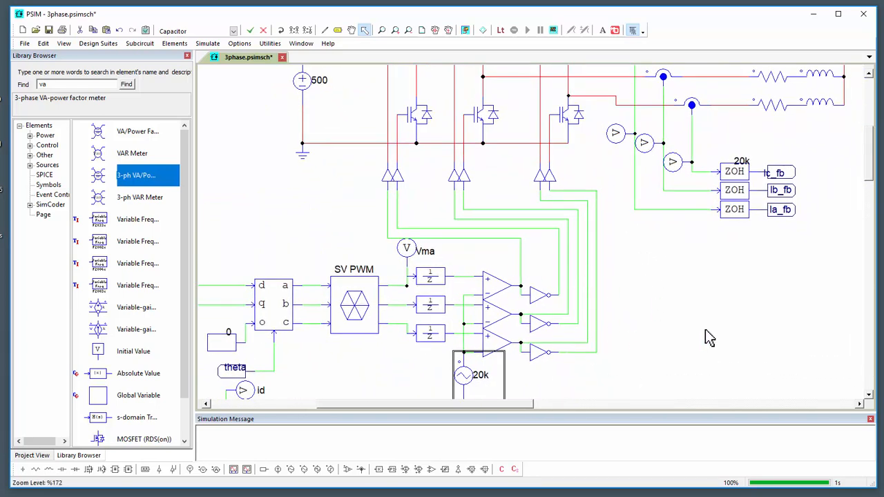
{"action": "left_click_drag", "start_coordinate": [702, 331], "coordinate": [669, 301]}
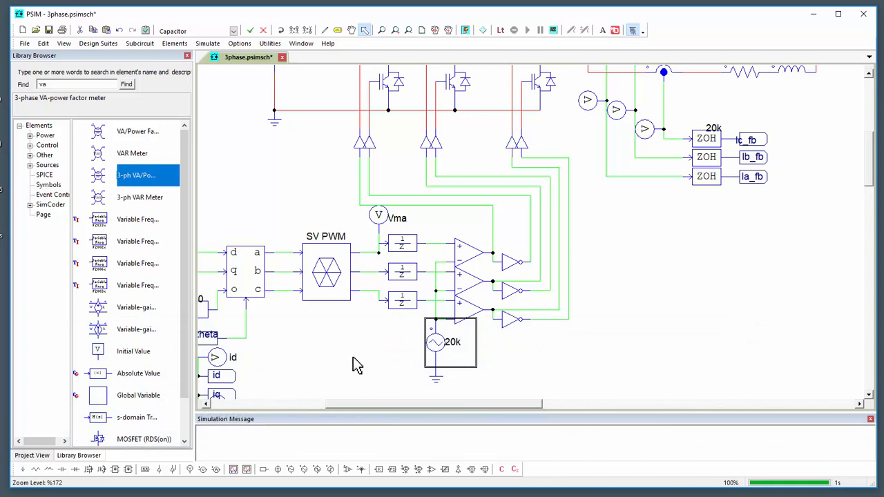
{"action": "scroll", "coordinate": [354, 366], "scroll_direction": "down", "scroll_amount": 4}
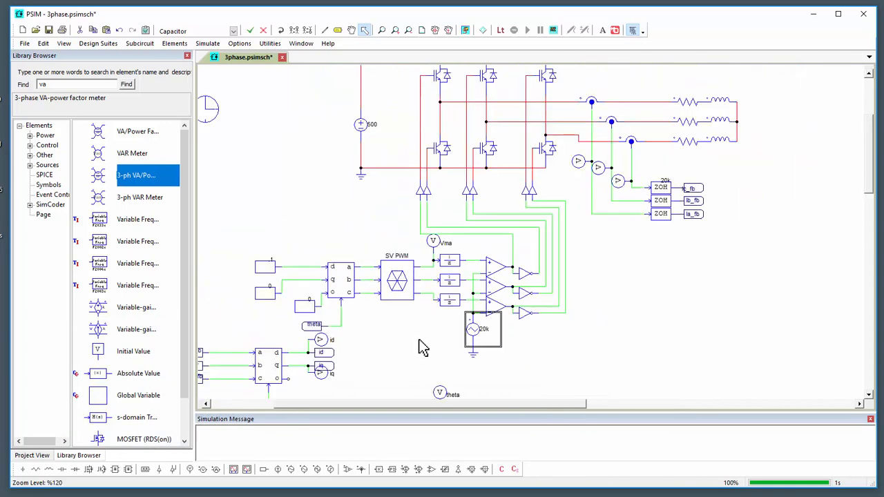
{"action": "left_click_drag", "start_coordinate": [416, 343], "coordinate": [434, 301]}
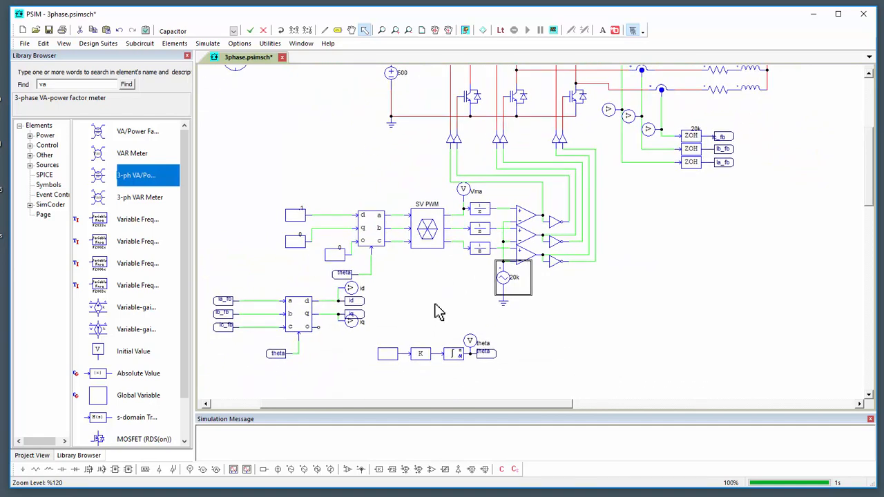
Show the value of the constant that feeds the gain block of the theta generator on the schematic.
{"action": "scroll", "coordinate": [439, 321], "scroll_direction": "up", "scroll_amount": 4}
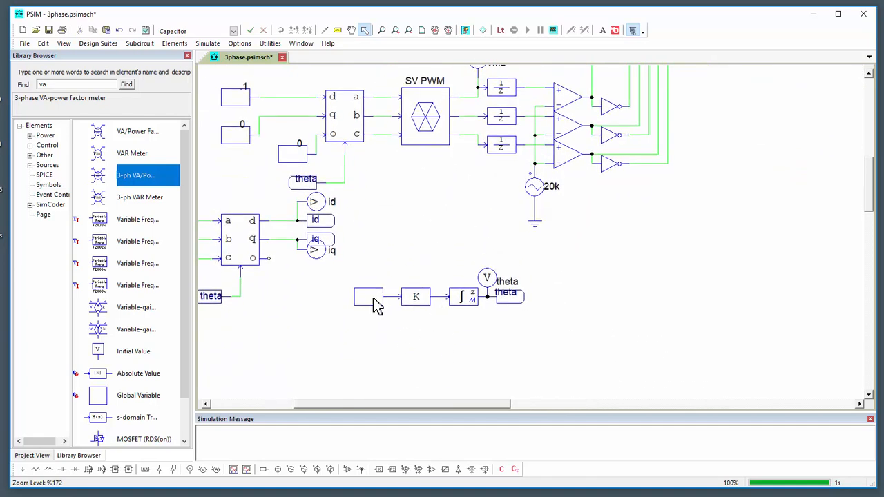
{"action": "left_click_drag", "start_coordinate": [344, 258], "coordinate": [572, 338]}
{"action": "scroll", "coordinate": [452, 347], "scroll_direction": "up", "scroll_amount": 2}
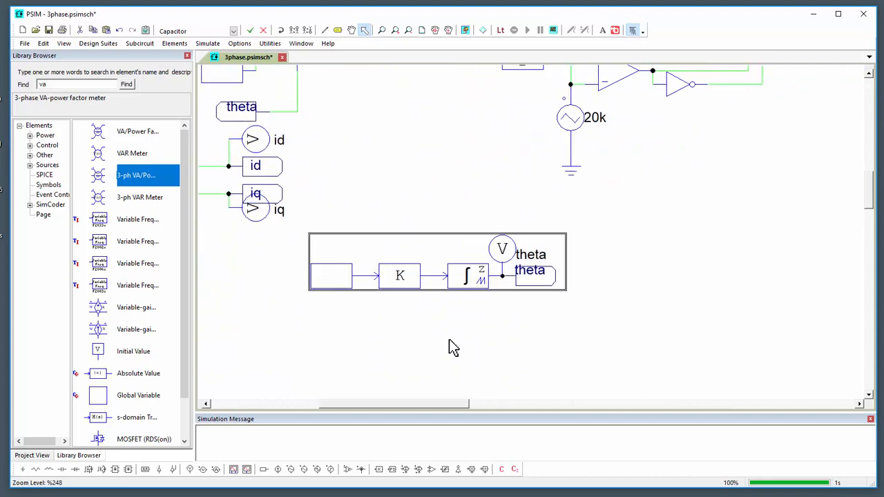
{"action": "double_click", "coordinate": [329, 275]}
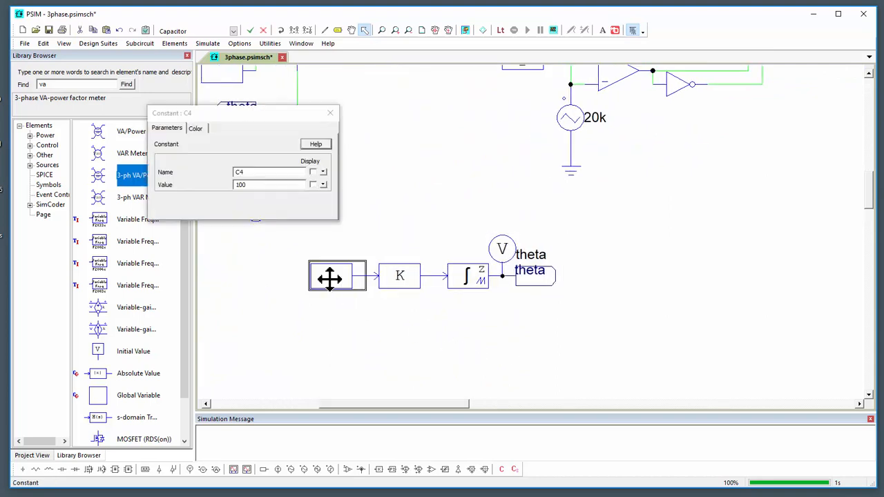
{"action": "left_click", "coordinate": [314, 183]}
{"action": "left_click", "coordinate": [330, 113]}
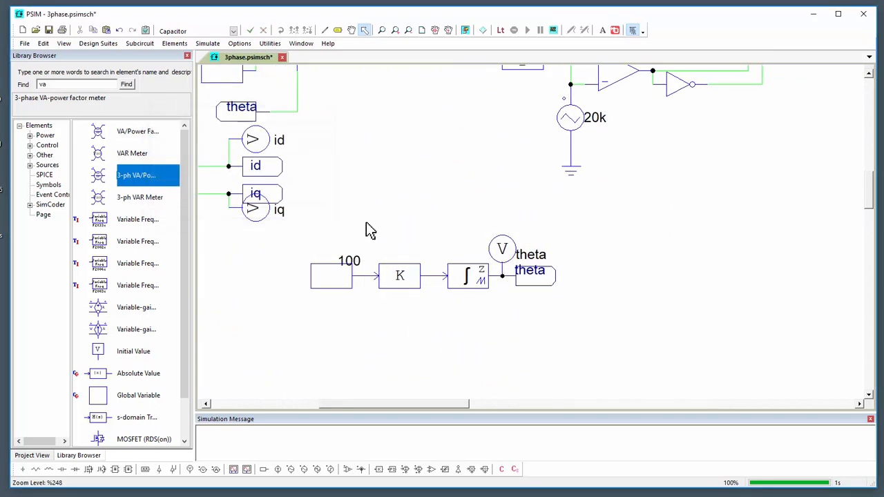
Examine the theta generator's proportional gain, the resettable integrator's parameters, and the two transformation blocks that use theta.
{"action": "double_click", "coordinate": [366, 265]}
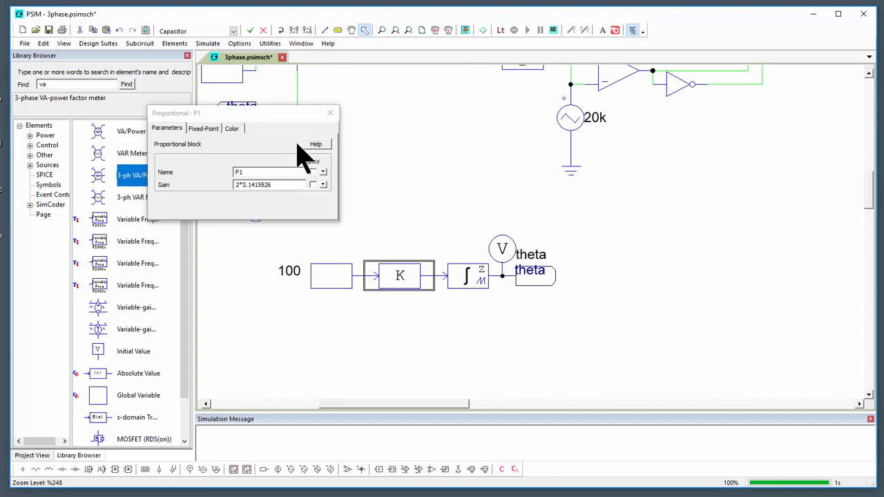
{"action": "left_click", "coordinate": [329, 113]}
{"action": "double_click", "coordinate": [464, 278]}
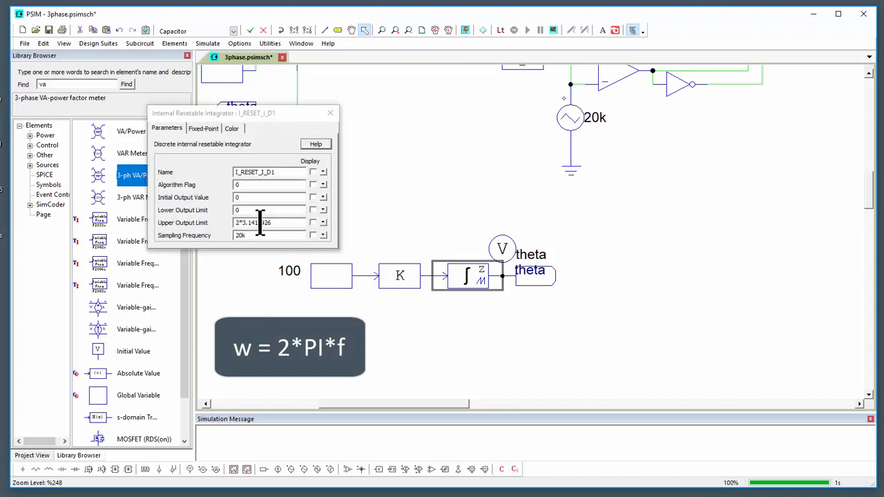
{"action": "left_click", "coordinate": [330, 113]}
{"action": "scroll", "coordinate": [428, 193], "scroll_direction": "down", "scroll_amount": 2}
{"action": "scroll", "coordinate": [428, 193], "scroll_direction": "down", "scroll_amount": 1}
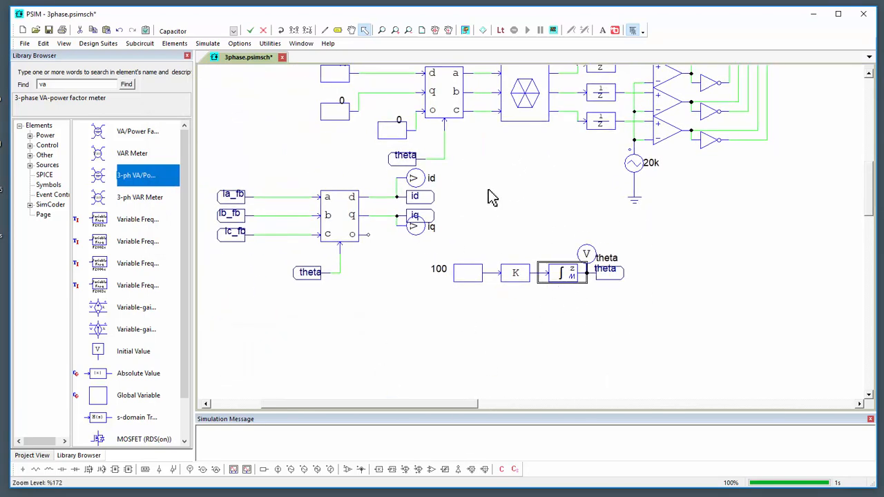
{"action": "left_click_drag", "start_coordinate": [488, 189], "coordinate": [508, 217]}
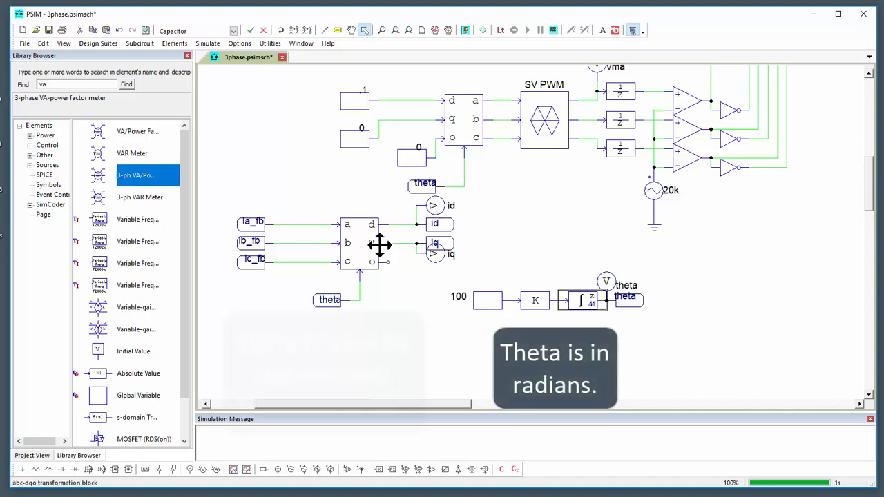
{"action": "left_click", "coordinate": [452, 142]}
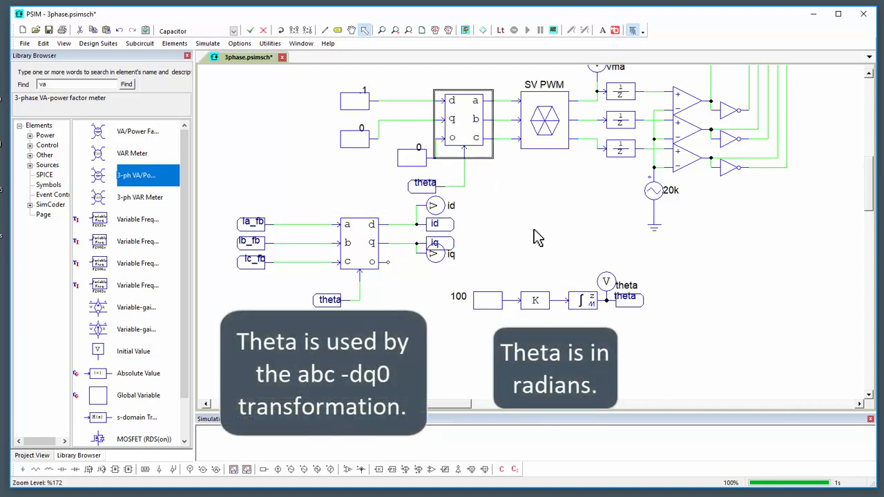
{"action": "scroll", "coordinate": [505, 276], "scroll_direction": "down", "scroll_amount": 4}
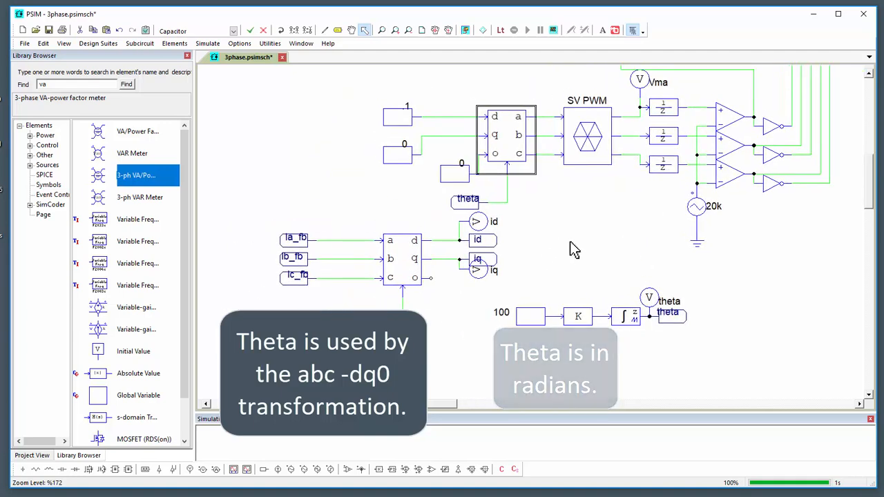
{"action": "scroll", "coordinate": [584, 259], "scroll_direction": "down", "scroll_amount": 2}
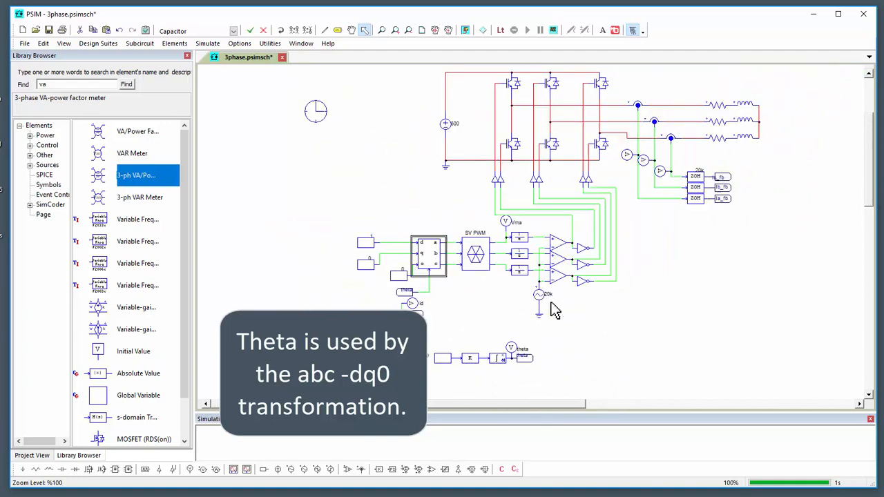
Open the simulation waveforms in Simview and add a separate plot of theta below the phase currents.
{"action": "left_click", "coordinate": [464, 30]}
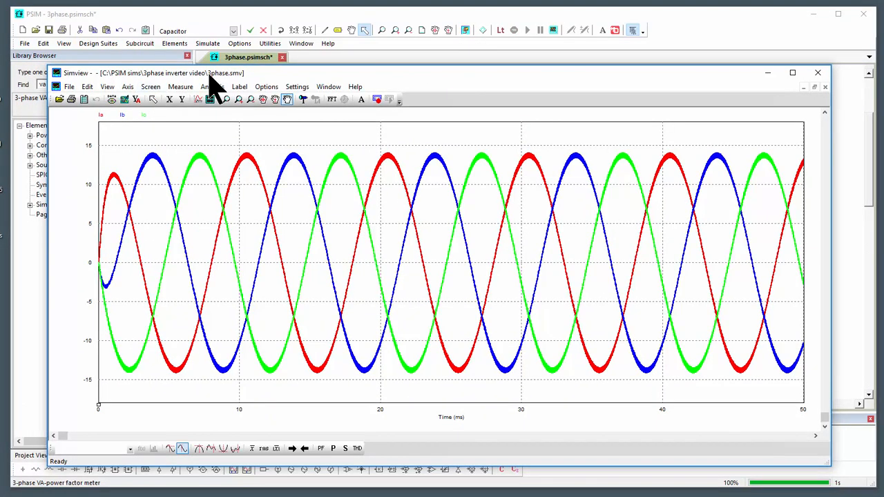
{"action": "left_click_drag", "start_coordinate": [208, 75], "coordinate": [181, 33]}
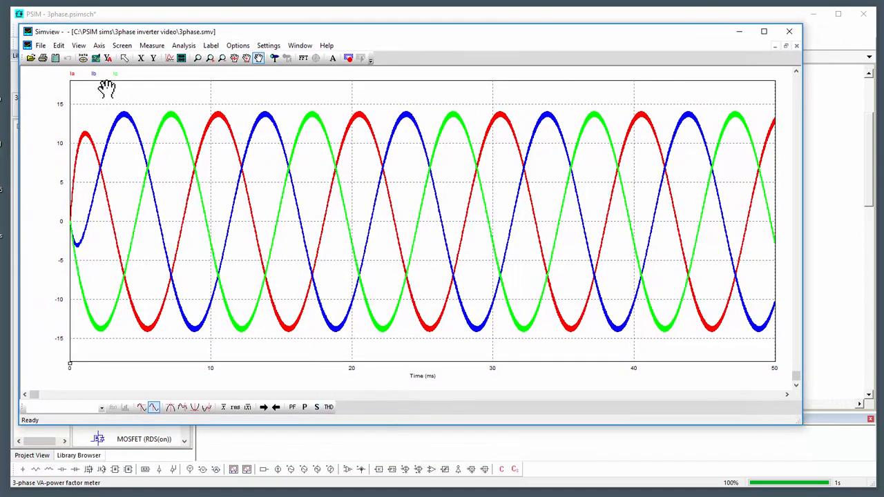
{"action": "left_click", "coordinate": [181, 58]}
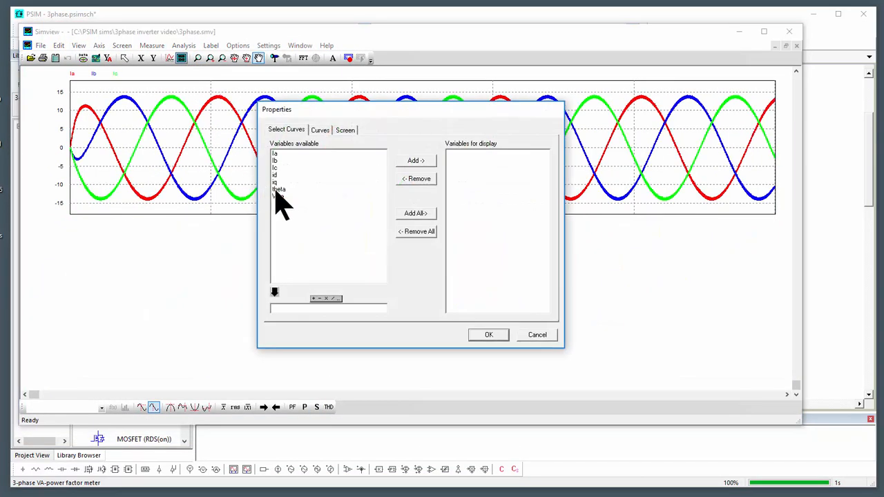
{"action": "double_click", "coordinate": [277, 191]}
{"action": "left_click", "coordinate": [483, 336]}
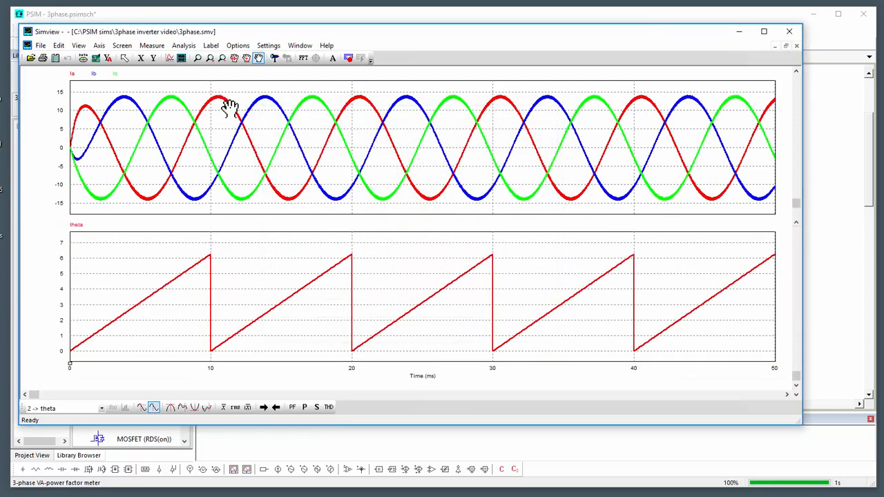
Add a separate plot of the modulation signal Vma below the theta plot.
{"action": "left_click", "coordinate": [182, 61]}
{"action": "double_click", "coordinate": [280, 196]}
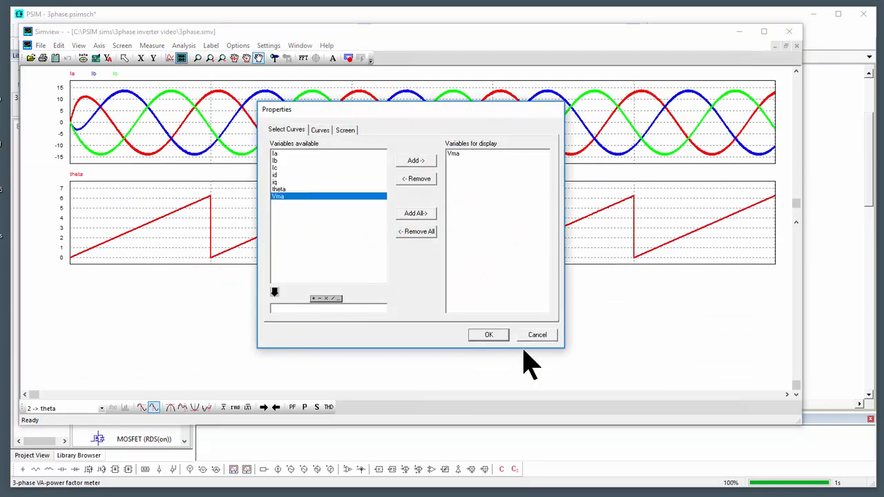
{"action": "left_click", "coordinate": [501, 340]}
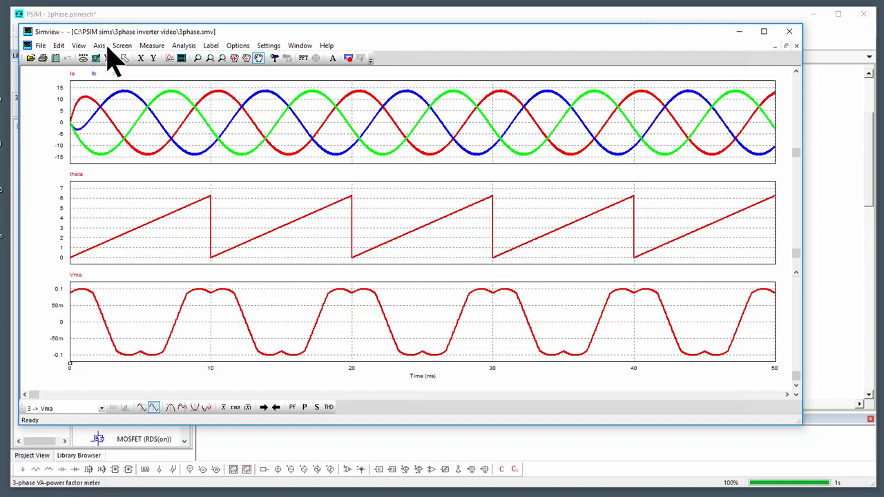
Add a fourth plot showing the id and iq currents together.
{"action": "left_click", "coordinate": [181, 58]}
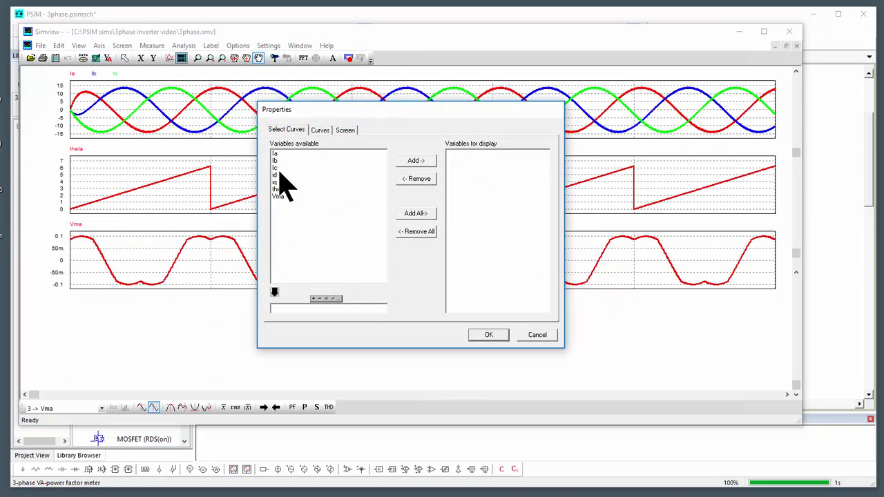
{"action": "left_click_drag", "start_coordinate": [279, 175], "coordinate": [285, 183]}
{"action": "left_click", "coordinate": [434, 164]}
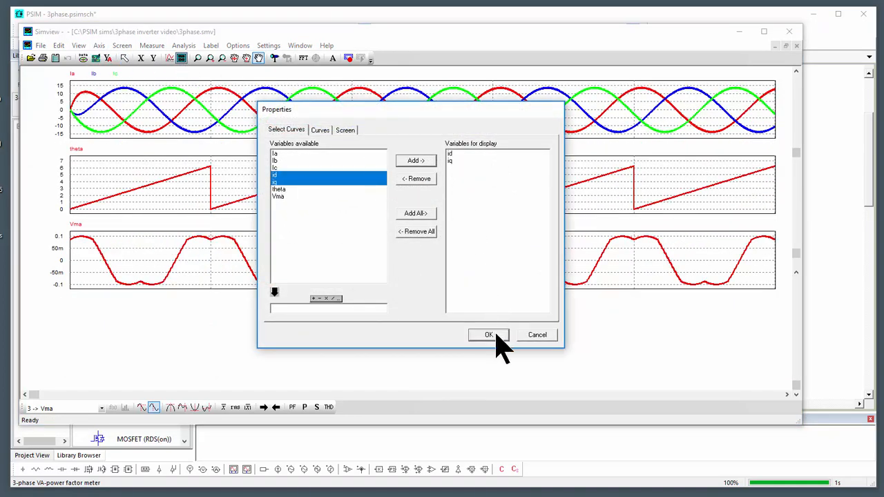
{"action": "left_click", "coordinate": [490, 334]}
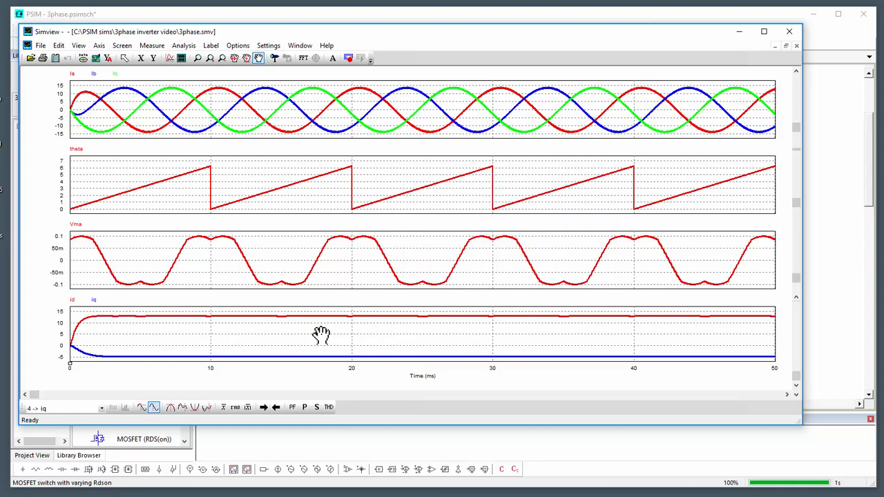
Return to the PSIM schematic, search the library for "ac" and place an AC Sweep Probe and an AC Sweep (multisine) block.
{"action": "left_click", "coordinate": [840, 275]}
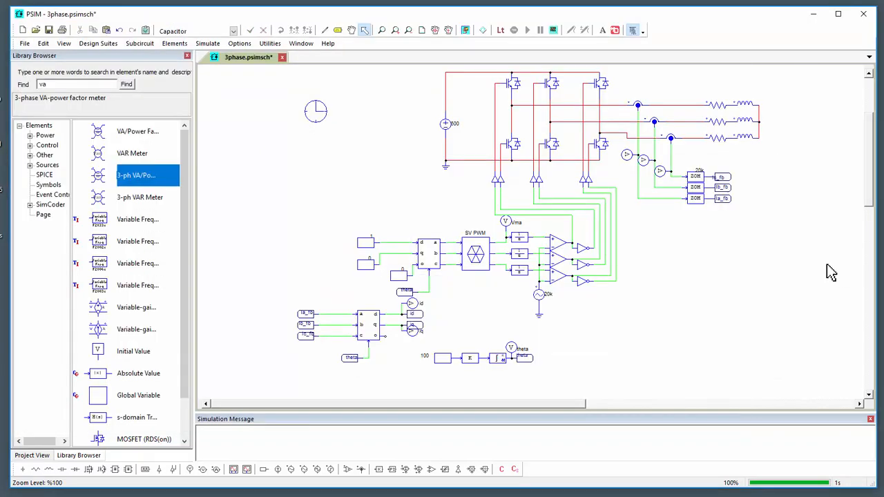
{"action": "left_click", "coordinate": [46, 84]}
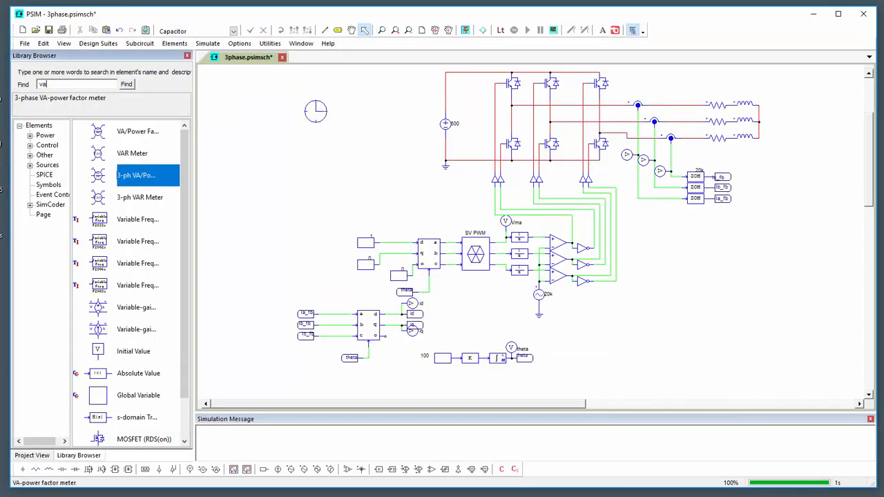
{"action": "type", "text": "ac"}
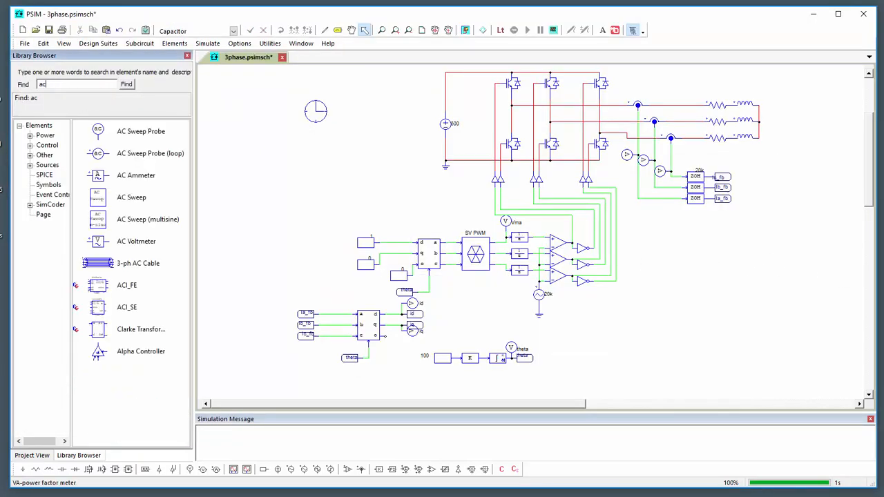
{"action": "left_click", "coordinate": [140, 132]}
{"action": "left_click", "coordinate": [450, 309]}
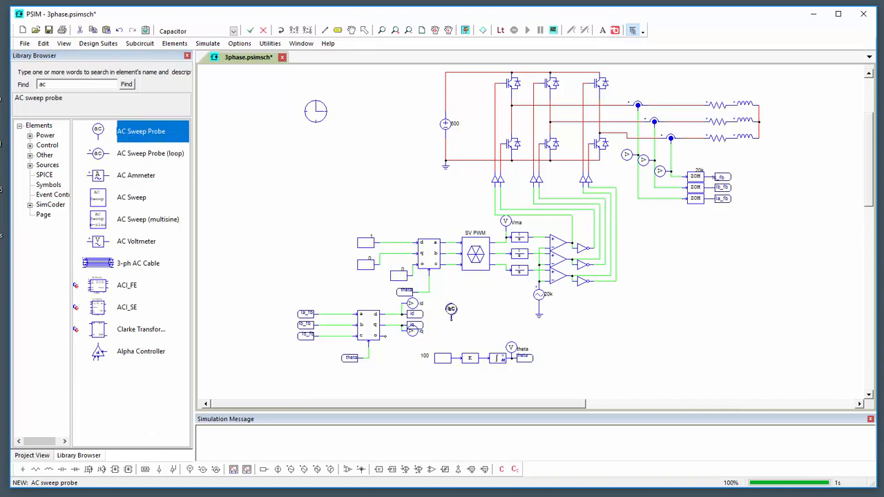
{"action": "left_click", "coordinate": [147, 220]}
{"action": "left_click", "coordinate": [270, 243]}
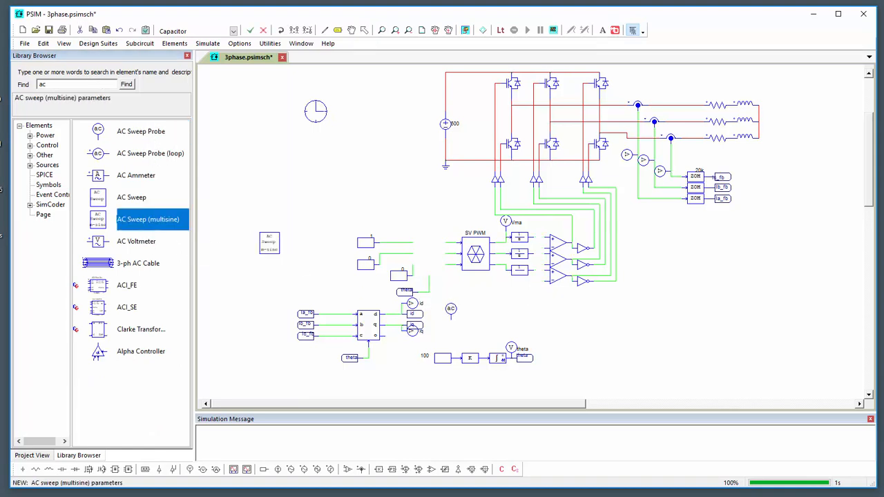
Place a summer beside the AC Sweep block and a sinusoidal voltage source feeding its lower input.
{"action": "left_click", "coordinate": [417, 470]}
{"action": "left_click", "coordinate": [308, 237]}
{"action": "left_click", "coordinate": [304, 470]}
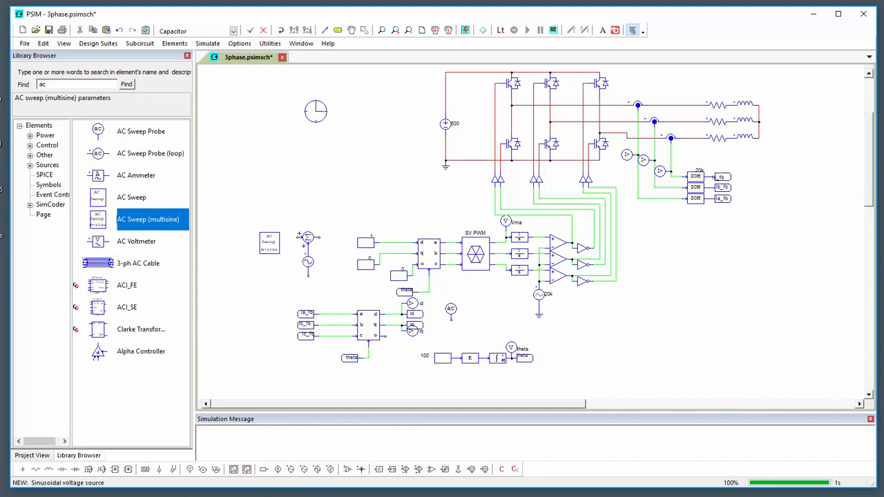
{"action": "key", "text": "Escape"}
Attach the AC sweep probe to the d output of the abc-dqo block and name it id_sweep.
{"action": "scroll", "coordinate": [328, 275], "scroll_direction": "up", "scroll_amount": 5}
{"action": "left_click_drag", "start_coordinate": [330, 280], "coordinate": [438, 243]}
{"action": "left_click_drag", "start_coordinate": [743, 319], "coordinate": [592, 307]}
{"action": "double_click", "coordinate": [592, 307]}
{"action": "double_click", "coordinate": [252, 172]}
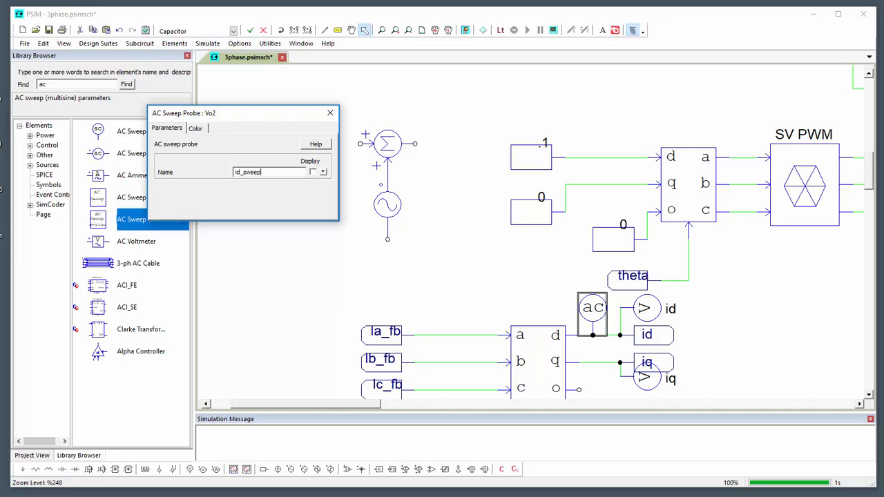
{"action": "left_click", "coordinate": [330, 112]}
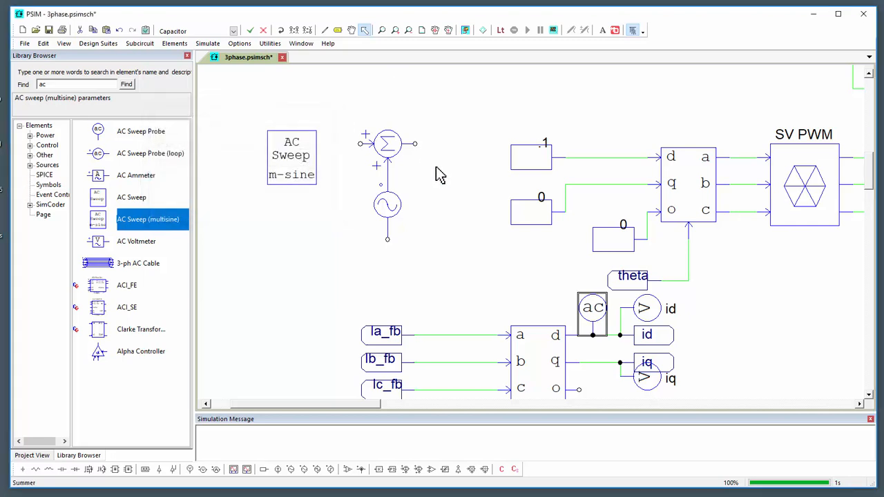
Move the d-input constant up and away from the dqo-abc block and reroute its wire to make room for the summer.
{"action": "left_click", "coordinate": [537, 153]}
{"action": "left_click_drag", "start_coordinate": [537, 153], "coordinate": [501, 84]}
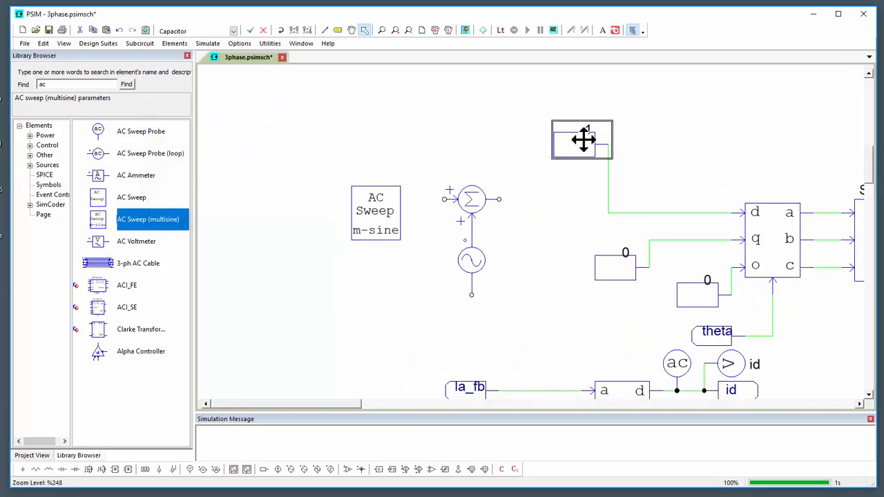
{"action": "left_click_drag", "start_coordinate": [560, 146], "coordinate": [506, 133]}
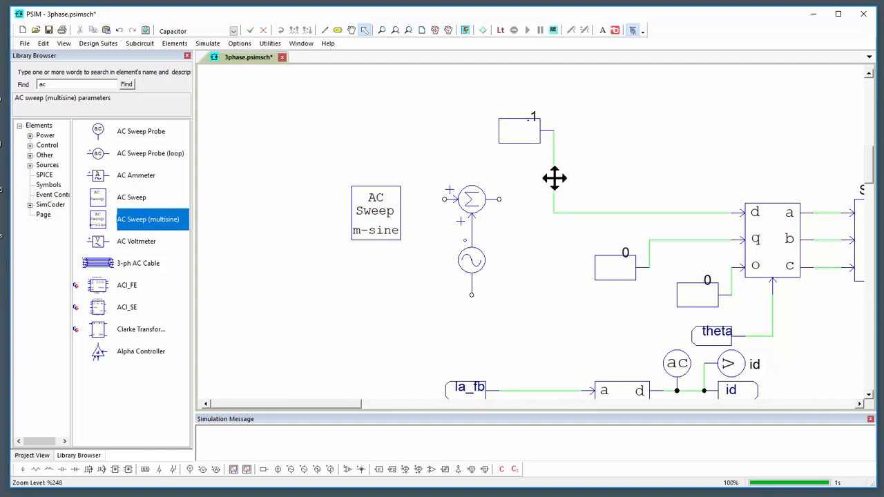
{"action": "left_click_drag", "start_coordinate": [580, 183], "coordinate": [736, 193]}
Move the summer and sine source onto the line between the constant and the d input, and ground the source.
{"action": "left_click_drag", "start_coordinate": [544, 367], "coordinate": [423, 167]}
{"action": "left_click_drag", "start_coordinate": [469, 207], "coordinate": [596, 145]}
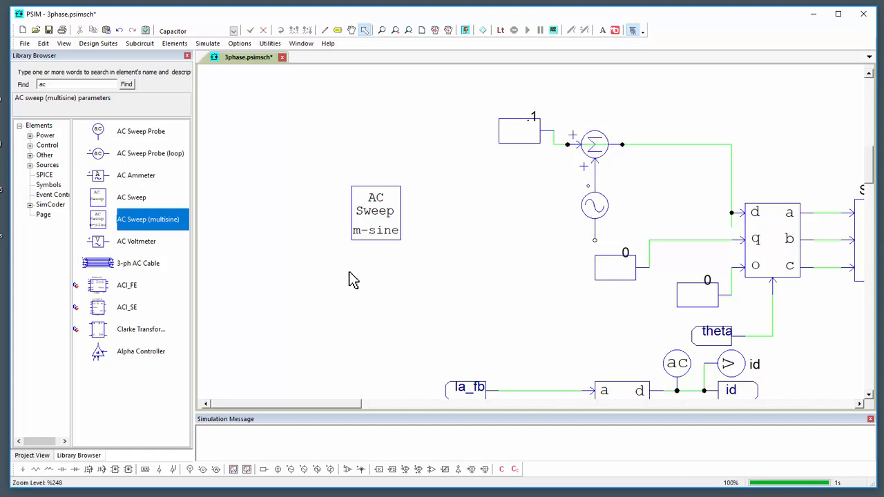
{"action": "key", "text": "g"}
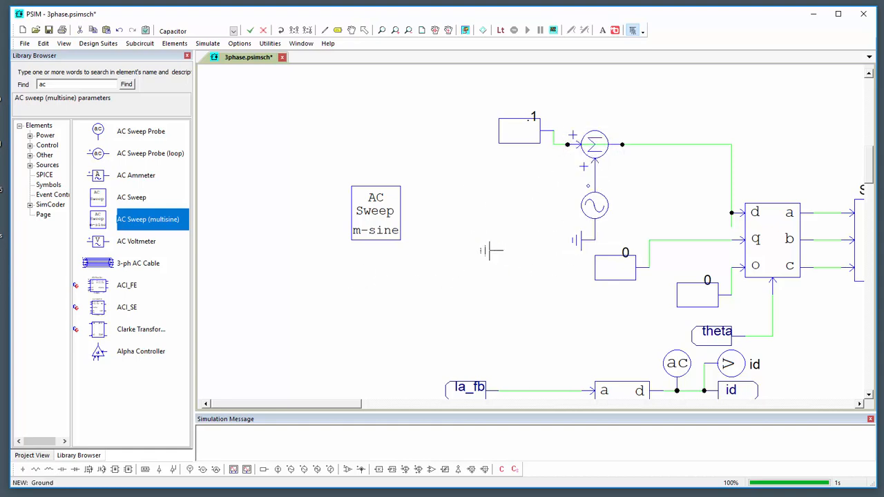
{"action": "key", "text": "Escape"}
Move the AC Sweep block next to the sine source and delete the wire segment that bypasses the summer.
{"action": "left_click_drag", "start_coordinate": [386, 221], "coordinate": [496, 209]}
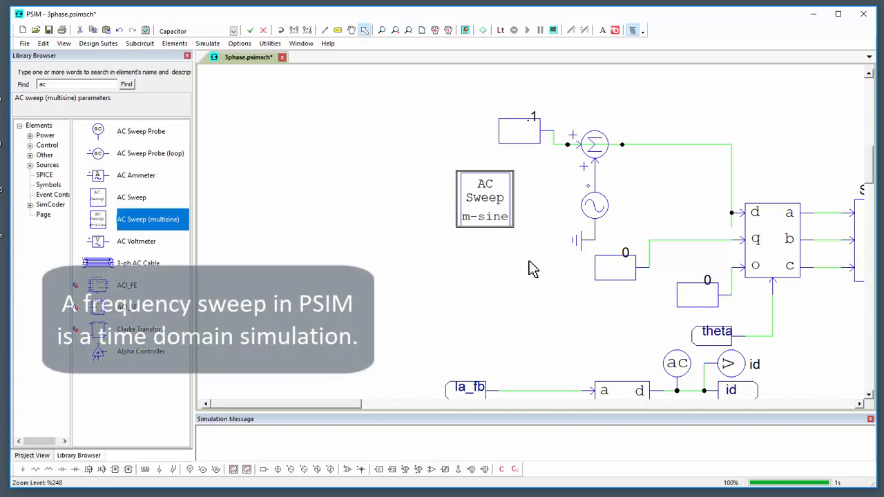
{"action": "scroll", "coordinate": [531, 269], "scroll_direction": "down", "scroll_amount": 2}
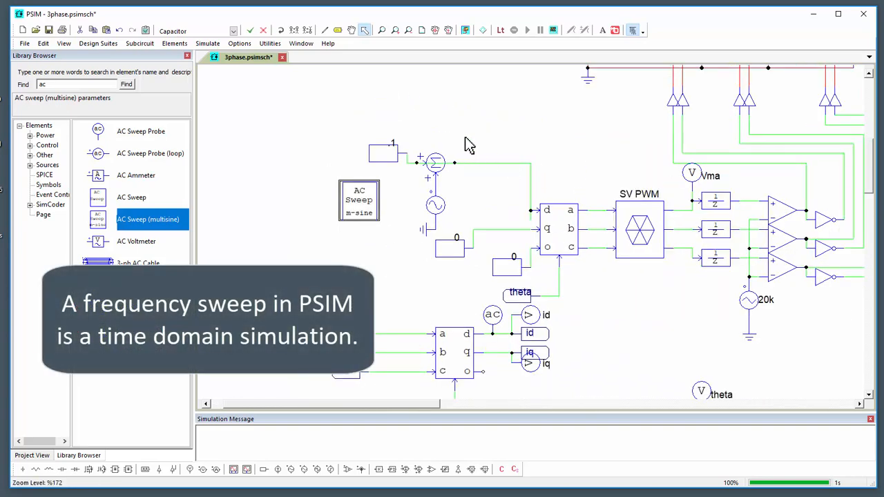
{"action": "left_click", "coordinate": [445, 157]}
{"action": "left_click", "coordinate": [446, 164]}
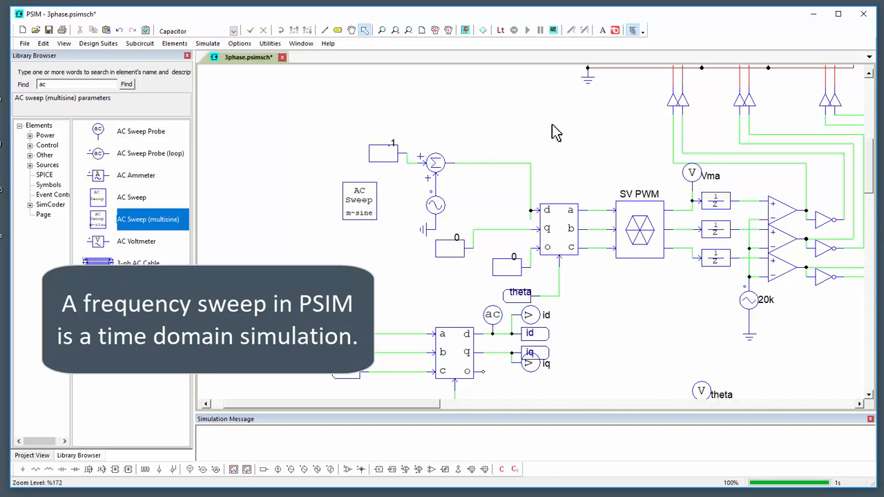
{"action": "scroll", "coordinate": [493, 148], "scroll_direction": "down", "scroll_amount": 1}
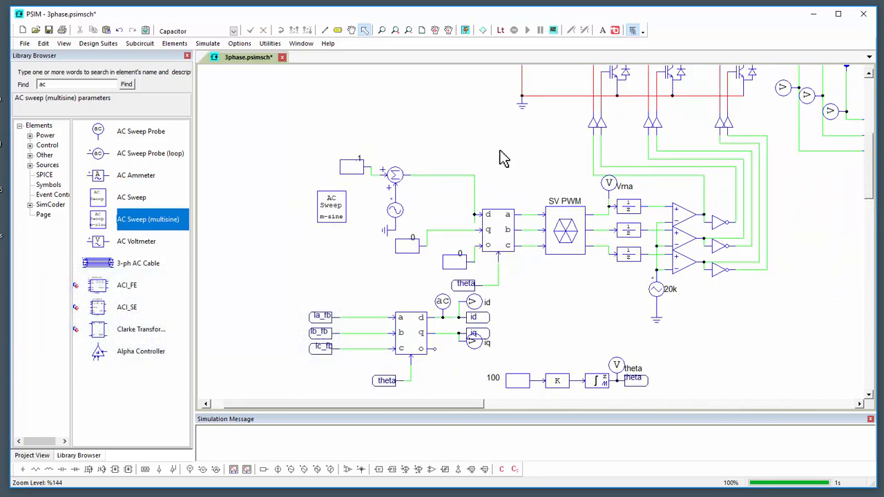
{"action": "left_click_drag", "start_coordinate": [500, 152], "coordinate": [477, 229]}
{"action": "scroll", "coordinate": [502, 181], "scroll_direction": "down", "scroll_amount": 2}
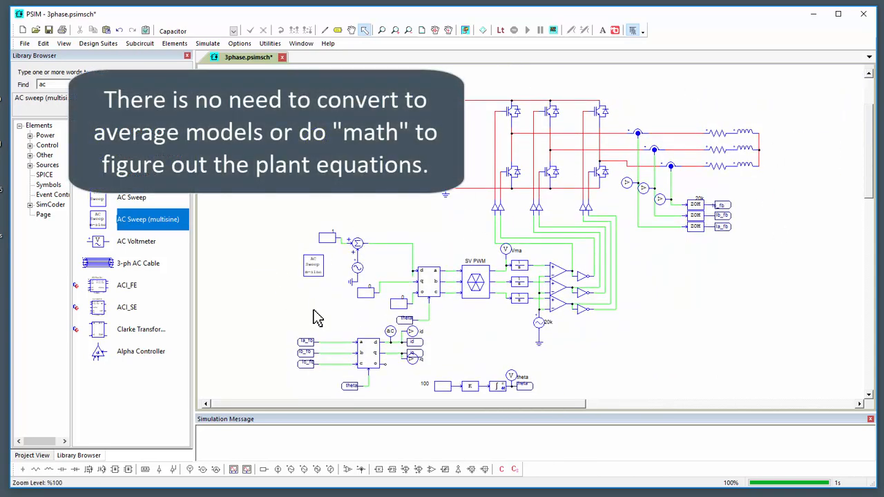
{"action": "scroll", "coordinate": [316, 317], "scroll_direction": "up", "scroll_amount": 2}
{"action": "left_click", "coordinate": [316, 246]}
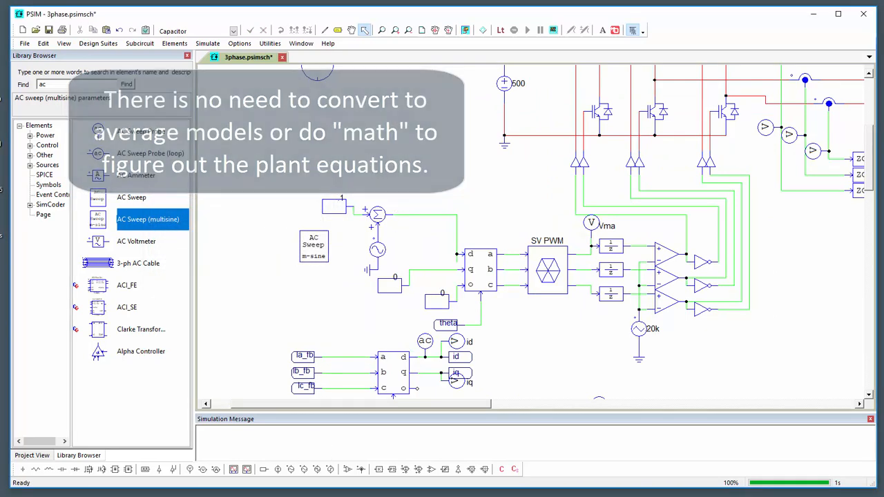
{"action": "left_click_drag", "start_coordinate": [330, 310], "coordinate": [333, 274]}
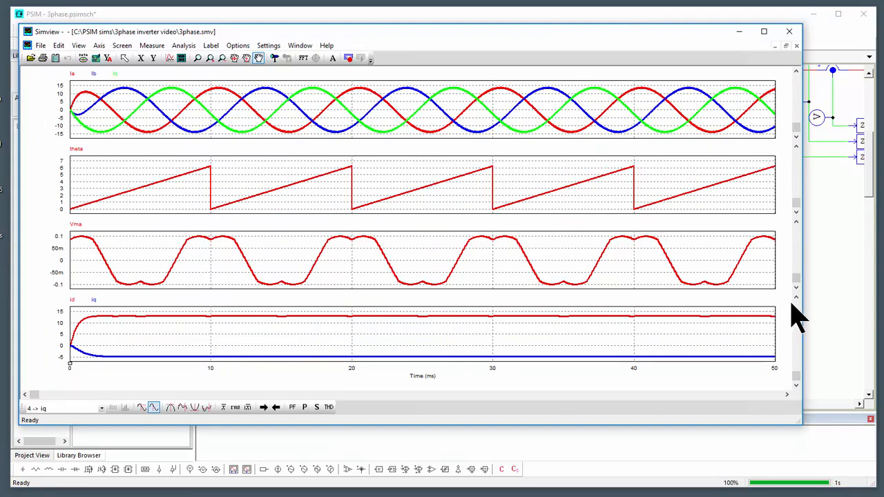
Copy the source name vsin1 from the AC Sweep (multisine) block and name the sine source feeding the summer with it.
{"action": "left_click", "coordinate": [827, 294]}
{"action": "double_click", "coordinate": [321, 223]}
{"action": "left_click", "coordinate": [262, 272]}
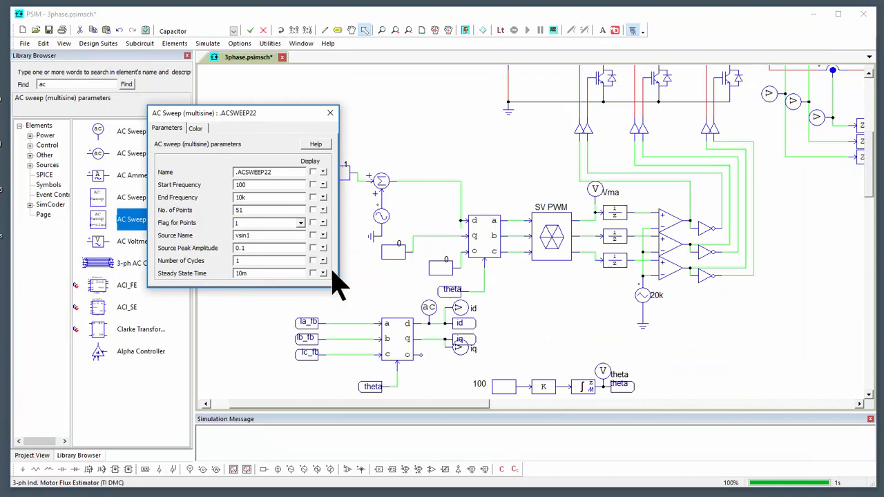
{"action": "left_click_drag", "start_coordinate": [270, 233], "coordinate": [118, 235]}
{"action": "key", "text": "ctrl+c"}
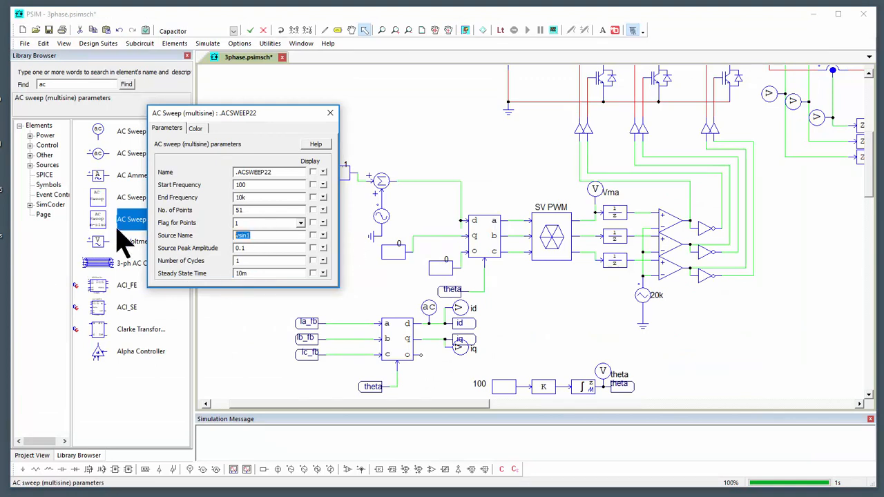
{"action": "double_click", "coordinate": [380, 217]}
{"action": "double_click", "coordinate": [252, 172]}
{"action": "key", "text": "ctrl+v"}
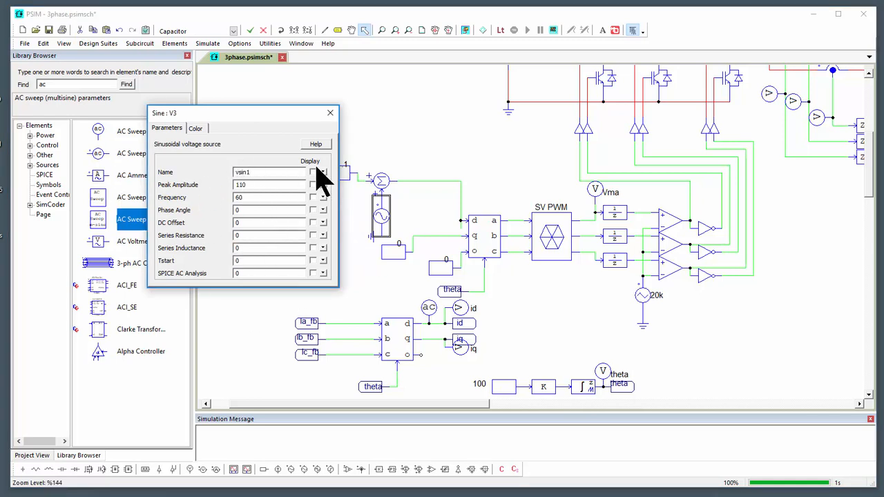
{"action": "left_click", "coordinate": [330, 113]}
Set the AC sweep to start at 10, end at 7.5k, with 35 points and 0.05 source peak amplitude, and run the simulation.
{"action": "double_click", "coordinate": [318, 228]}
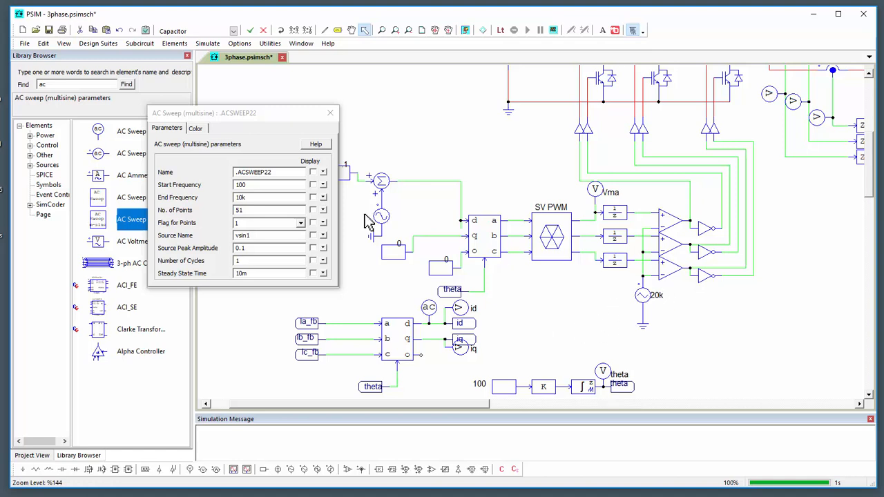
{"action": "double_click", "coordinate": [282, 198]}
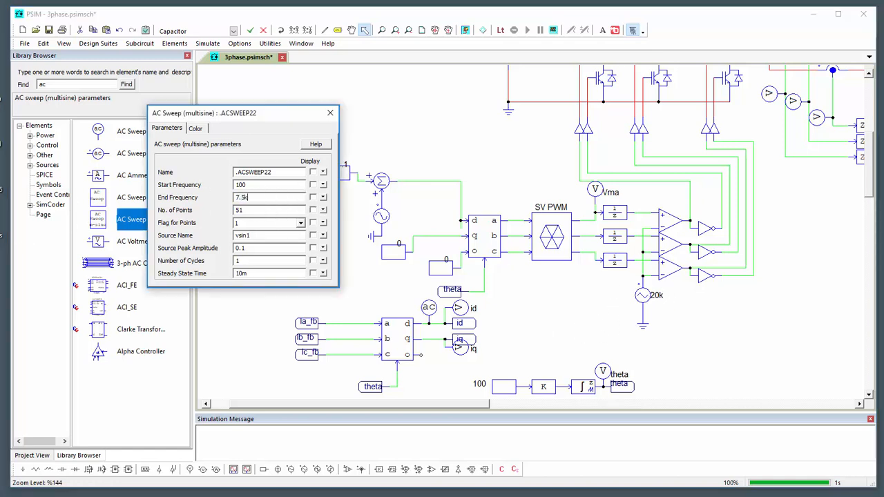
{"action": "left_click", "coordinate": [270, 184]}
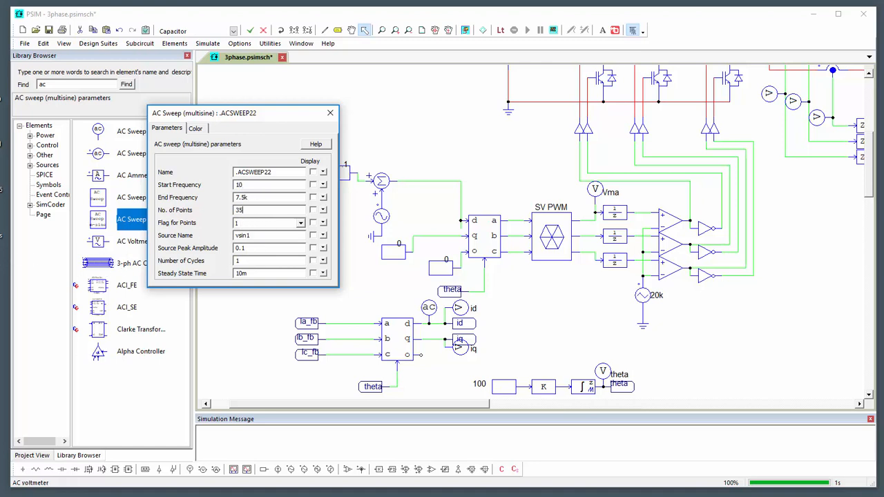
{"action": "left_click", "coordinate": [256, 249]}
{"action": "type", "text": "05"}
{"action": "left_click", "coordinate": [329, 114]}
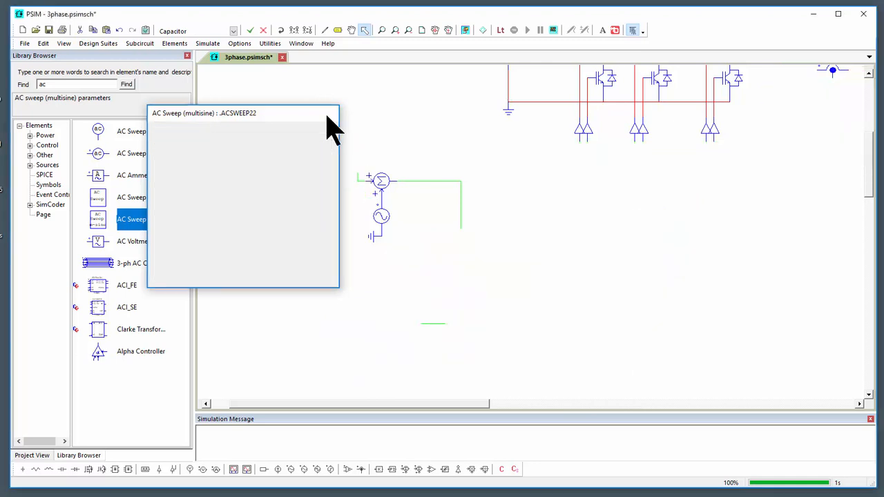
{"action": "left_click", "coordinate": [464, 30]}
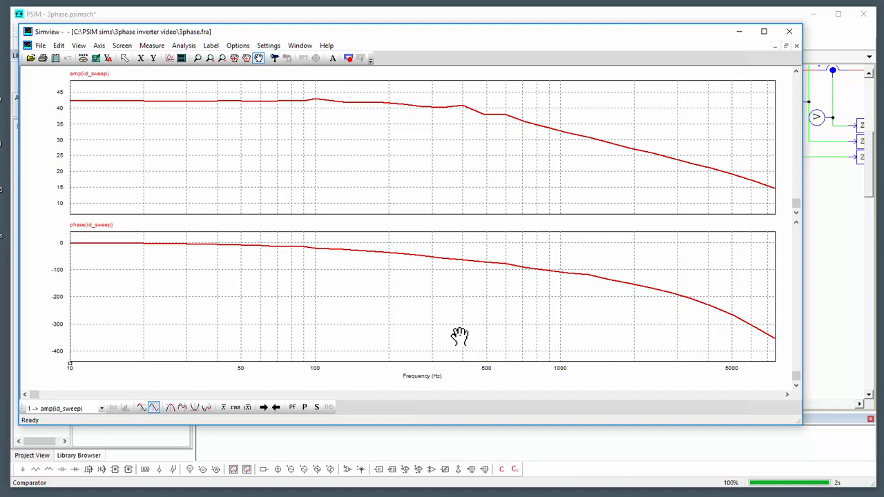
Open SmartCtrl and start a generic topology from imported frequency response data, choosing current mode controlled.
{"action": "double_click", "coordinate": [63, 153]}
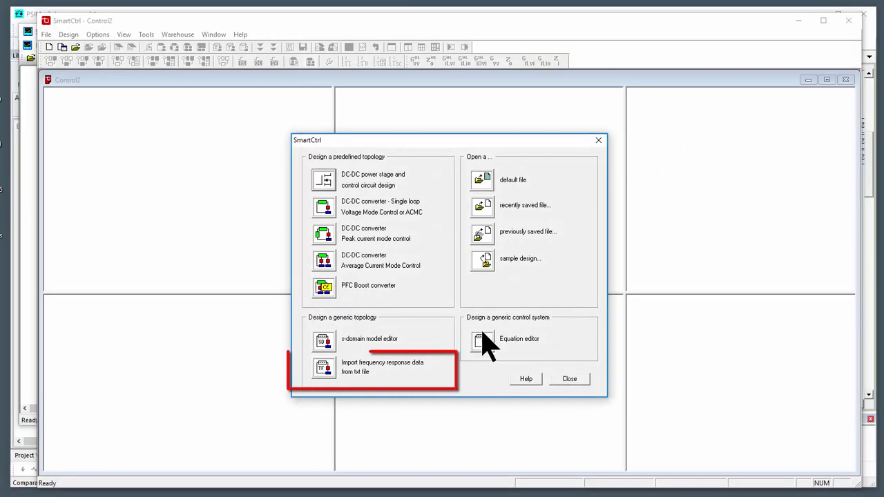
{"action": "left_click", "coordinate": [324, 366]}
{"action": "left_click", "coordinate": [403, 270]}
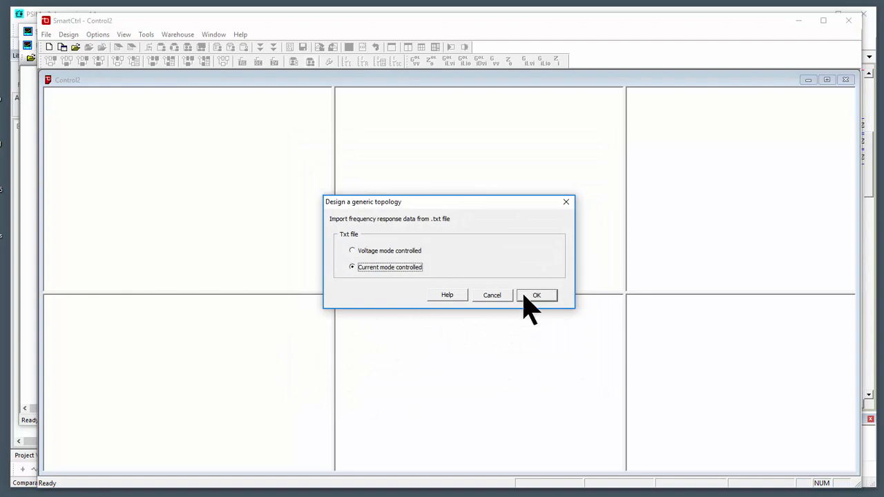
{"action": "left_click", "coordinate": [536, 295]}
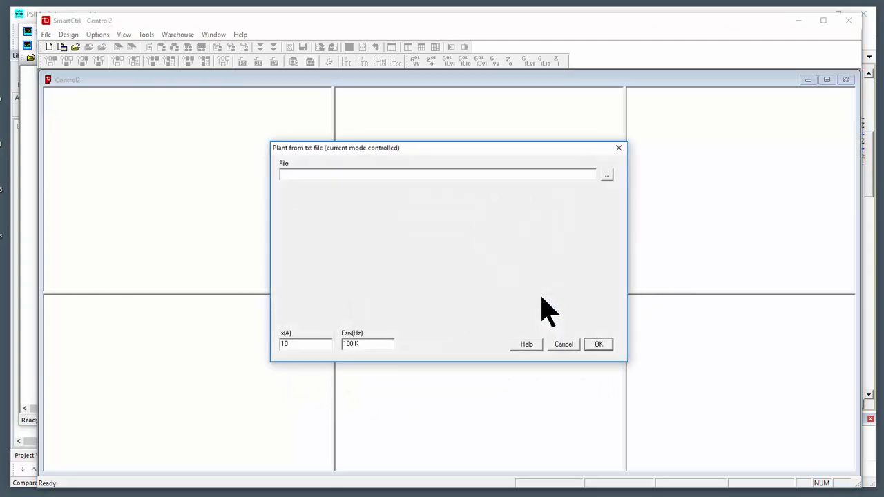
Load 3phase.fra from the 3phase inverter video folder as the plant and set the switching frequency to 20k.
{"action": "left_click", "coordinate": [608, 175]}
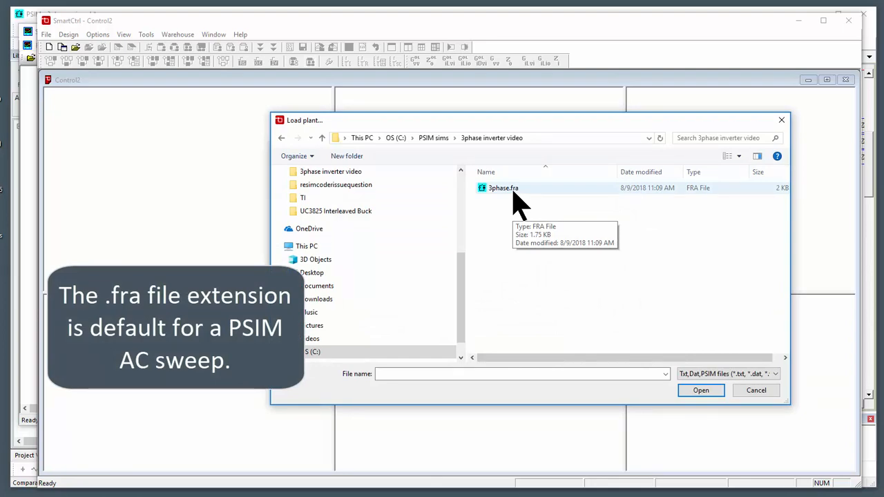
{"action": "left_click", "coordinate": [514, 190]}
{"action": "left_click", "coordinate": [698, 390]}
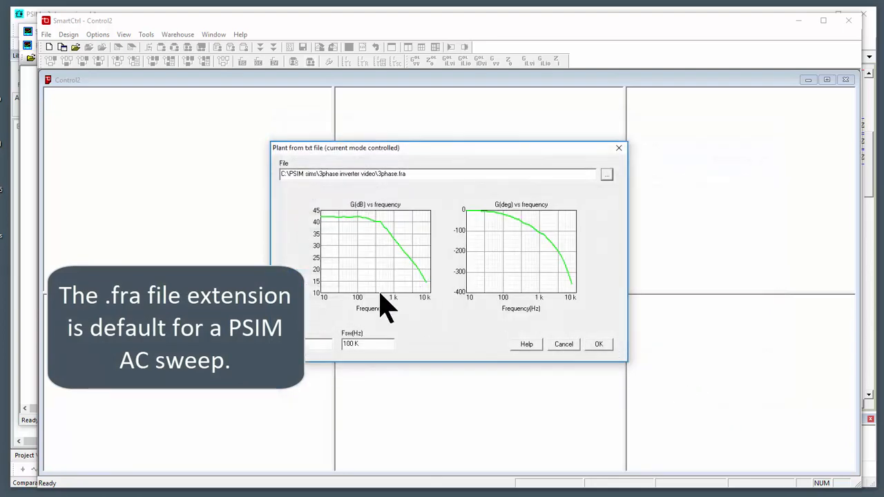
{"action": "left_click_drag", "start_coordinate": [372, 344], "coordinate": [342, 344]}
{"action": "type", "text": "20k"}
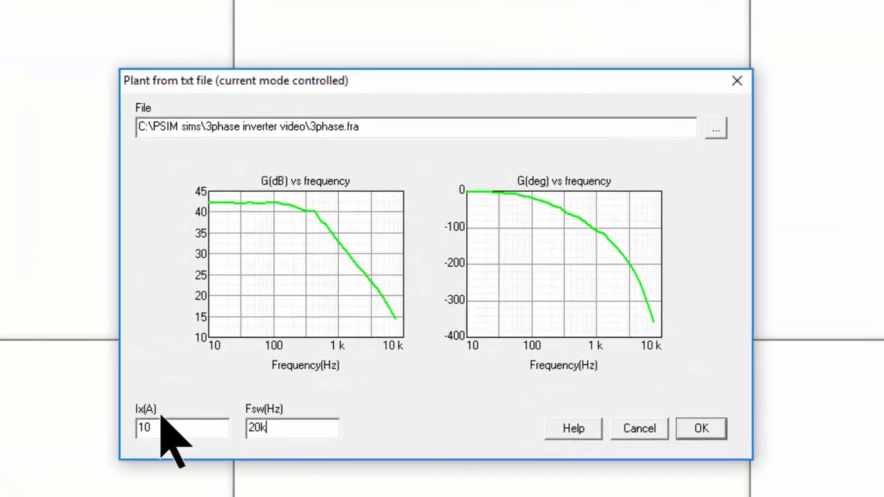
{"action": "left_click", "coordinate": [701, 429]}
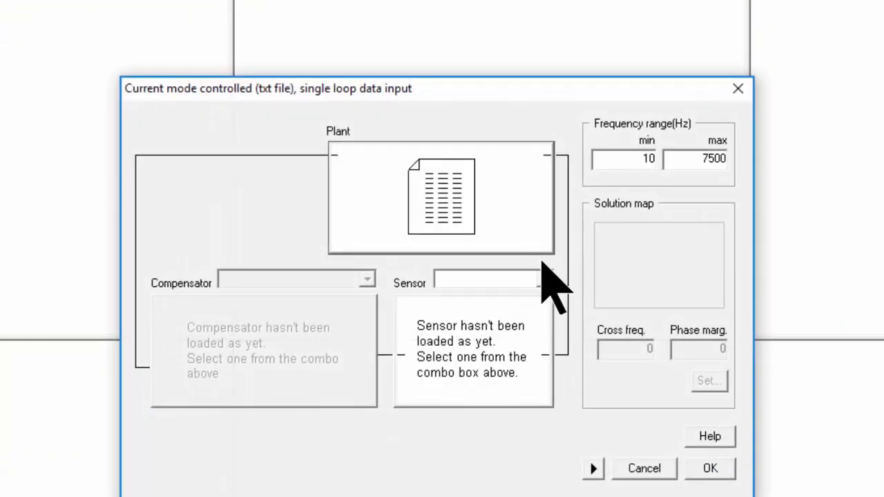
Choose a current sensor for the loop and set its gain to 1/10 V/A.
{"action": "left_click", "coordinate": [545, 279]}
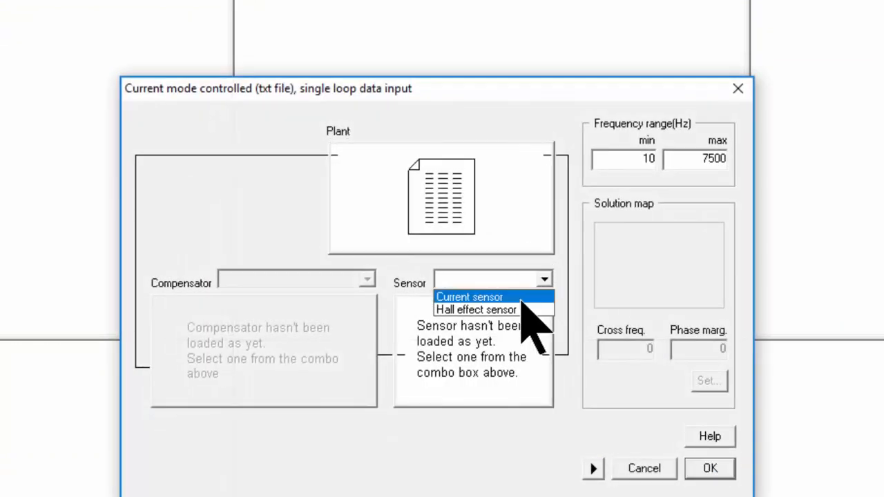
{"action": "left_click", "coordinate": [522, 297]}
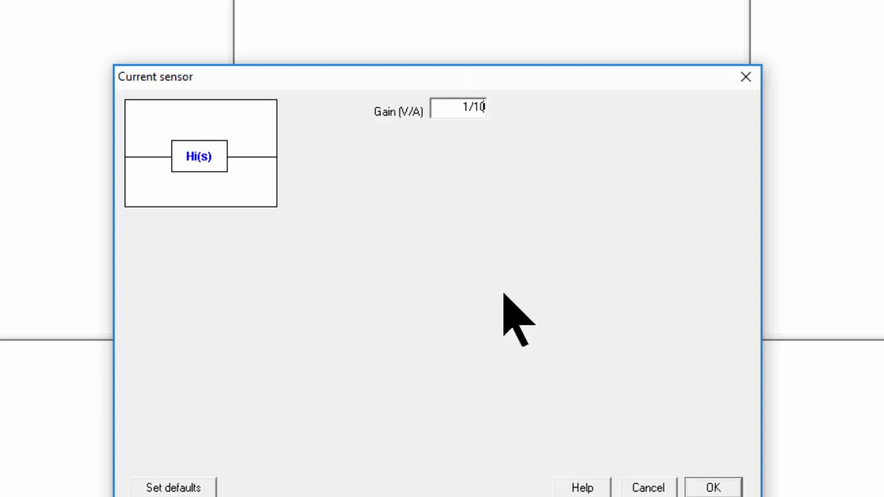
{"action": "left_click", "coordinate": [711, 487]}
Choose a PI compensator and set Vp to 1, Vv to 0 and the ramp time tr to 1/Fsw.
{"action": "left_click", "coordinate": [367, 279]}
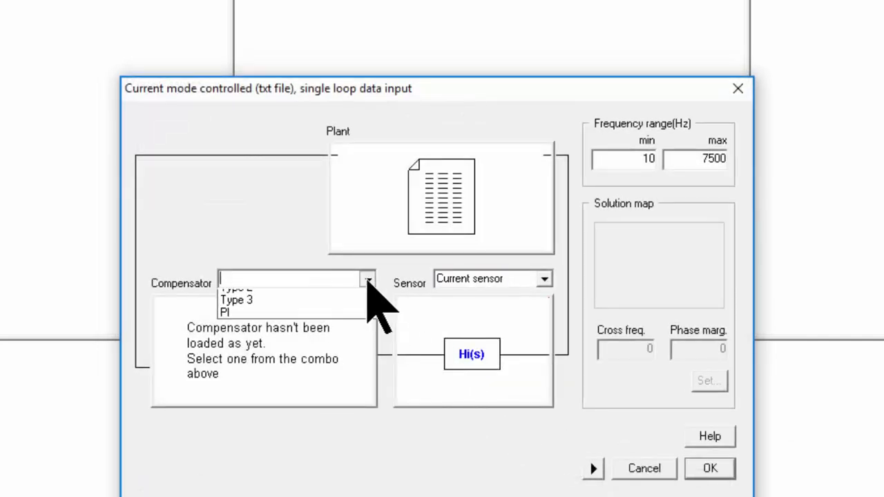
{"action": "left_click", "coordinate": [254, 323]}
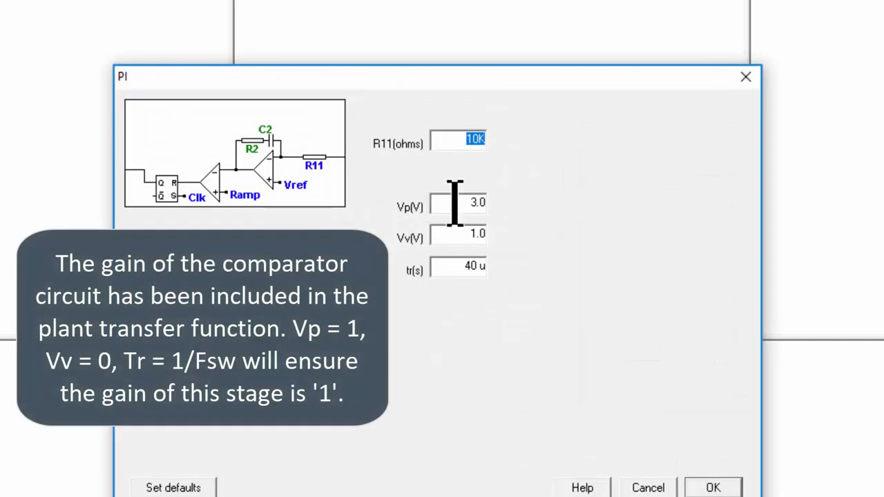
{"action": "double_click", "coordinate": [453, 201]}
{"action": "type", "text": "1"}
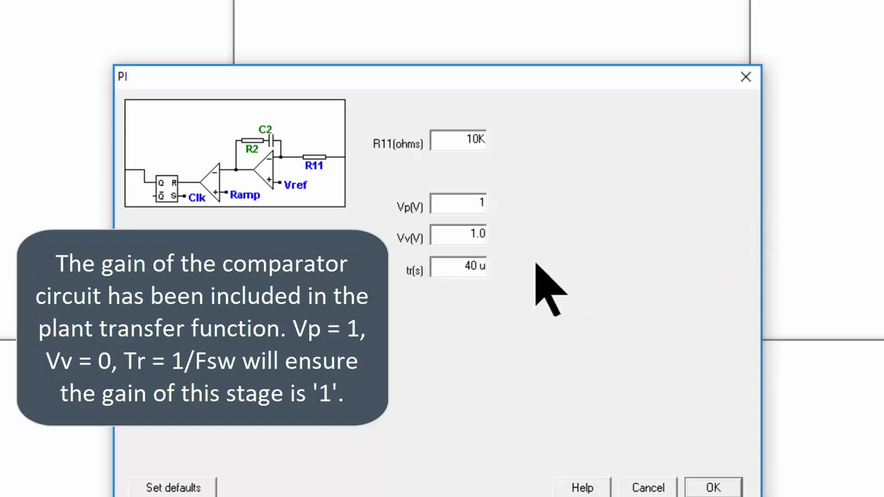
{"action": "double_click", "coordinate": [471, 233]}
{"action": "type", "text": "0"}
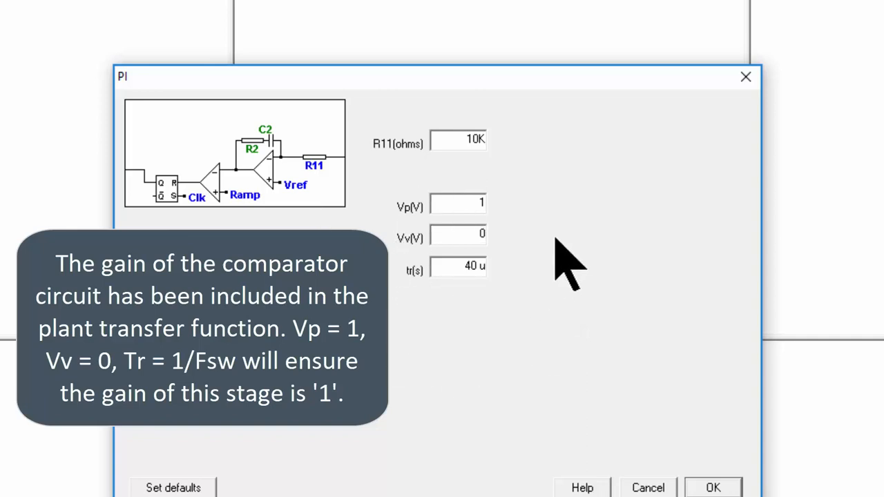
{"action": "left_click_drag", "start_coordinate": [468, 204], "coordinate": [530, 206]}
{"action": "left_click_drag", "start_coordinate": [465, 234], "coordinate": [511, 229]}
{"action": "left_click_drag", "start_coordinate": [450, 269], "coordinate": [639, 287]}
{"action": "left_click", "coordinate": [732, 485]}
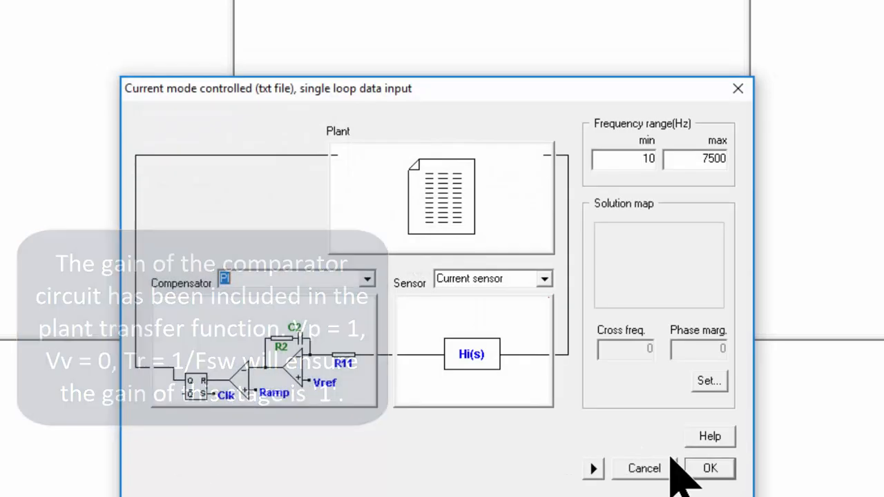
Pick a stable operating point at about 939 Hz crossover and 65° phase margin, and complete the loop design.
{"action": "left_click", "coordinate": [720, 381]}
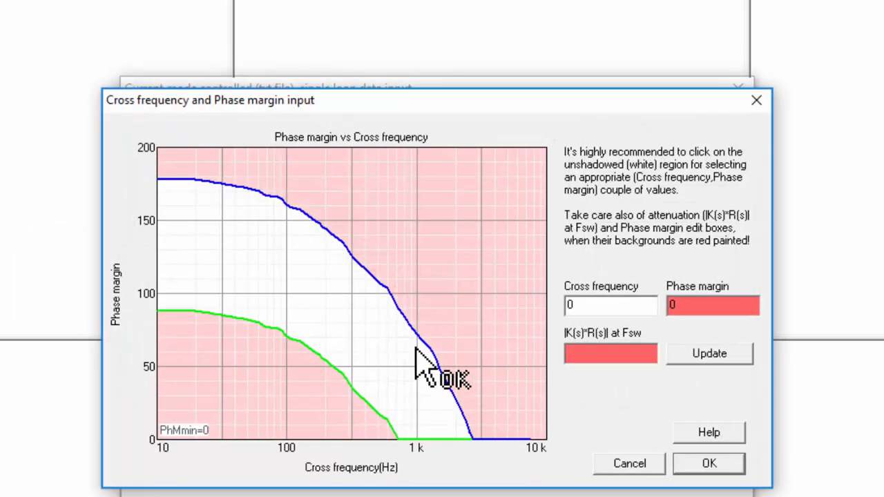
{"action": "left_click", "coordinate": [414, 344]}
{"action": "left_click", "coordinate": [709, 463]}
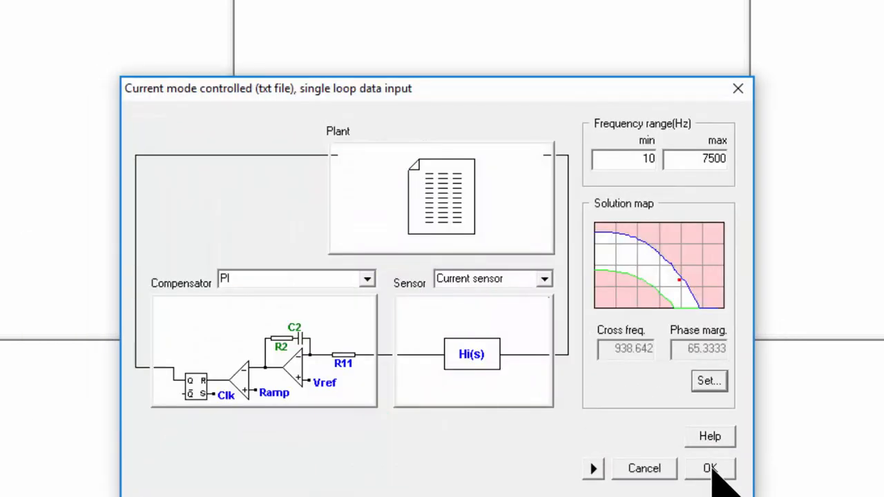
{"action": "left_click", "coordinate": [707, 466]}
Place the tuning windows clear of the Bode plots and shift the solution map point to about 476 Hz with 66° phase margin.
{"action": "left_click_drag", "start_coordinate": [879, 304], "coordinate": [748, 73]}
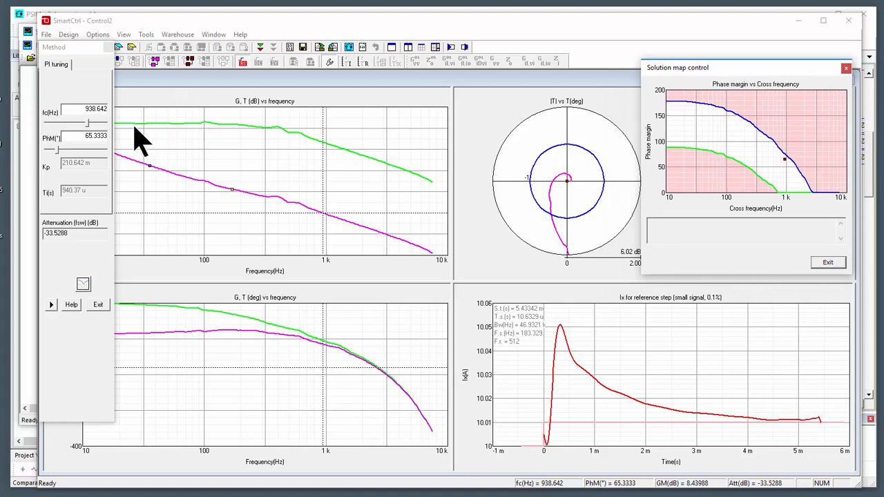
{"action": "left_click_drag", "start_coordinate": [75, 46], "coordinate": [459, 44]}
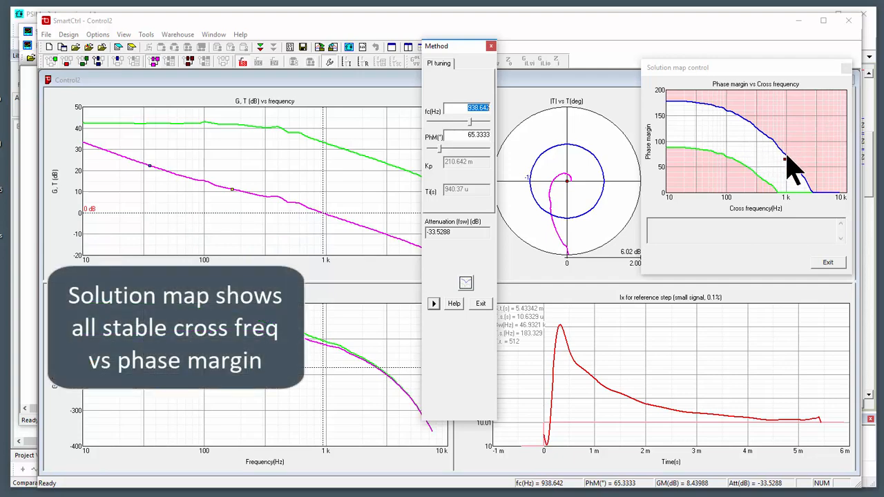
{"action": "mouse_move", "coordinate": [785, 163]}
{"action": "left_mouse_down"}
{"action": "mouse_move", "coordinate": [729, 164]}
{"action": "mouse_move", "coordinate": [773, 160]}
{"action": "mouse_move", "coordinate": [756, 136]}
{"action": "mouse_move", "coordinate": [701, 145]}
{"action": "mouse_move", "coordinate": [750, 147]}
{"action": "mouse_move", "coordinate": [754, 156]}
{"action": "left_mouse_up"}
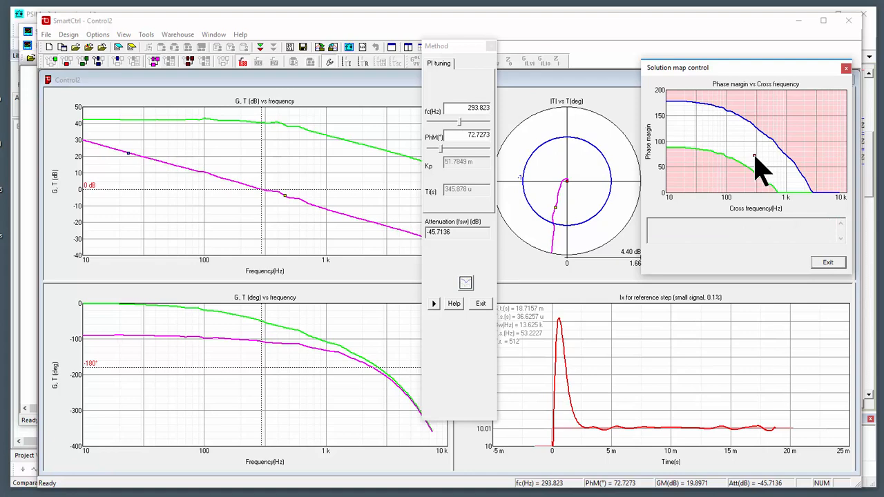
{"action": "left_click_drag", "start_coordinate": [755, 156], "coordinate": [756, 158]}
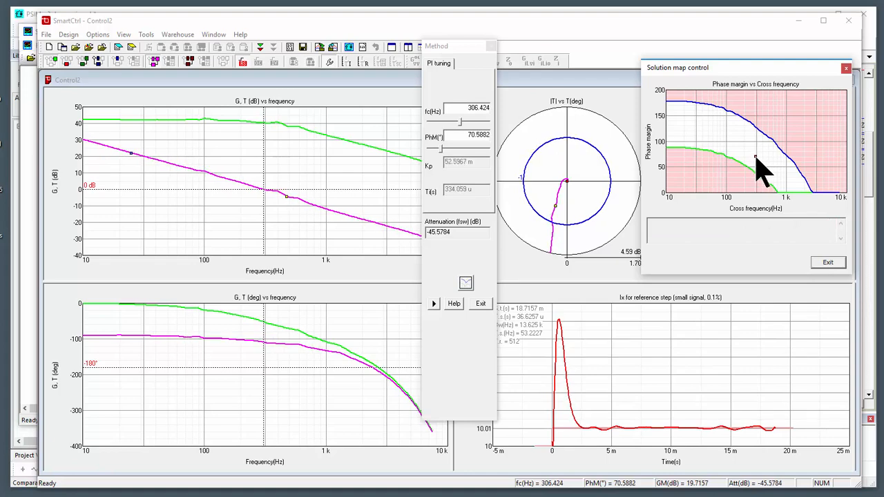
{"action": "left_click_drag", "start_coordinate": [756, 157], "coordinate": [767, 160]}
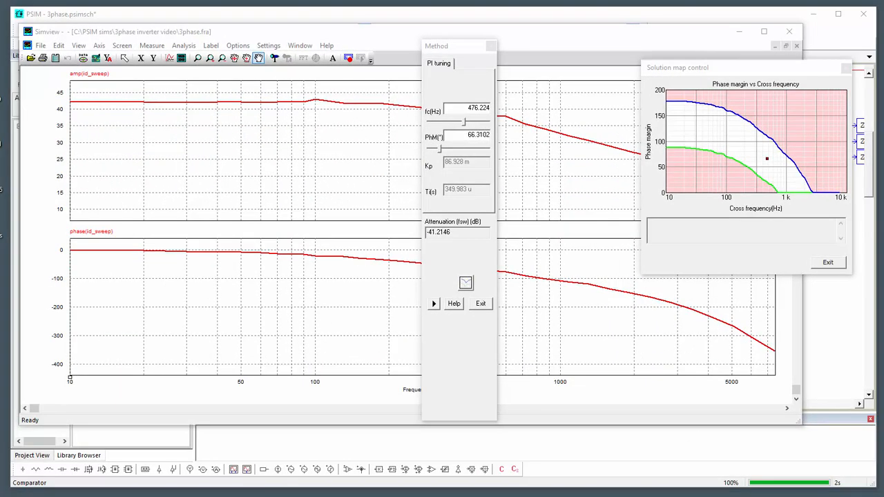
Move the solution map out of view and shift the Simview window down to uncover the PSIM toolbars.
{"action": "left_click_drag", "start_coordinate": [744, 74], "coordinate": [883, 73]}
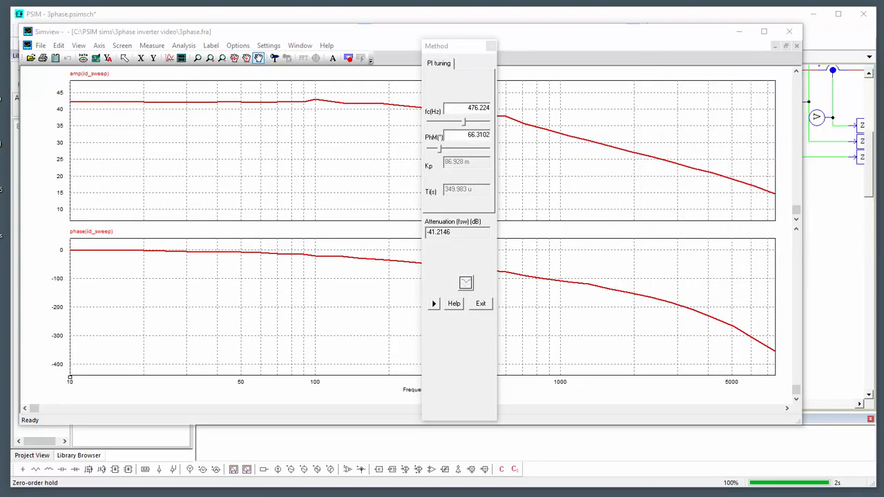
{"action": "left_click_drag", "start_coordinate": [647, 36], "coordinate": [686, 73]}
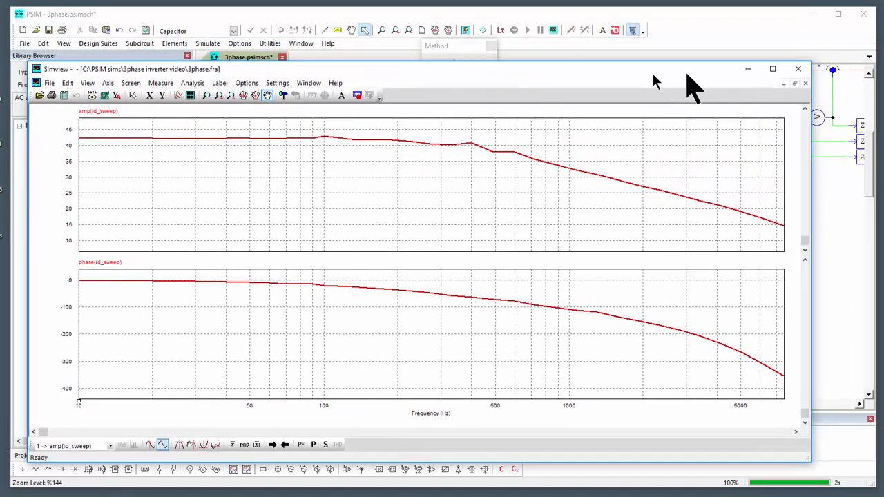
Close the Simview plot and arrange the narrowed schematic window and the PI tuning window side by side.
{"action": "left_click", "coordinate": [798, 68]}
{"action": "left_click_drag", "start_coordinate": [877, 278], "coordinate": [716, 270]}
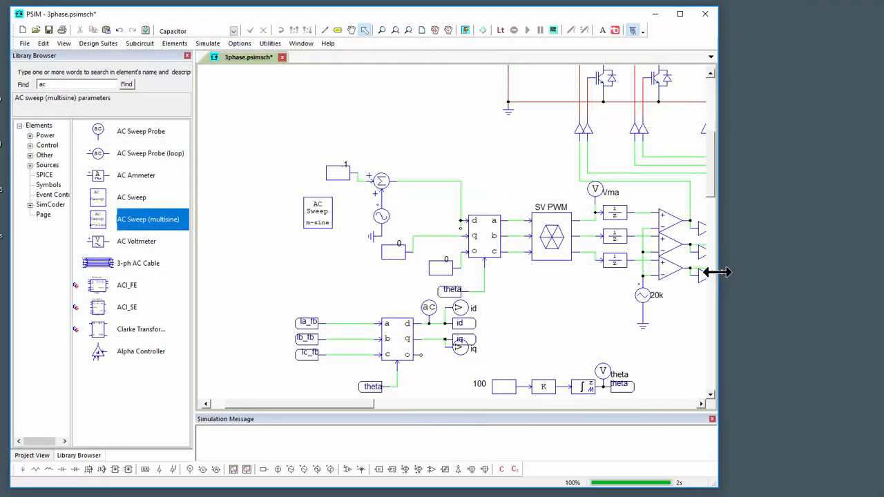
{"action": "left_click_drag", "start_coordinate": [451, 48], "coordinate": [763, 65]}
Cut the AC sweep source circuit from the d and q inputs, paste it in empty space away from the wires and disable it.
{"action": "left_click_drag", "start_coordinate": [570, 313], "coordinate": [481, 279]}
{"action": "scroll", "coordinate": [484, 292], "scroll_direction": "down", "scroll_amount": 2}
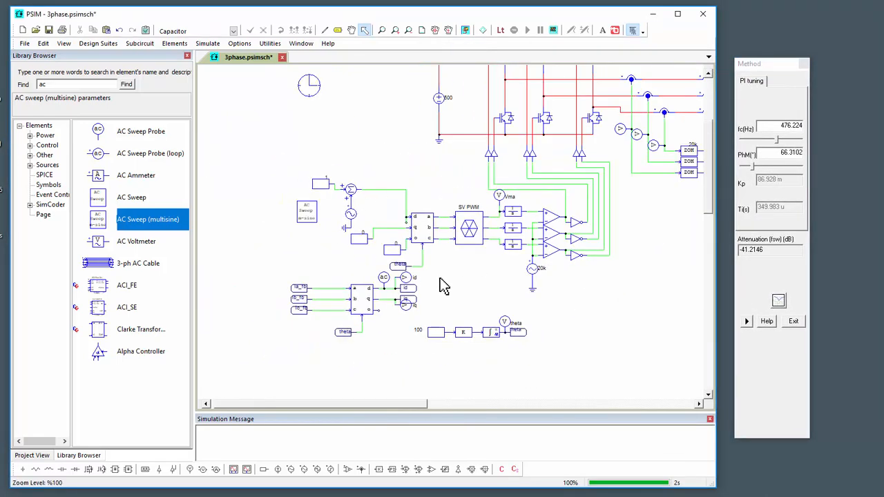
{"action": "scroll", "coordinate": [423, 277], "scroll_direction": "up", "scroll_amount": 1}
{"action": "left_click_drag", "start_coordinate": [295, 264], "coordinate": [421, 282]}
{"action": "scroll", "coordinate": [384, 268], "scroll_direction": "up", "scroll_amount": 2}
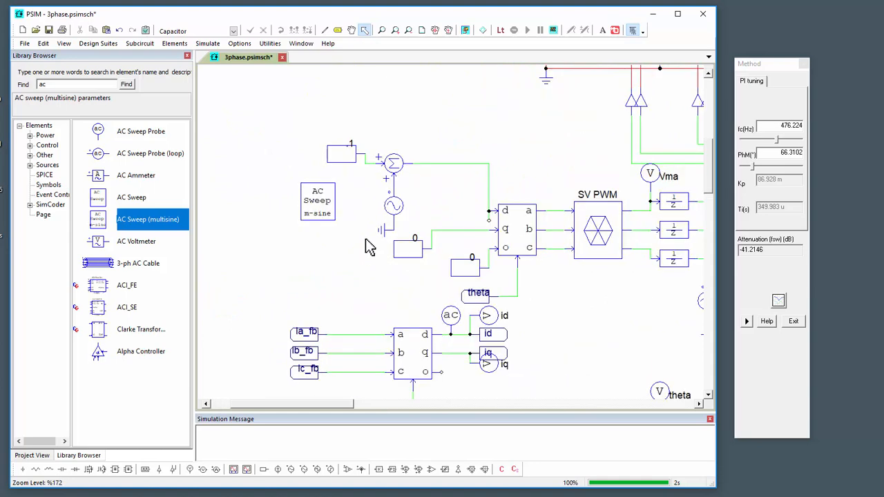
{"action": "left_click_drag", "start_coordinate": [299, 119], "coordinate": [437, 293]}
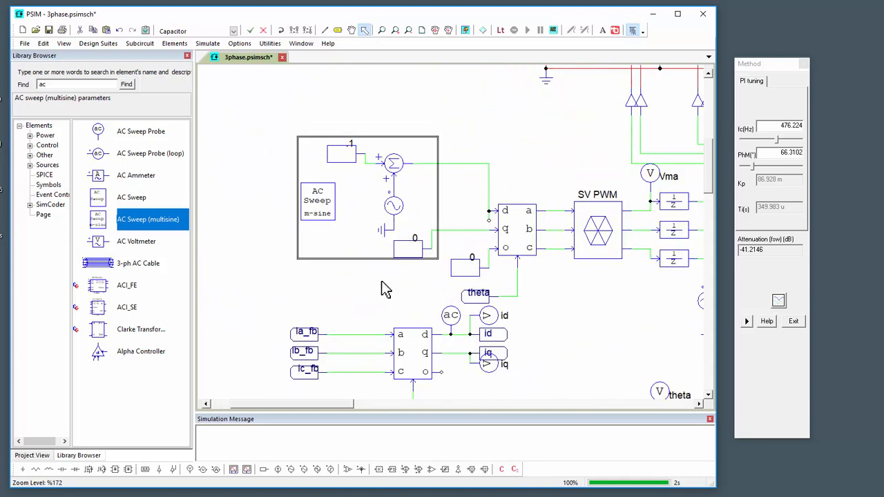
{"action": "key", "text": "ctrl+x"}
{"action": "left_click_drag", "start_coordinate": [295, 260], "coordinate": [345, 346]}
{"action": "key", "text": "ctrl+v"}
{"action": "left_click", "coordinate": [271, 159]}
{"action": "key", "text": "ctrl+d"}
{"action": "left_click_drag", "start_coordinate": [400, 274], "coordinate": [429, 224]}
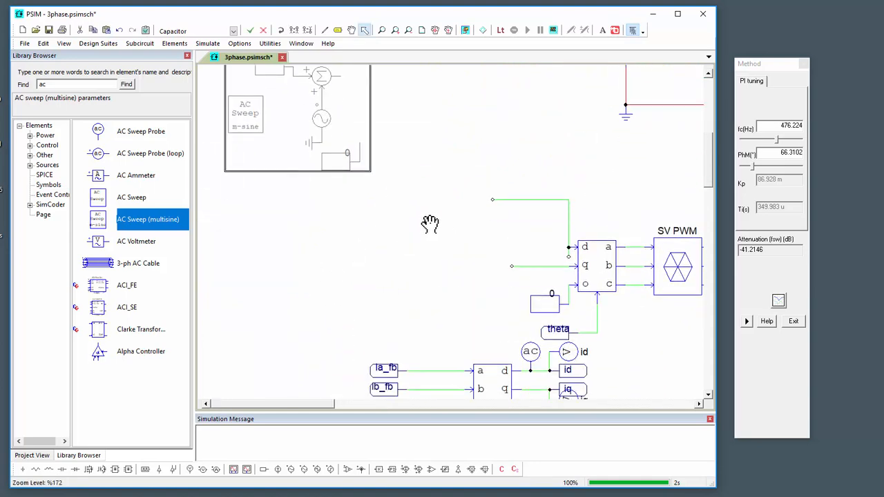
{"action": "left_click", "coordinate": [440, 225]}
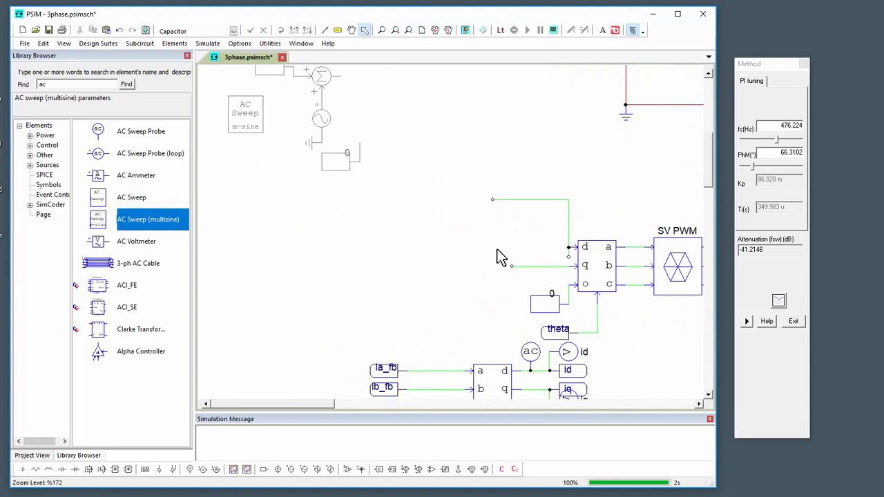
Place two plus/minus summers, one level with the d input wire and one level with the q input wire.
{"action": "left_click", "coordinate": [404, 470]}
{"action": "left_click", "coordinate": [396, 200]}
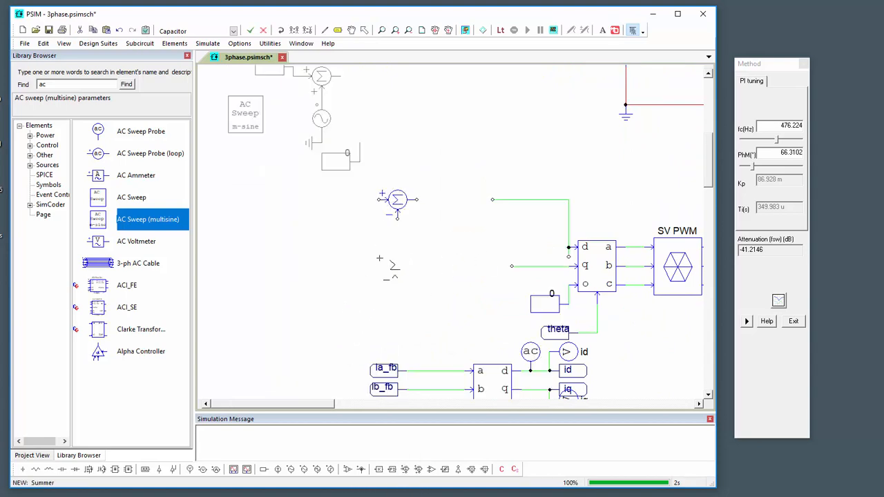
{"action": "left_click", "coordinate": [397, 276]}
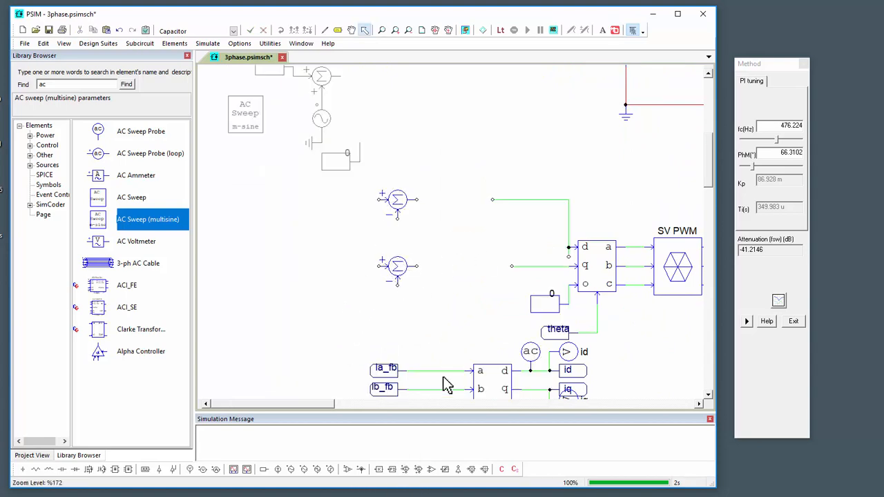
Search the element library for "pi" and place a PI (with limiter) block after each of the two summers.
{"action": "double_click", "coordinate": [43, 83]}
{"action": "type", "text": "pi"}
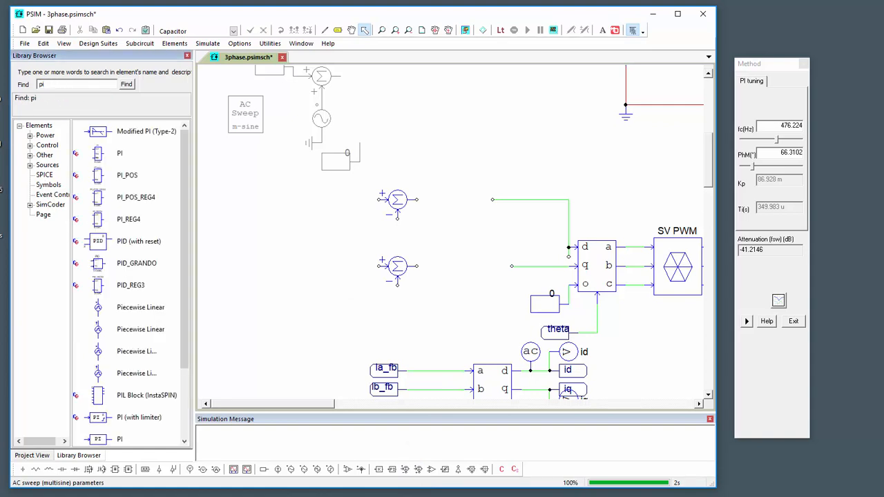
{"action": "left_click", "coordinate": [135, 417]}
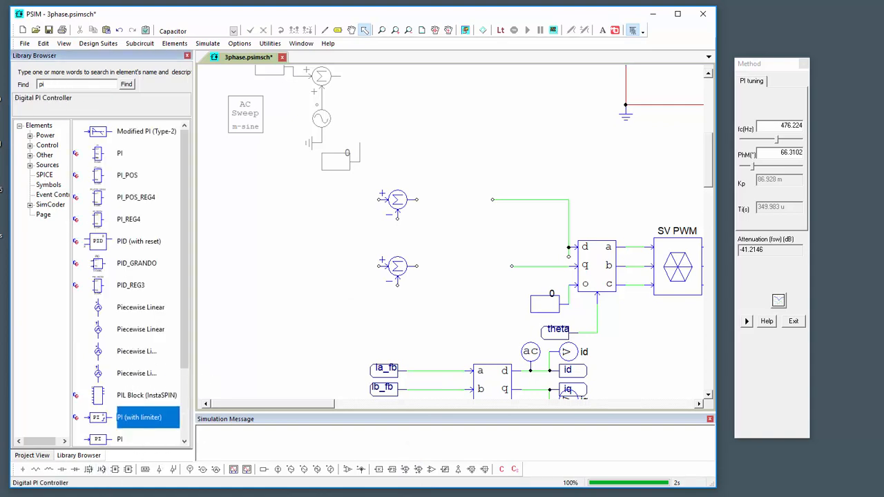
{"action": "left_click", "coordinate": [440, 266]}
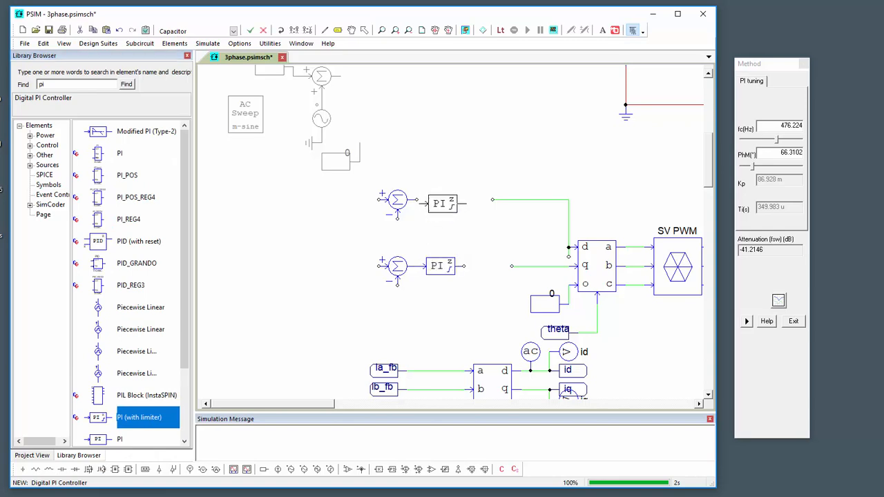
{"action": "left_click", "coordinate": [440, 199]}
{"action": "key", "text": "Escape"}
Open the d-axis PI block's parameters and read its help page on the transfer function and discretization method.
{"action": "double_click", "coordinate": [439, 199]}
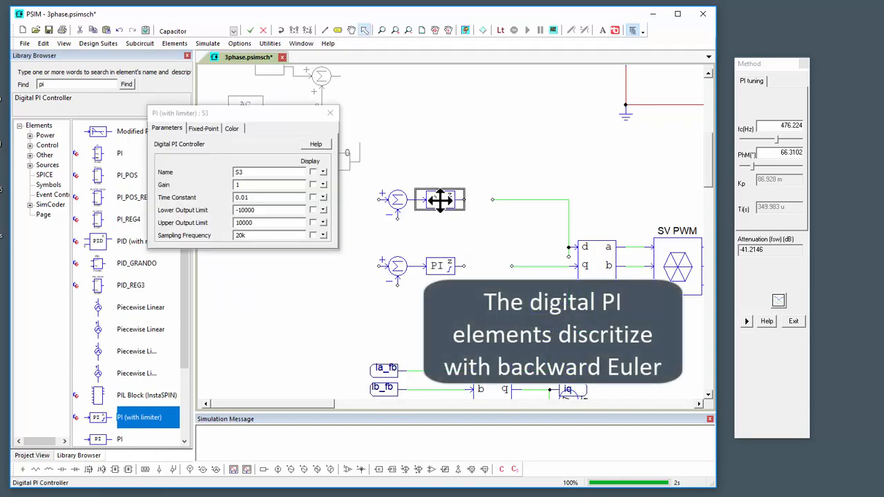
{"action": "left_click", "coordinate": [315, 146]}
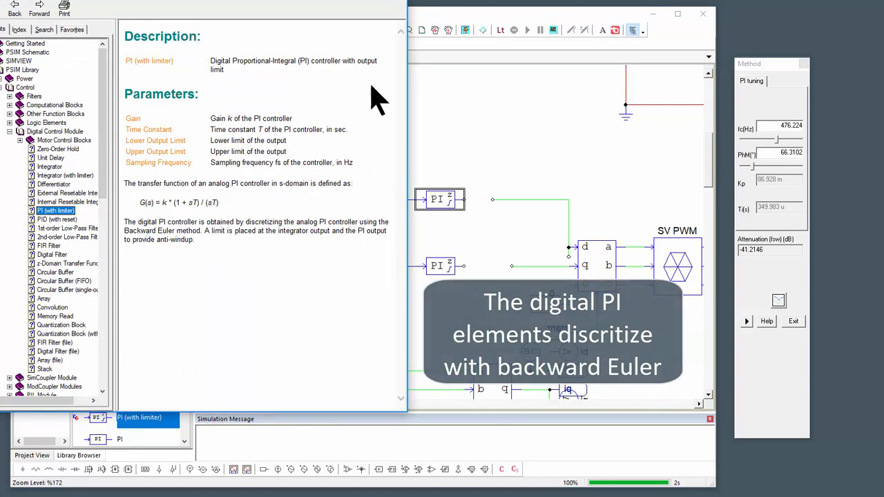
{"action": "left_click", "coordinate": [393, 0]}
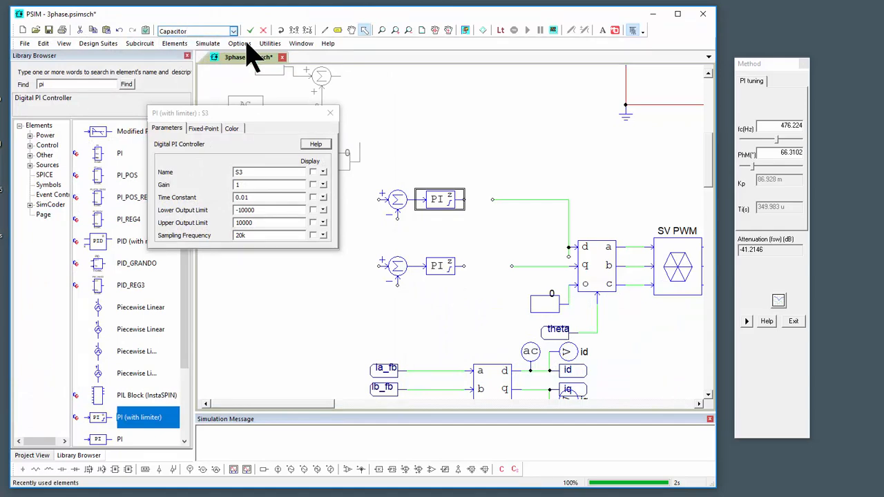
Examine the Proportional-Integral function in the s2z Converter with the Bilinear (Tustin) and Backward Euler methods, and close the converter.
{"action": "left_click", "coordinate": [269, 43]}
{"action": "left_click", "coordinate": [290, 83]}
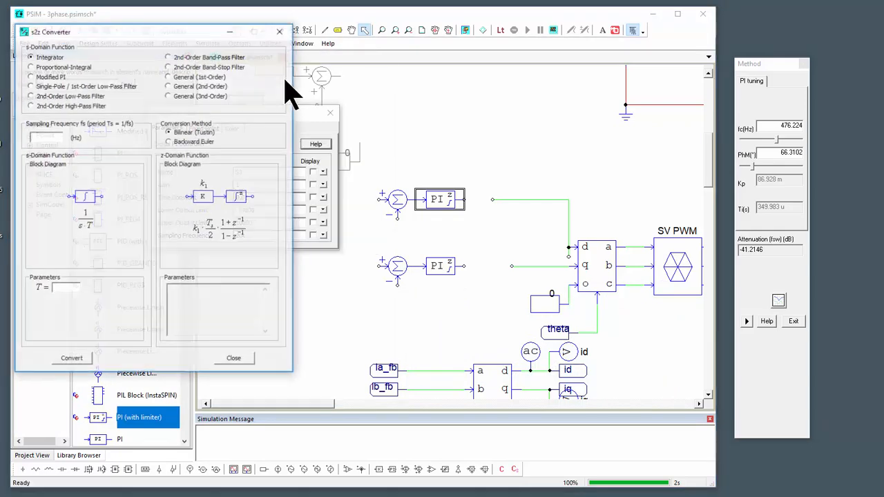
{"action": "left_click", "coordinate": [59, 67]}
{"action": "left_click", "coordinate": [198, 140]}
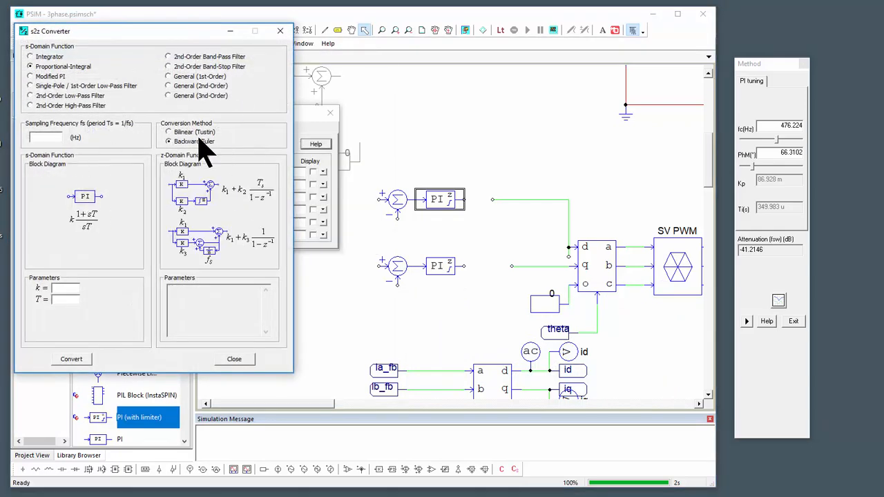
{"action": "left_click", "coordinate": [199, 132]}
{"action": "left_click", "coordinate": [199, 142]}
{"action": "left_click", "coordinate": [247, 360]}
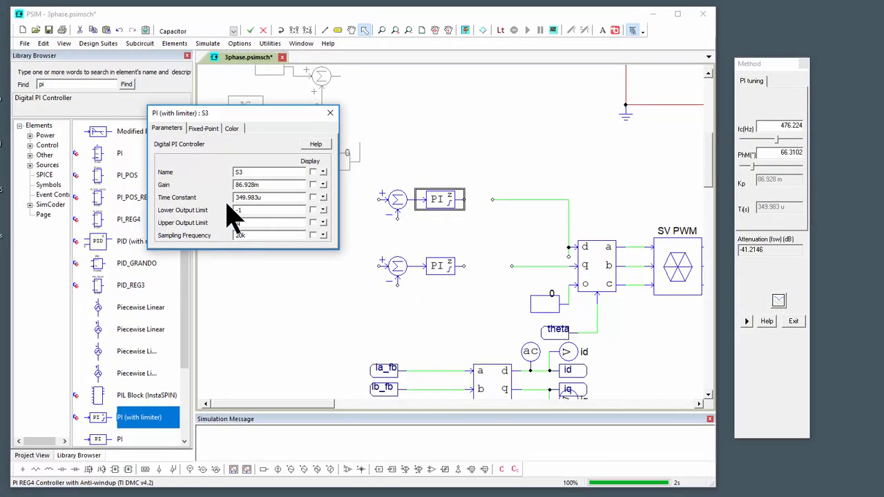
Set the d-axis PI block's gain to 86.928m, time constant to 349.983u, lower output limit to -1 and upper output limit to 1.
{"action": "key", "text": "BackSpace"}
{"action": "key", "text": "BackSpace"}
{"action": "key", "text": "BackSpace"}
{"action": "key", "text": "BackSpace"}
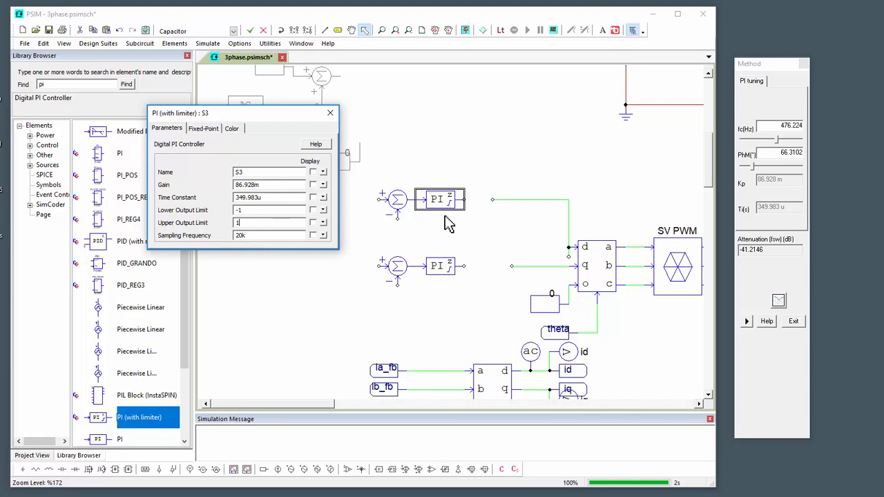
Close the PI block's parameters and remove the stray wire stub at the transformation block's d input.
{"action": "left_click_drag", "start_coordinate": [650, 315], "coordinate": [500, 308]}
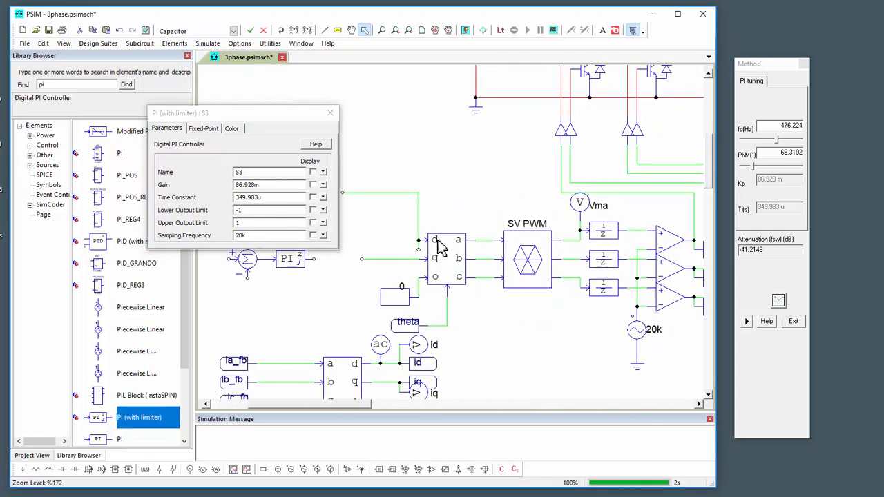
{"action": "left_click_drag", "start_coordinate": [520, 346], "coordinate": [615, 358]}
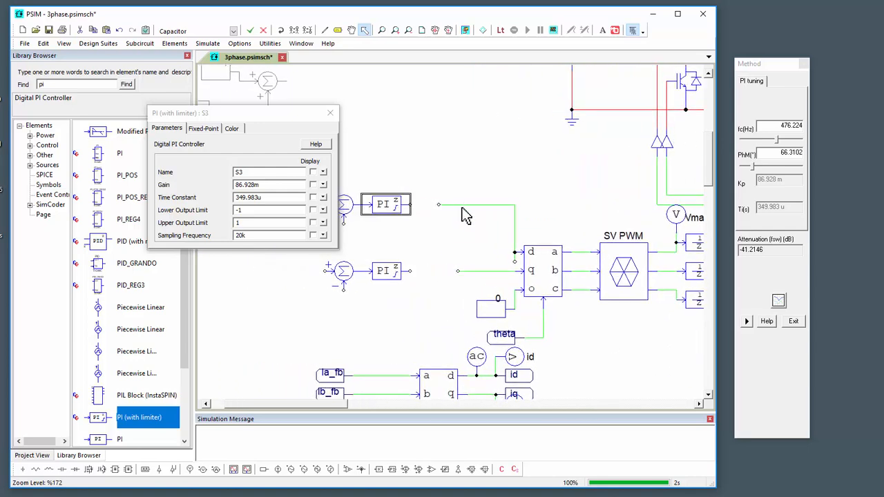
{"action": "left_click", "coordinate": [529, 272]}
{"action": "key", "text": "Escape"}
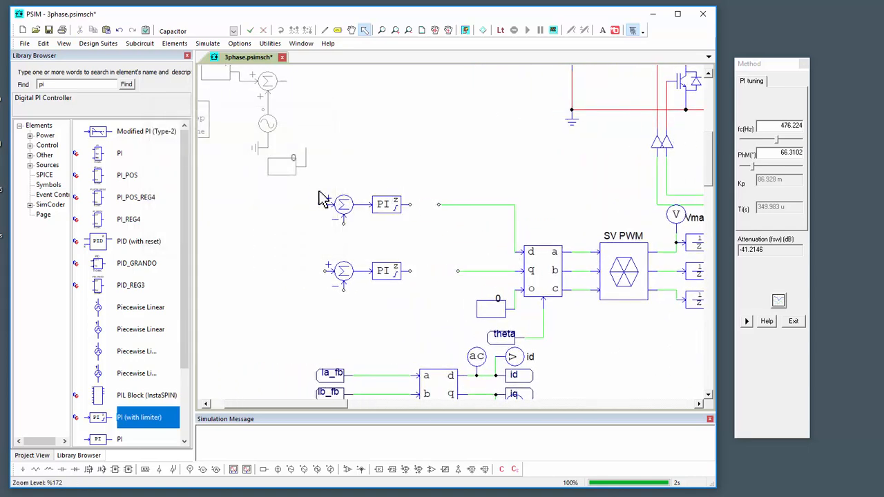
Shift the d-axis summer and PI block onto the end of the d wire, and delete the q-axis summer and PI block.
{"action": "left_click", "coordinate": [345, 206]}
{"action": "left_click", "coordinate": [351, 247]}
{"action": "left_click_drag", "start_coordinate": [299, 188], "coordinate": [419, 250]}
{"action": "left_click_drag", "start_coordinate": [394, 207], "coordinate": [423, 209]}
{"action": "left_click_drag", "start_coordinate": [312, 246], "coordinate": [428, 331]}
{"action": "key", "text": "Delete"}
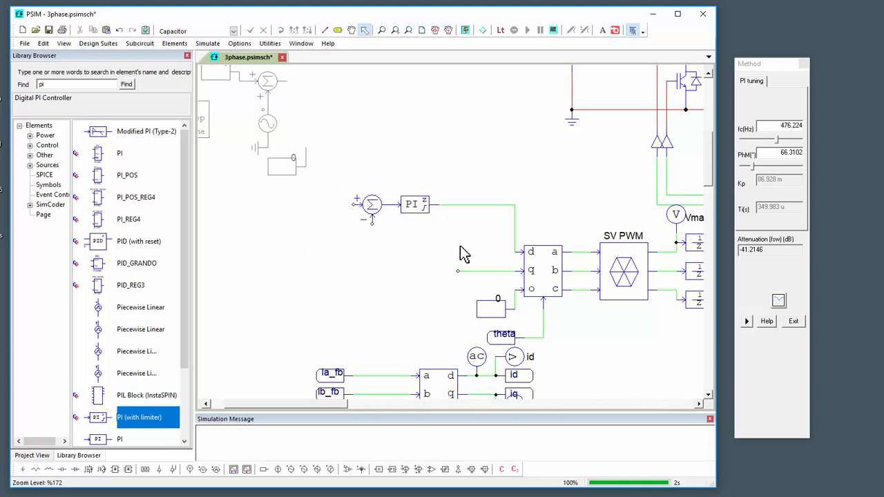
Copy the d-axis summer and configured PI block and paste the pair at the q input wire.
{"action": "left_click_drag", "start_coordinate": [325, 170], "coordinate": [459, 267]}
{"action": "key", "text": "ctrl+v"}
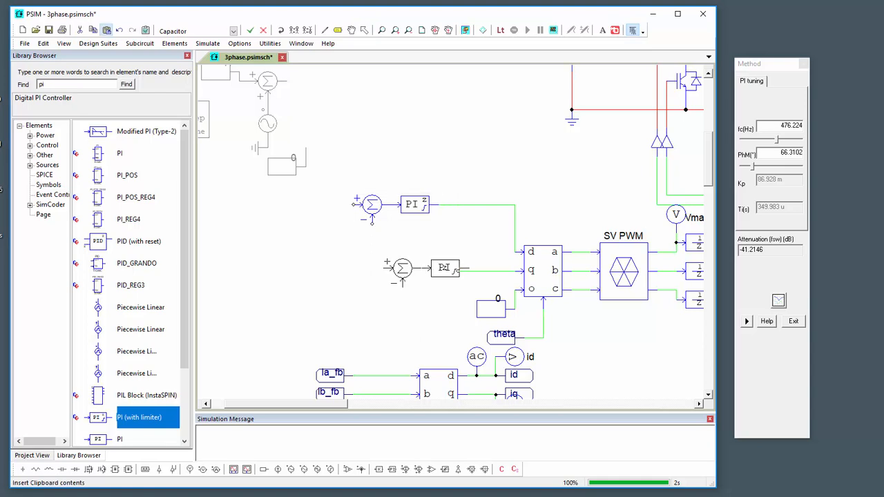
{"action": "left_click", "coordinate": [414, 276]}
Move both PI blocks closer to the transformation block and align the d-axis summer above the q-axis summer.
{"action": "left_click_drag", "start_coordinate": [412, 206], "coordinate": [452, 205]}
{"action": "left_click", "coordinate": [432, 271]}
{"action": "left_click_drag", "start_coordinate": [432, 272], "coordinate": [453, 277]}
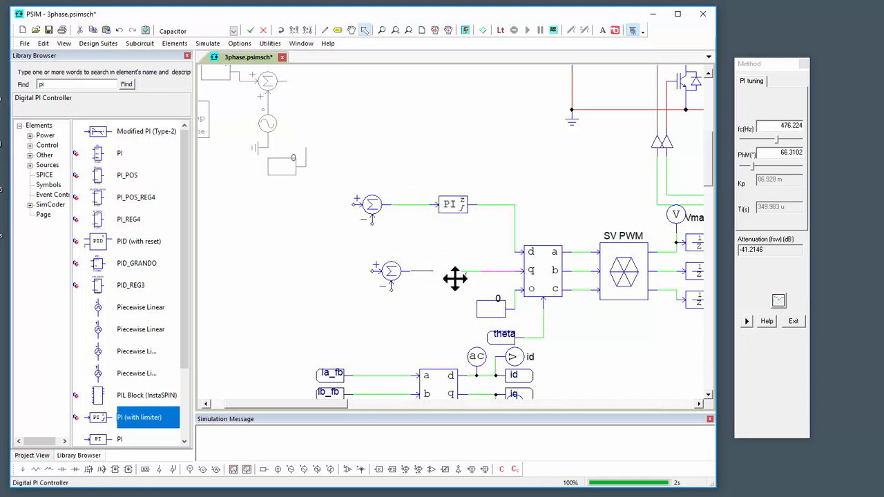
{"action": "left_click", "coordinate": [371, 202]}
{"action": "left_click_drag", "start_coordinate": [372, 201], "coordinate": [391, 205]}
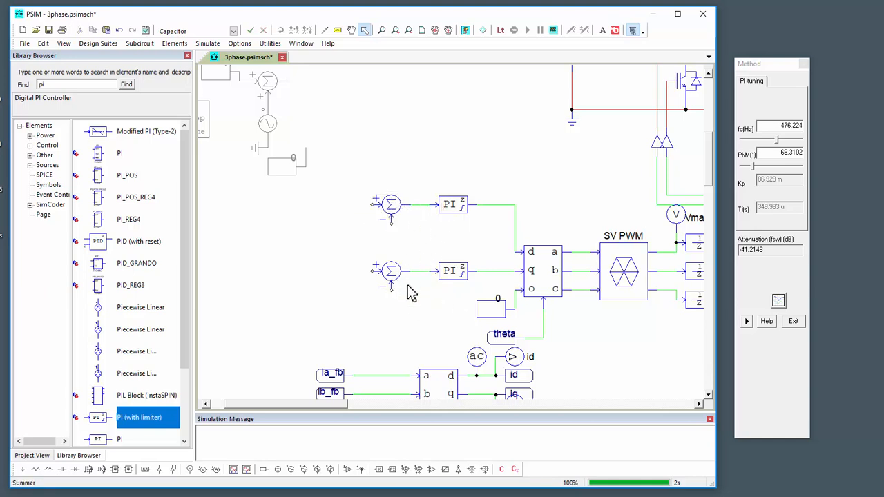
Copy the id label and connect the copy to the negative input of the d-axis summer, set well clear of it.
{"action": "scroll", "coordinate": [391, 338], "scroll_direction": "down", "scroll_amount": 3}
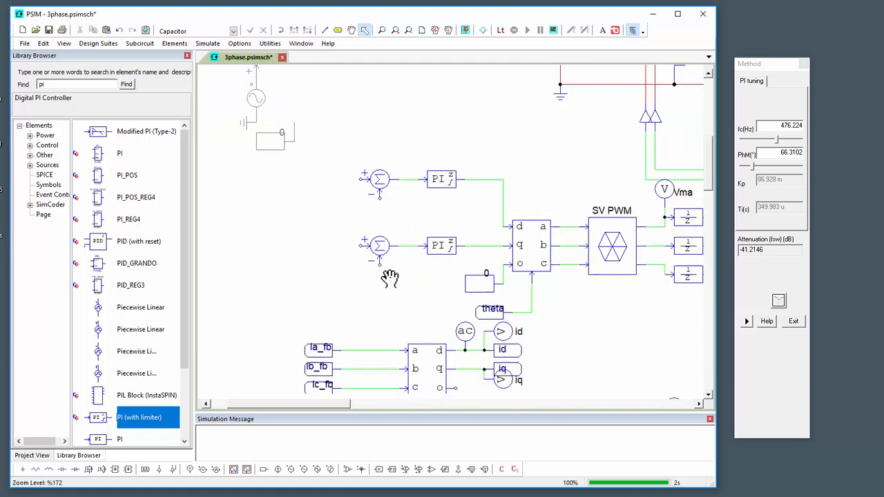
{"action": "left_click", "coordinate": [503, 304]}
{"action": "key", "text": "ctrl+c"}
{"action": "key", "text": "ctrl+v"}
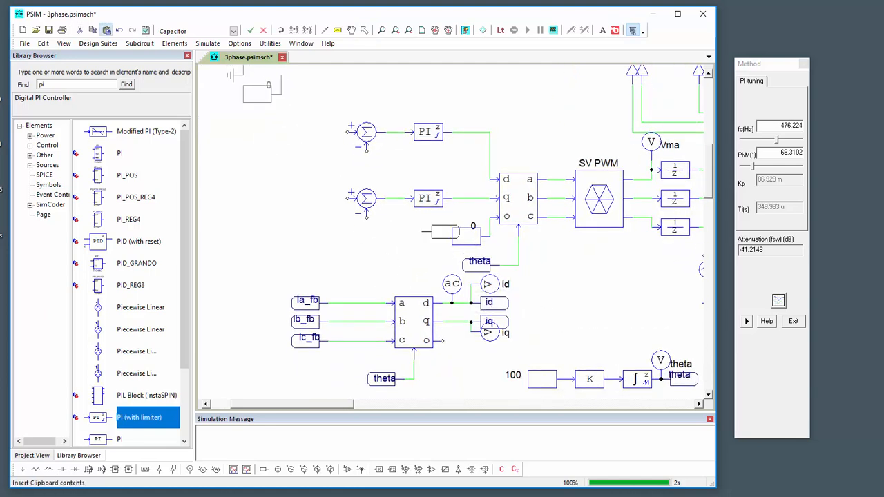
{"action": "left_click", "coordinate": [346, 153]}
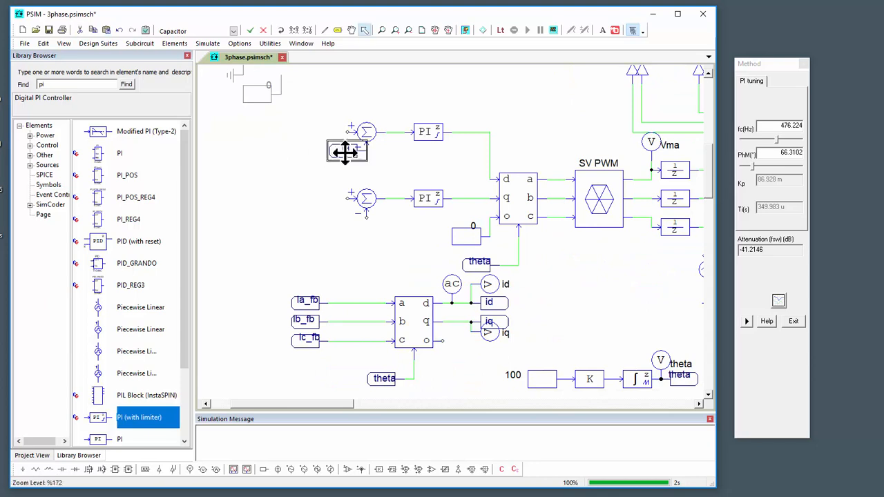
{"action": "left_click_drag", "start_coordinate": [348, 152], "coordinate": [279, 160]}
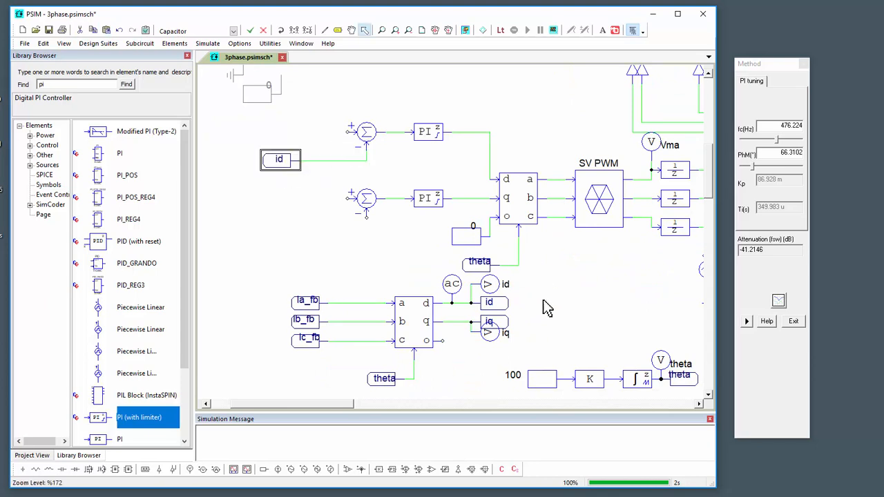
Add a copy of the iq label and connect it to the negative input of the q-axis summer.
{"action": "key", "text": "ctrl+v"}
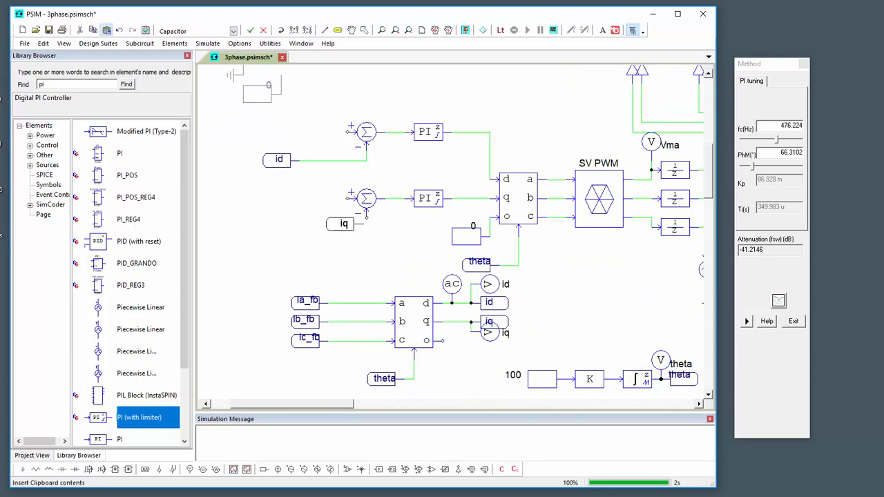
{"action": "left_click", "coordinate": [347, 218]}
{"action": "left_click_drag", "start_coordinate": [348, 218], "coordinate": [367, 236]}
{"action": "left_click", "coordinate": [314, 227]}
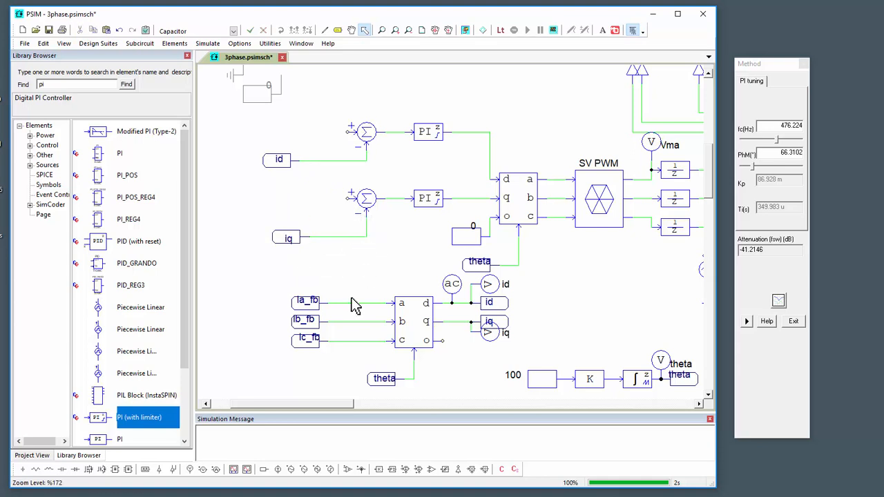
Insert a proportional (K) block in each of the Ia_fb, Ib_fb and Ic_fb feedback lines.
{"action": "key", "text": "k"}
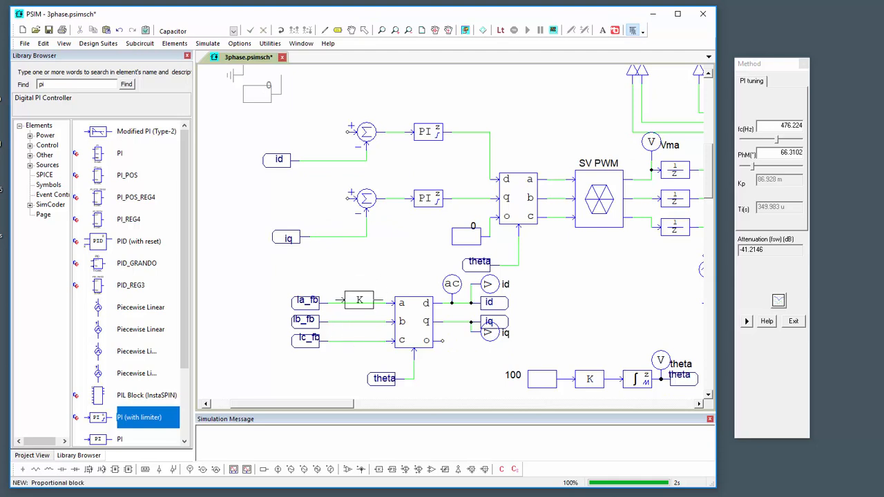
{"action": "left_click", "coordinate": [352, 303]}
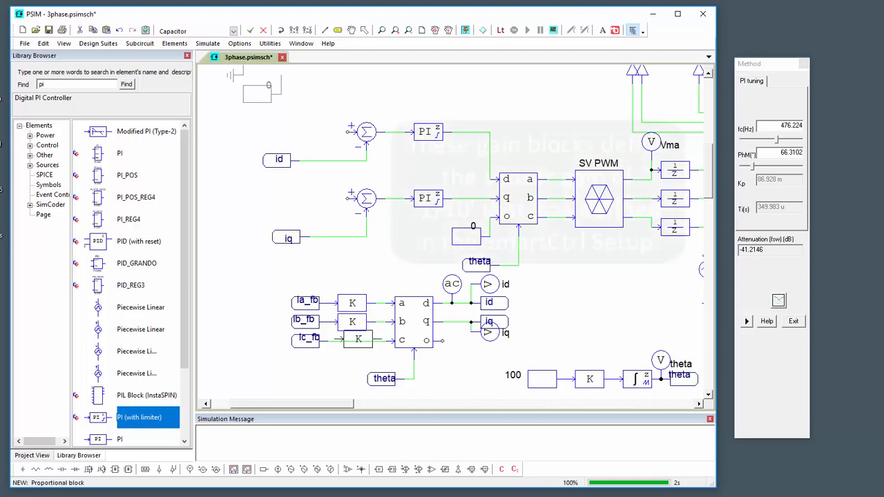
{"action": "left_click", "coordinate": [361, 341]}
{"action": "key", "text": "Escape"}
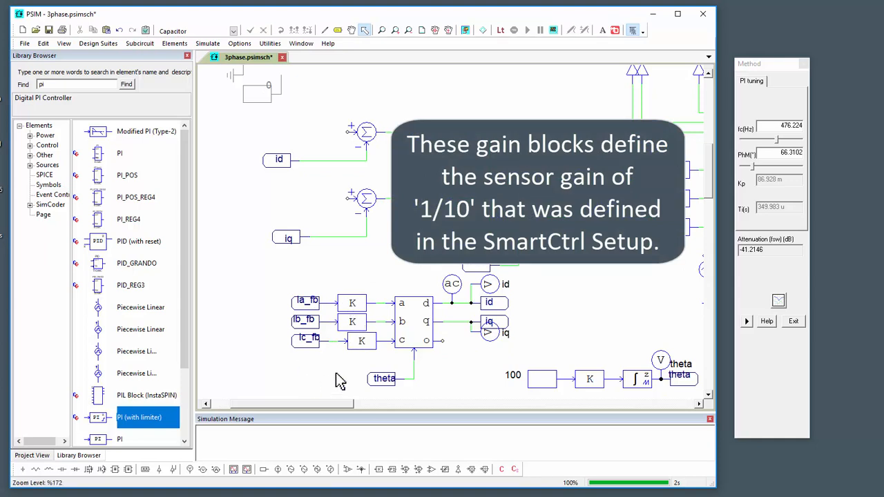
Set the gain of all three proportional (K) blocks in the Ia_fb, Ib_fb and Ic_fb lines to 1/10.
{"action": "double_click", "coordinate": [352, 303]}
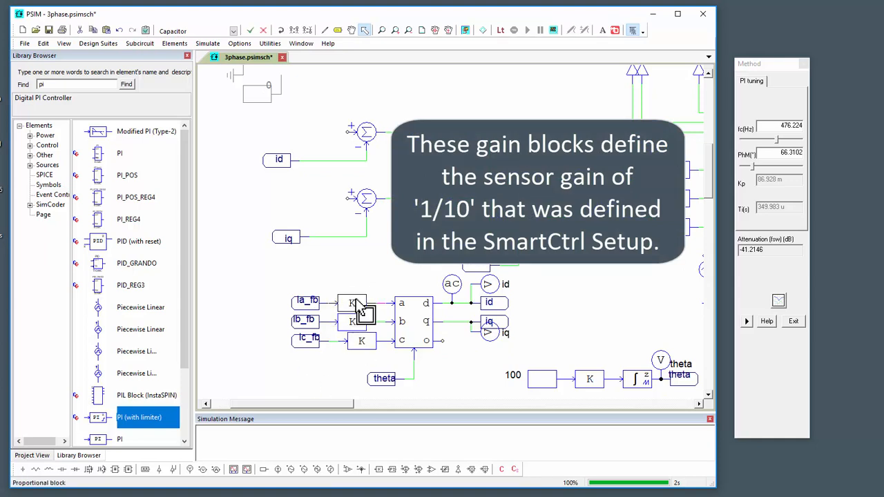
{"action": "left_click", "coordinate": [330, 113]}
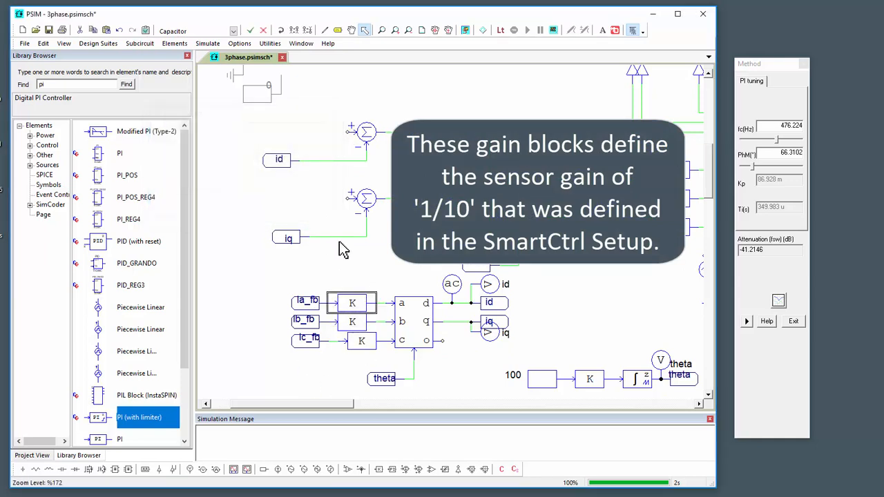
{"action": "left_click", "coordinate": [353, 322], "text": "shift"}
{"action": "right_click", "coordinate": [356, 321]}
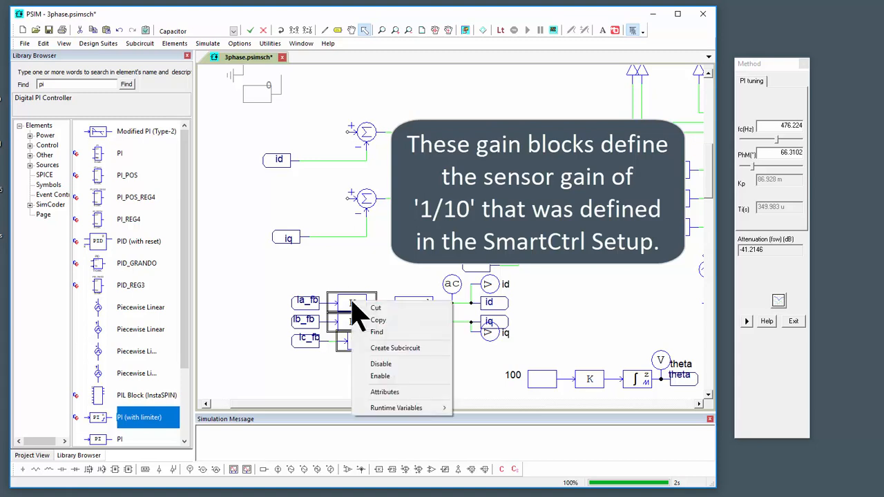
{"action": "left_click", "coordinate": [408, 392]}
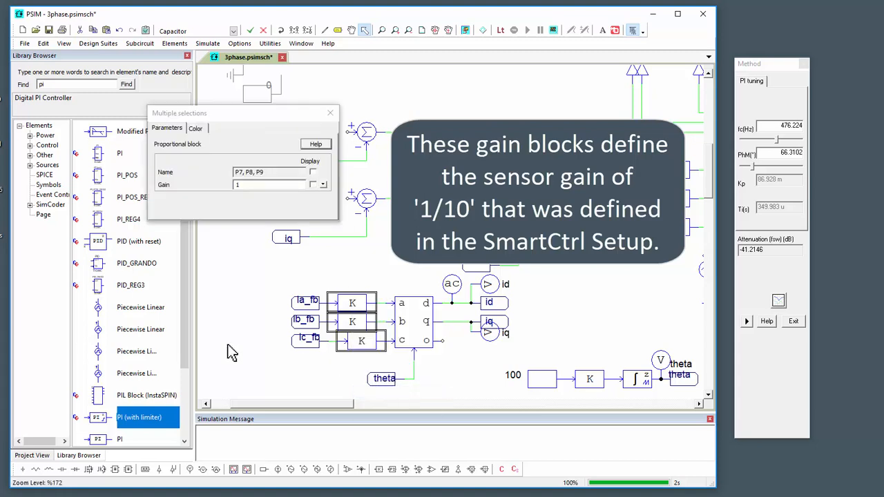
{"action": "left_click", "coordinate": [274, 184]}
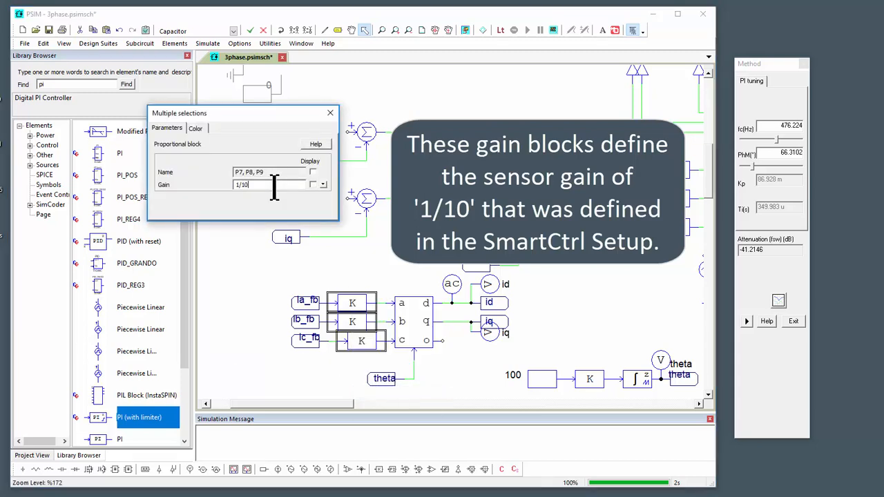
{"action": "left_click", "coordinate": [330, 112]}
{"action": "left_click", "coordinate": [391, 284]}
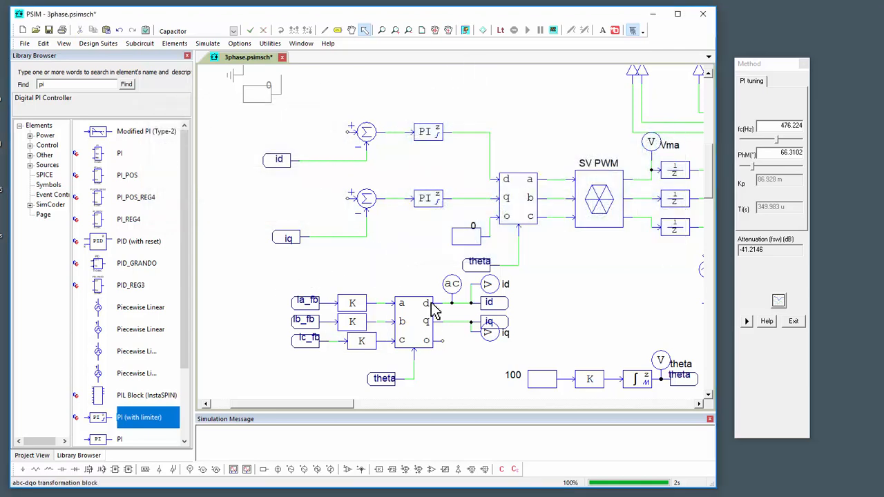
Add a constant block at the positive input of the q-axis summer and set its value to 0.
{"action": "left_click_drag", "start_coordinate": [323, 265], "coordinate": [379, 313]}
{"action": "key", "text": "c"}
{"action": "left_click", "coordinate": [381, 248]}
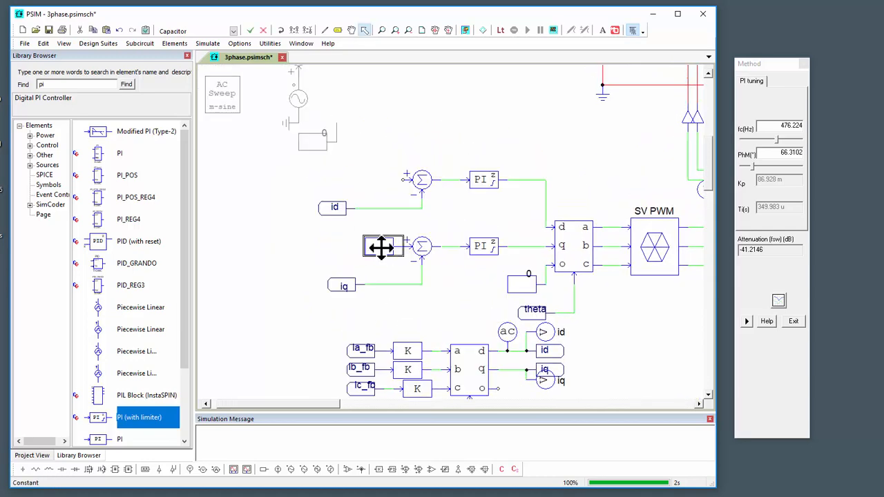
{"action": "double_click", "coordinate": [381, 247]}
{"action": "type", "text": "0"}
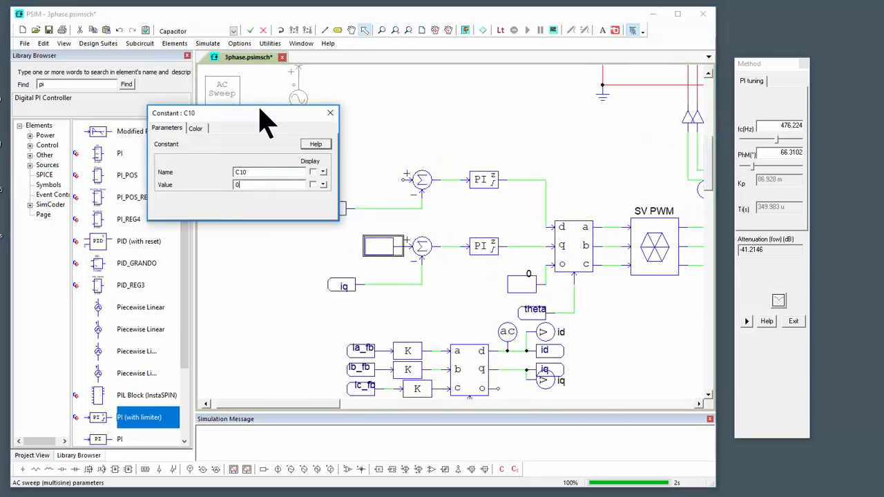
{"action": "left_click", "coordinate": [331, 113]}
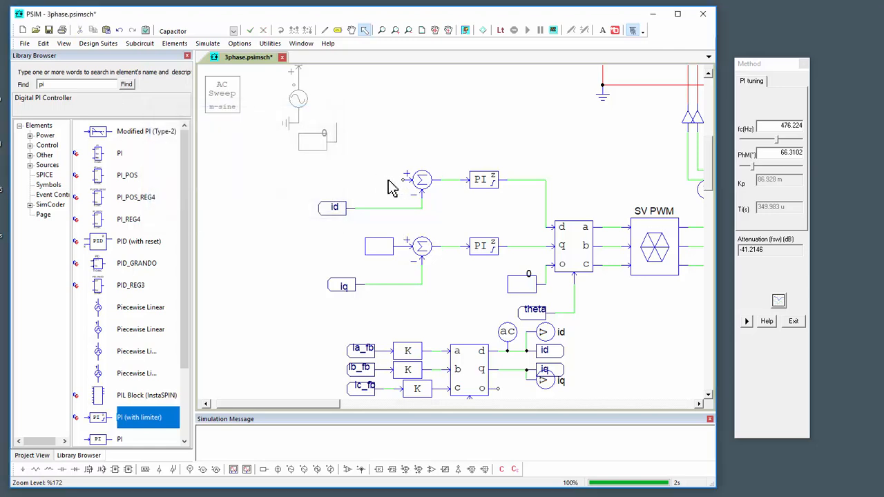
Add a constant block with value 0 at the positive input of the d-axis summer.
{"action": "left_click", "coordinate": [383, 180]}
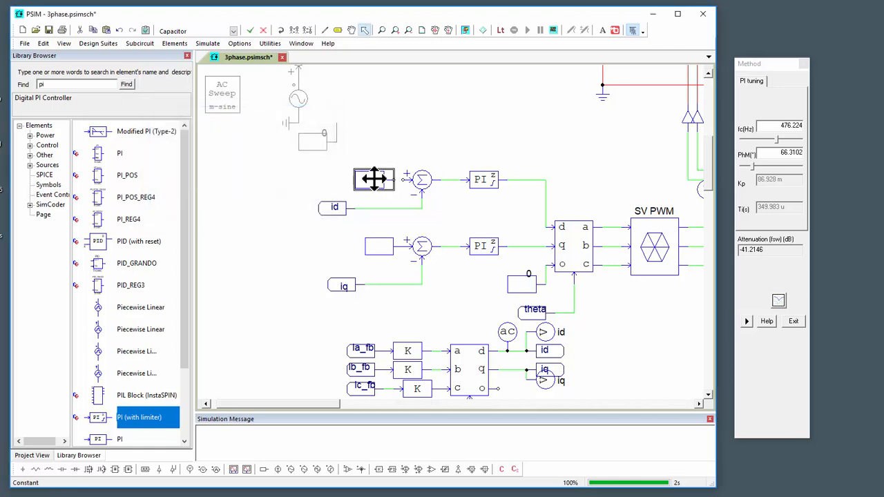
{"action": "double_click", "coordinate": [385, 180]}
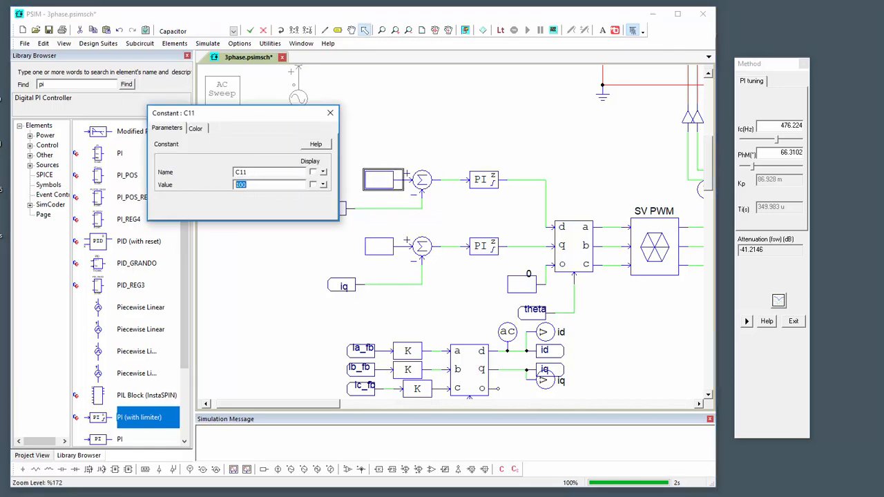
{"action": "type", "text": "0"}
{"action": "left_click", "coordinate": [330, 112]}
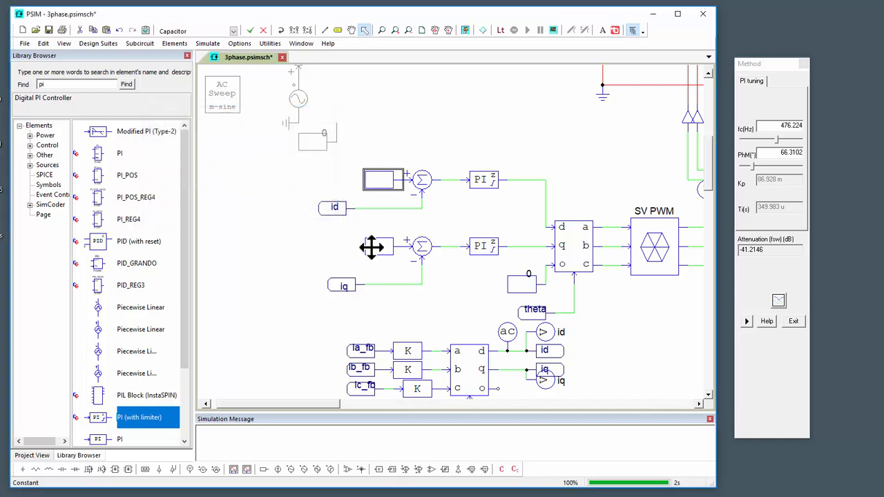
Move the q-axis reference constant farther from its summer and set its value to 1.
{"action": "left_click_drag", "start_coordinate": [369, 247], "coordinate": [316, 248]}
{"action": "double_click", "coordinate": [317, 248]}
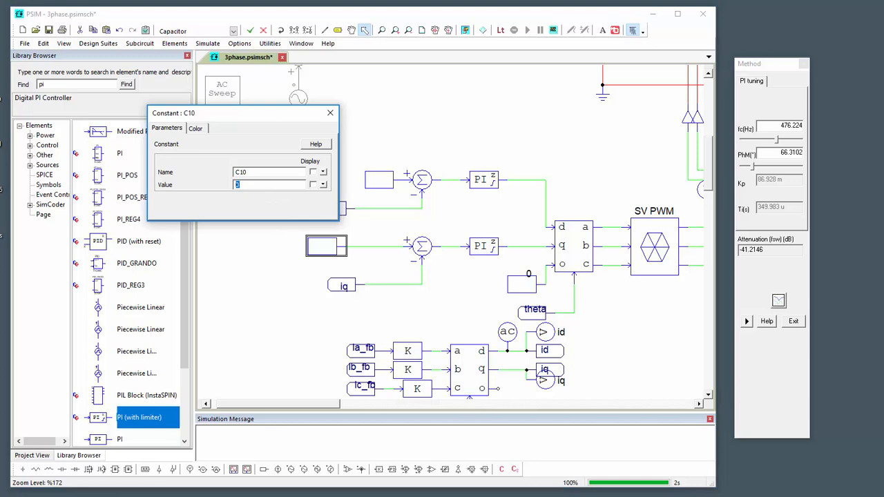
{"action": "type", "text": "1"}
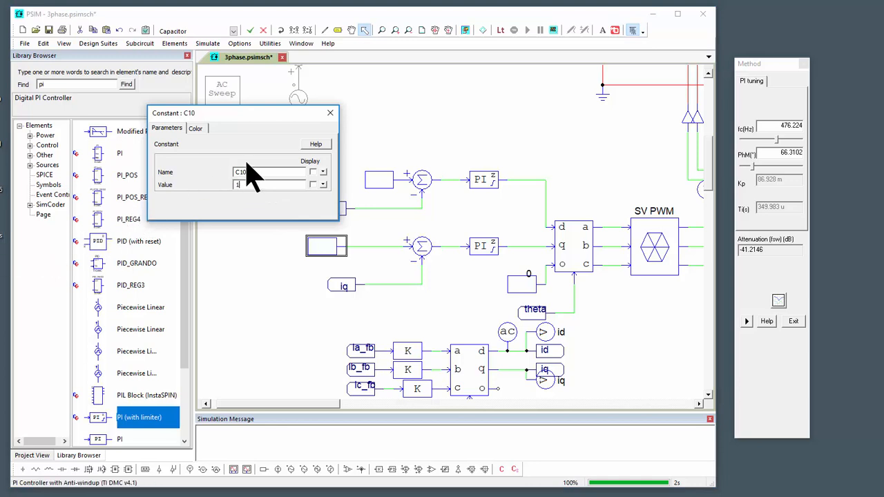
{"action": "left_click", "coordinate": [330, 112]}
Run the simulation and plot the id and iq curves in Simview.
{"action": "scroll", "coordinate": [494, 222], "scroll_direction": "down", "scroll_amount": 2}
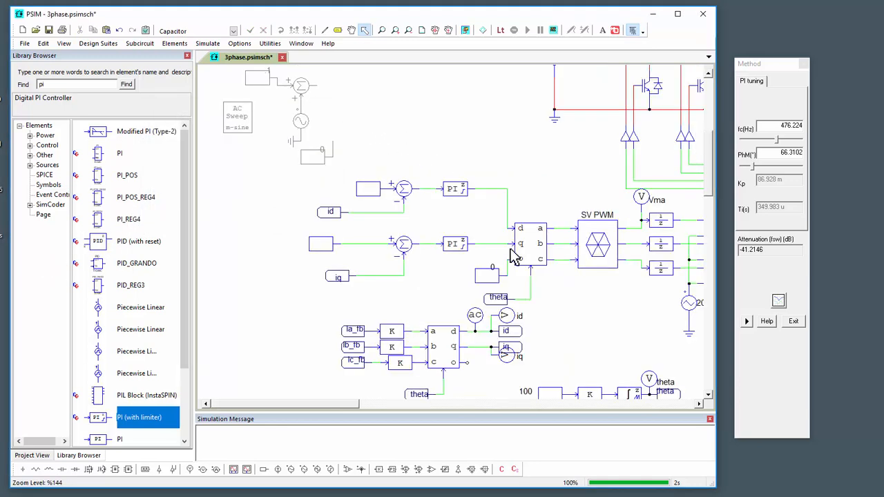
{"action": "left_click_drag", "start_coordinate": [530, 297], "coordinate": [490, 264]}
{"action": "scroll", "coordinate": [489, 263], "scroll_direction": "down", "scroll_amount": 1}
{"action": "left_click_drag", "start_coordinate": [440, 131], "coordinate": [444, 185]}
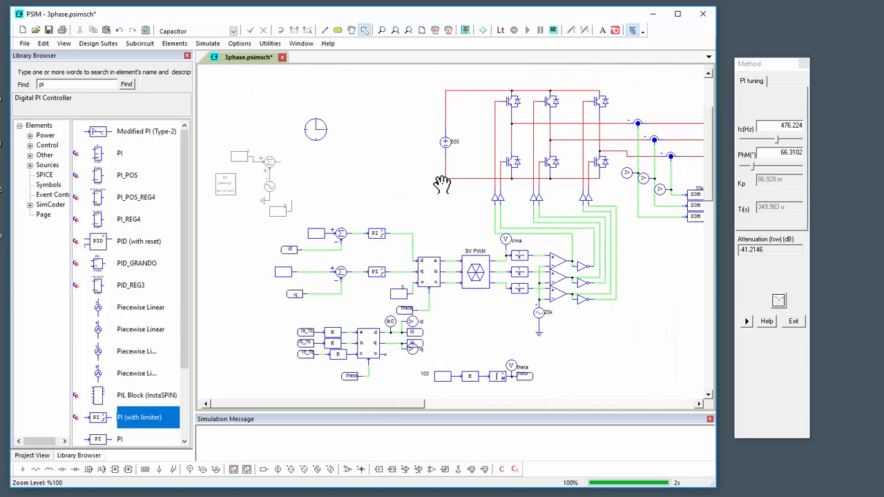
{"action": "left_click", "coordinate": [466, 30]}
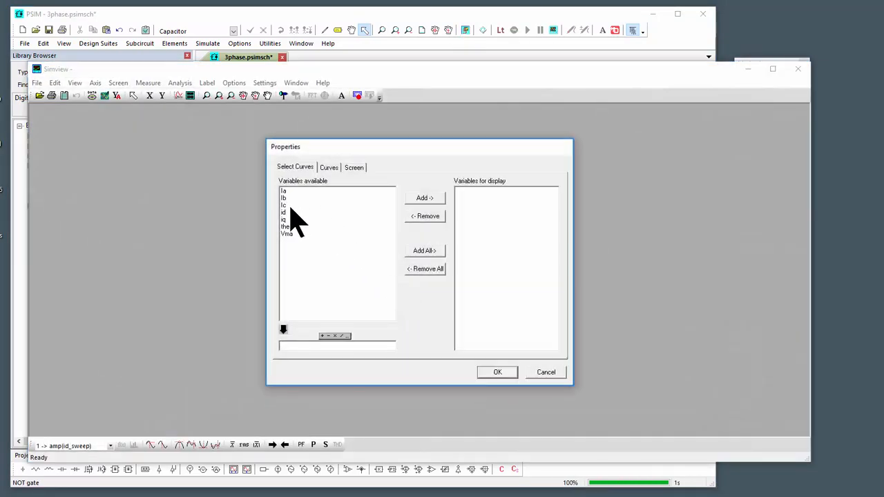
{"action": "left_click", "coordinate": [286, 206]}
{"action": "left_click", "coordinate": [286, 220], "text": "shift"}
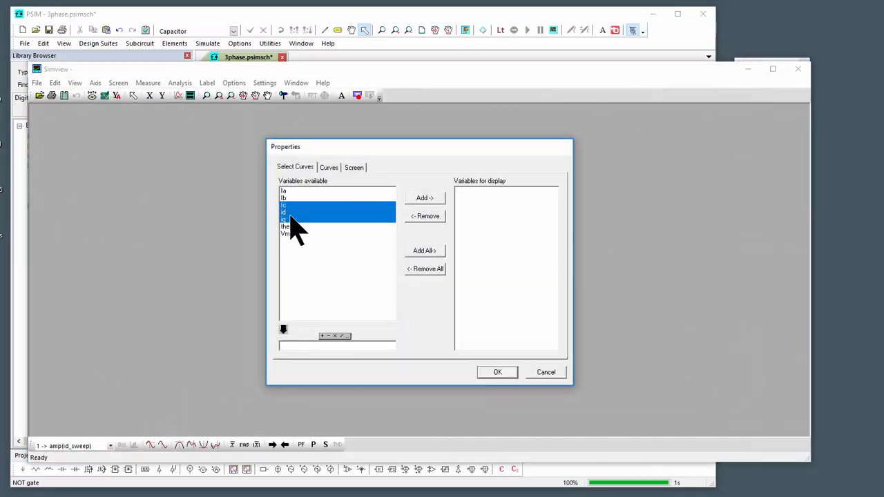
{"action": "left_click_drag", "start_coordinate": [286, 212], "coordinate": [286, 220]}
{"action": "left_click", "coordinate": [424, 197]}
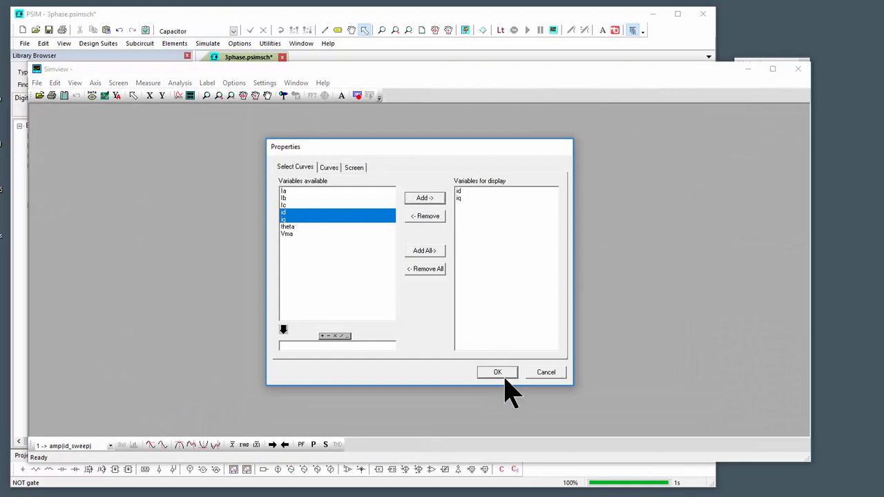
{"action": "left_click", "coordinate": [497, 373]}
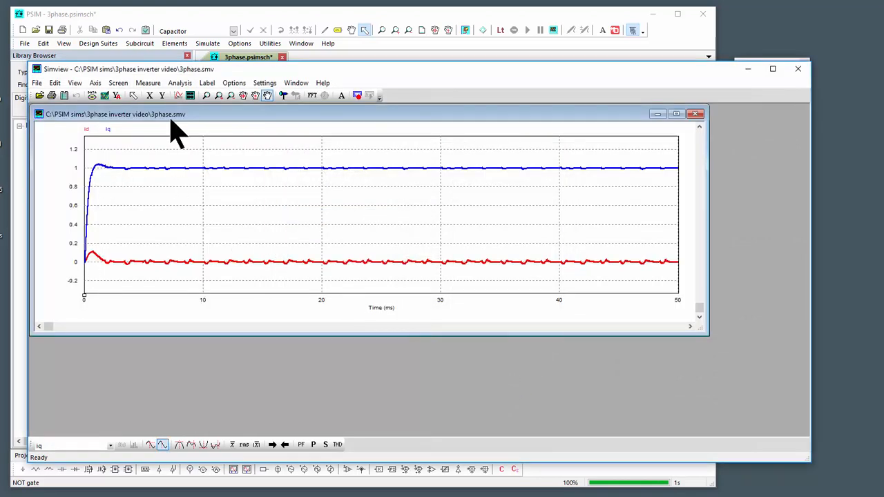
Add a second plot screen with Ia, Ib and Ic below the dq currents and maximize the plot window.
{"action": "left_click", "coordinate": [188, 95]}
{"action": "left_click", "coordinate": [290, 191]}
{"action": "left_click", "coordinate": [294, 201], "text": "shift"}
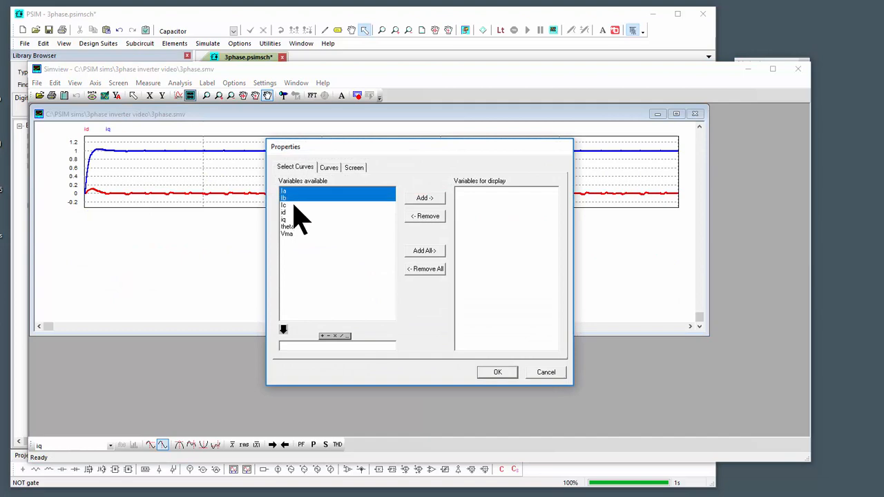
{"action": "left_click", "coordinate": [295, 206], "text": "shift"}
{"action": "left_click", "coordinate": [424, 198]}
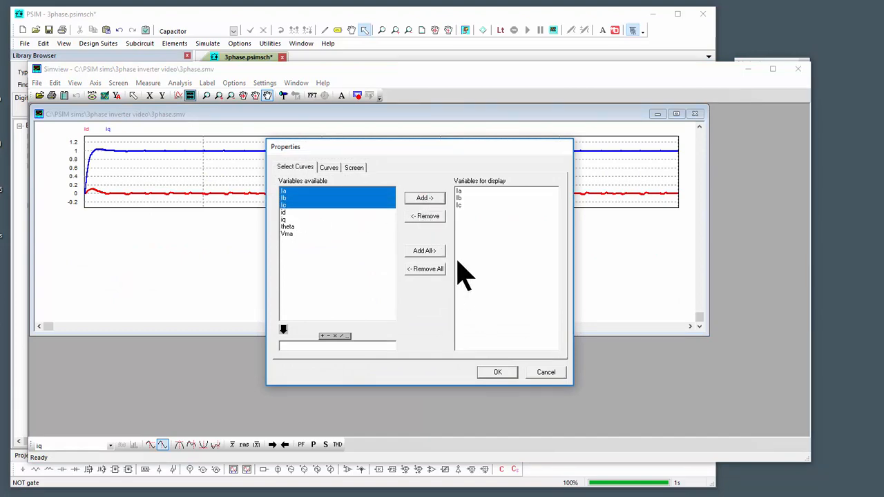
{"action": "left_click", "coordinate": [494, 373]}
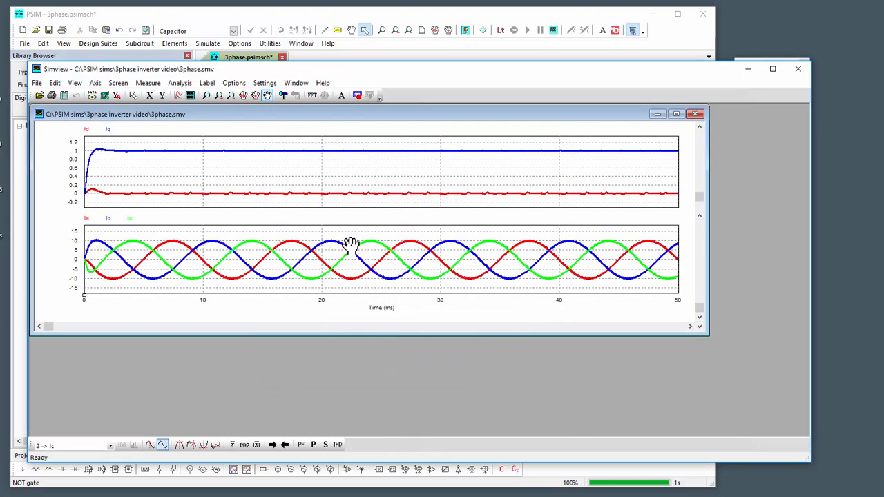
{"action": "double_click", "coordinate": [510, 115]}
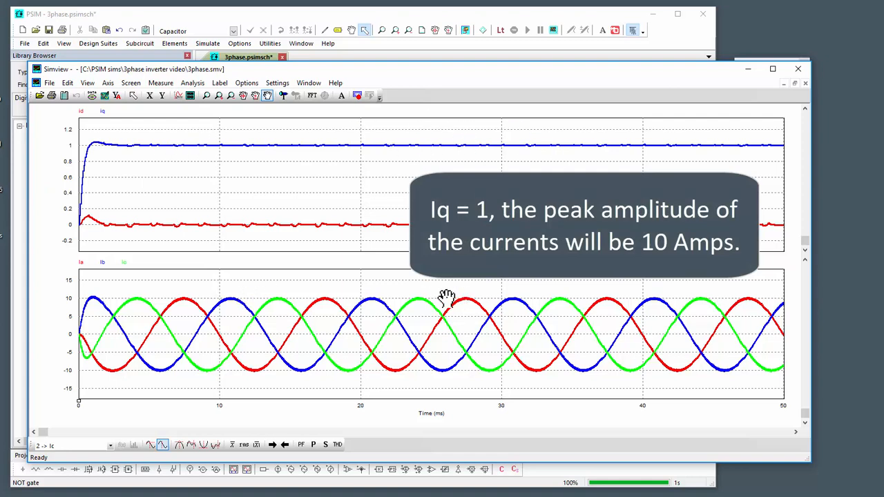
Return to the PSIM schematic and move the id label feeding the d-axis summer farther away from it.
{"action": "left_click", "coordinate": [368, 29]}
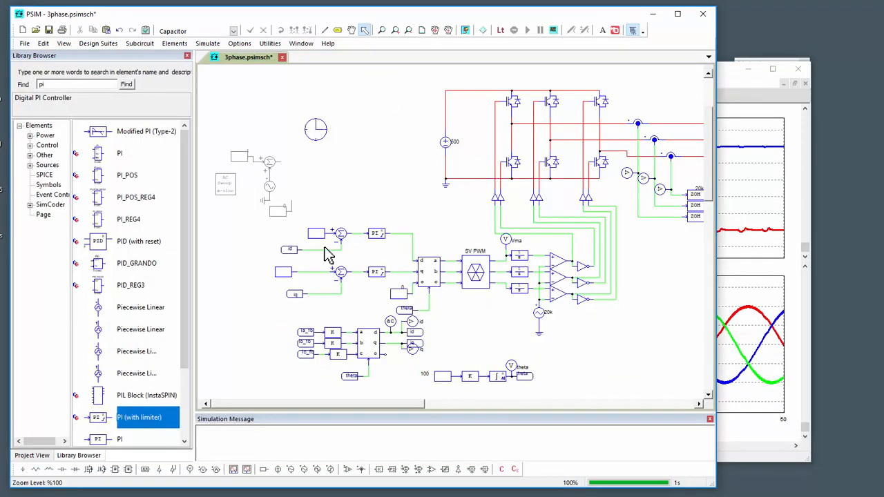
{"action": "scroll", "coordinate": [252, 240], "scroll_direction": "up", "scroll_amount": 3}
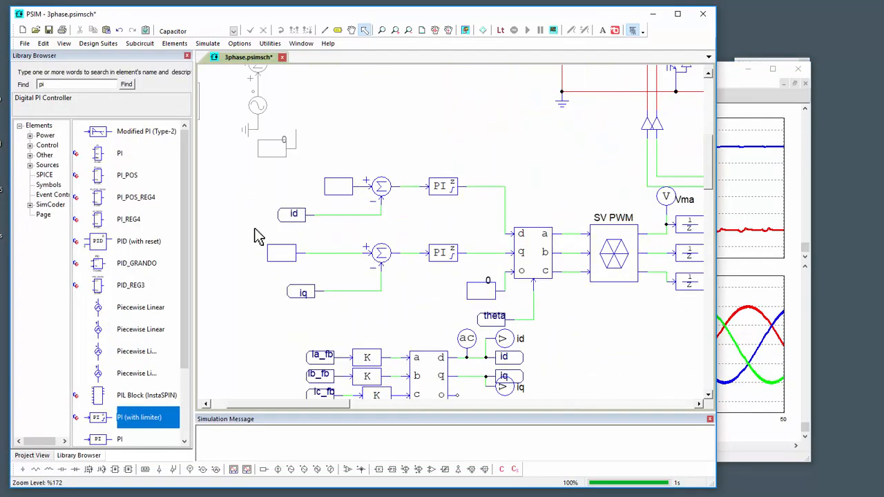
{"action": "left_click_drag", "start_coordinate": [285, 220], "coordinate": [209, 220]}
{"action": "left_click_drag", "start_coordinate": [241, 282], "coordinate": [392, 290]}
{"action": "left_click_drag", "start_coordinate": [282, 221], "coordinate": [255, 226]}
Insert a summer with two positive inputs in the feedback line between the id label and the d-axis summer.
{"action": "left_click", "coordinate": [459, 496]}
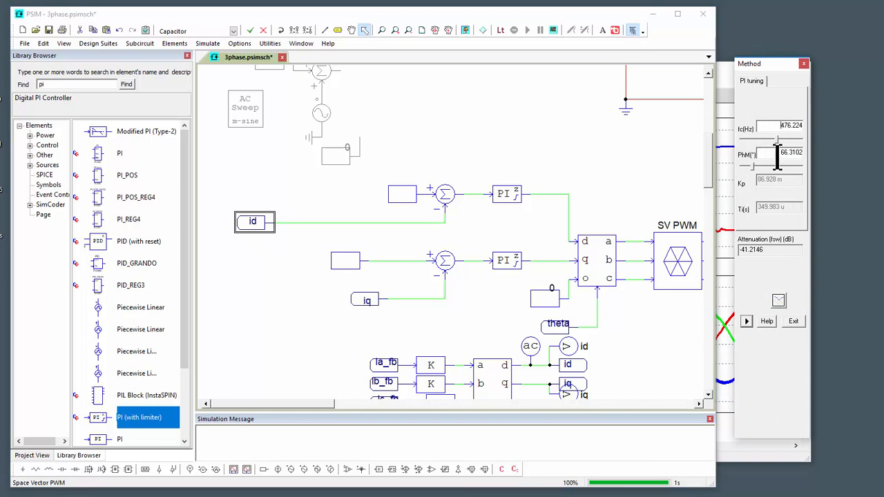
{"action": "left_click", "coordinate": [261, 309]}
{"action": "left_click_drag", "start_coordinate": [261, 296], "coordinate": [279, 332]}
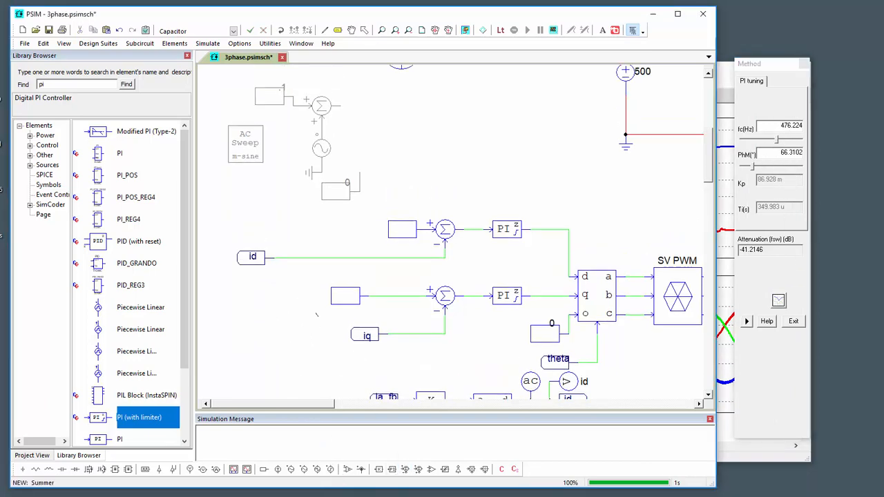
{"action": "left_click", "coordinate": [416, 468]}
{"action": "left_click", "coordinate": [312, 258]}
Search the library for "ac" and place an AC Sweep Probe (loop) above the new summer in the id line.
{"action": "double_click", "coordinate": [60, 84]}
{"action": "type", "text": "ac"}
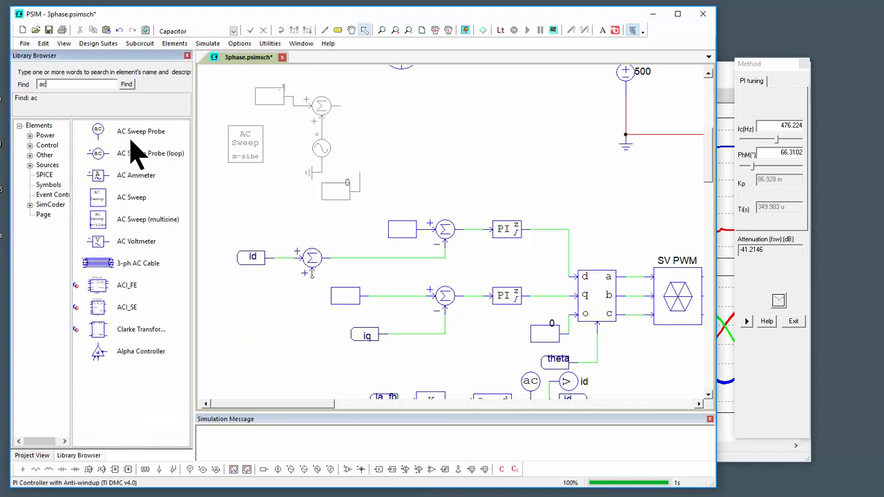
{"action": "left_click", "coordinate": [142, 153]}
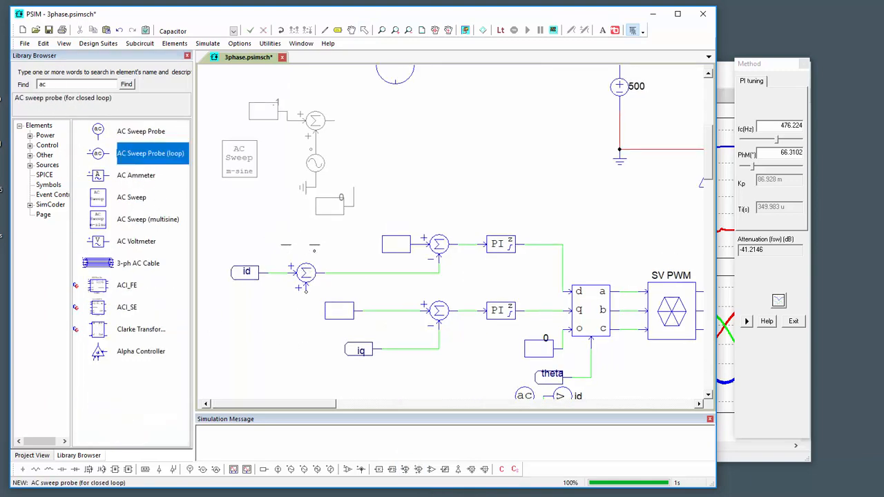
{"action": "left_click", "coordinate": [306, 243]}
Copy the disabled sine source and attach the copy to the lower input of the new id-line summer.
{"action": "left_click", "coordinate": [315, 169]}
{"action": "key", "text": "ctrl+c"}
{"action": "key", "text": "ctrl+v"}
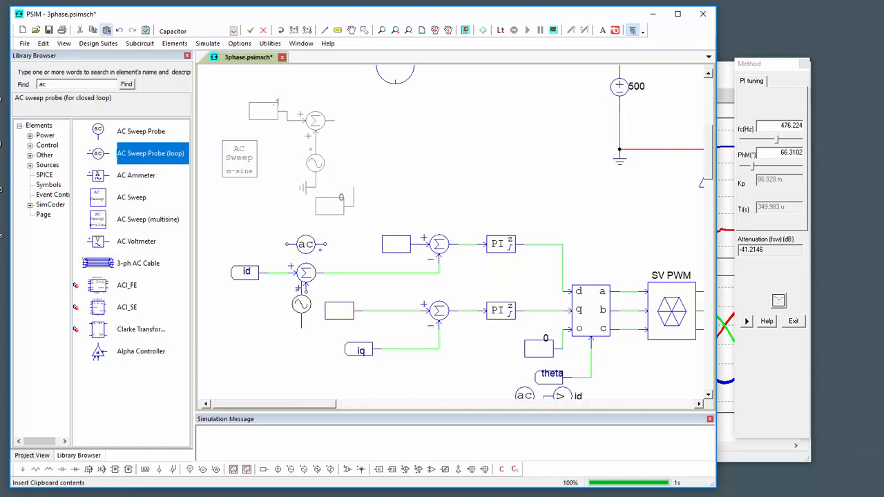
{"action": "left_click", "coordinate": [306, 324]}
{"action": "left_click_drag", "start_coordinate": [306, 327], "coordinate": [306, 320]}
{"action": "left_click", "coordinate": [306, 320]}
Copy the disabled multisine AC Sweep block and place the copy beside the new sine source.
{"action": "left_click", "coordinate": [225, 155]}
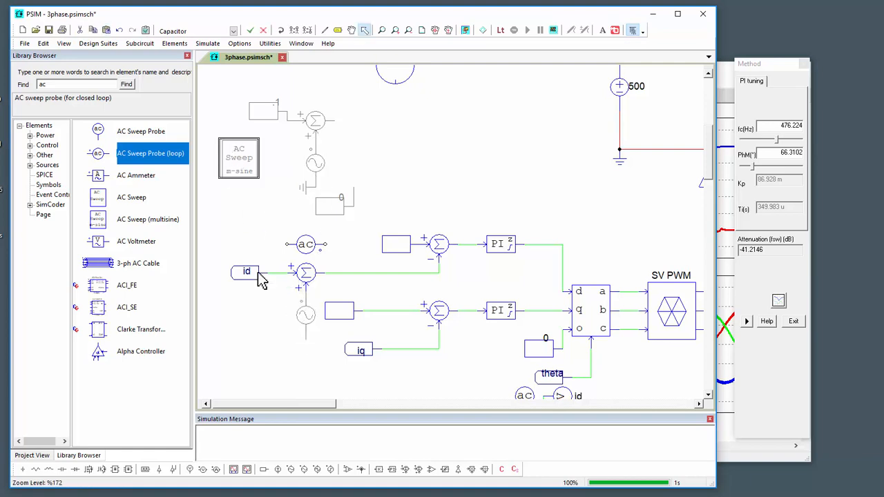
{"action": "key", "text": "ctrl+c"}
{"action": "key", "text": "ctrl+v"}
{"action": "left_click", "coordinate": [259, 311]}
Ground the lower end of the copied sine source and enable it together with the copied AC Sweep block.
{"action": "left_click", "coordinate": [271, 392]}
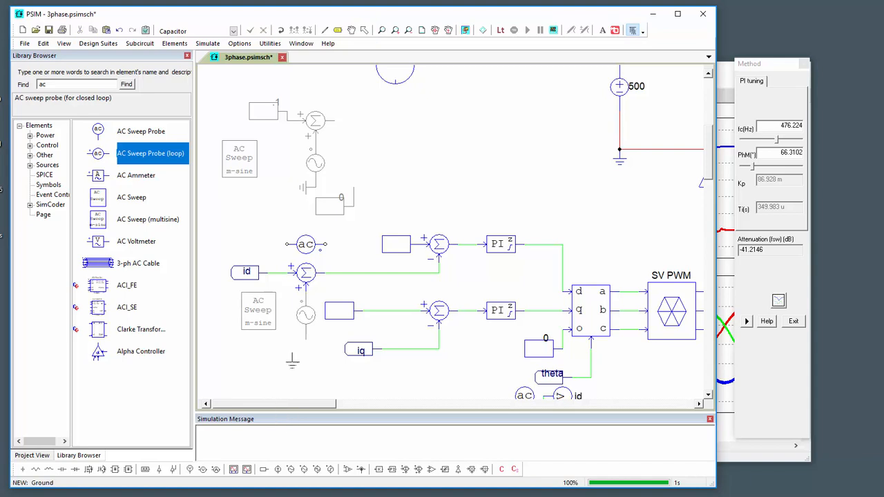
{"action": "left_click", "coordinate": [306, 347]}
{"action": "left_click_drag", "start_coordinate": [290, 337], "coordinate": [334, 392]}
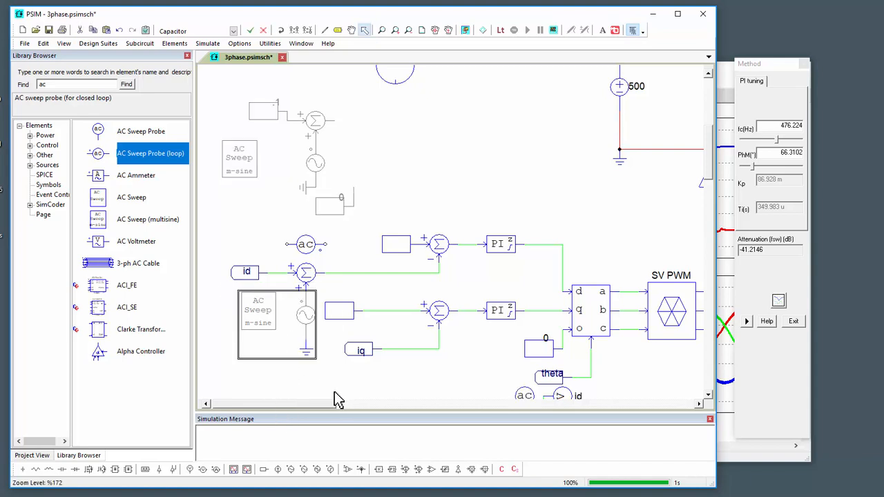
{"action": "left_click", "coordinate": [339, 402]}
Wire the AC Sweep Probe (loop) across the new id-line summer, between its id input and its output.
{"action": "left_click", "coordinate": [304, 244]}
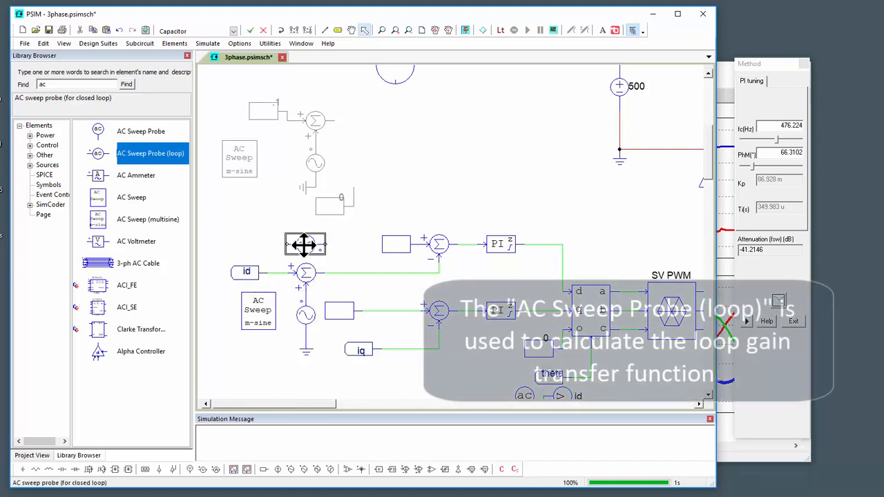
{"action": "key", "text": "w"}
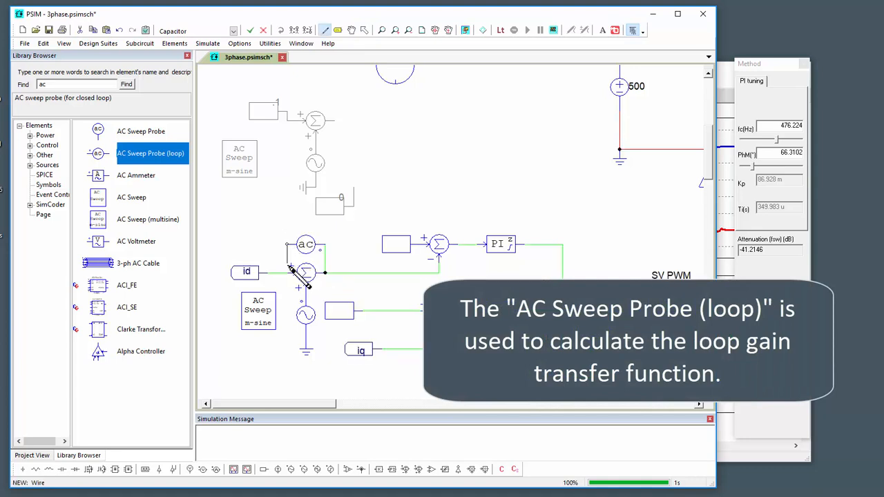
{"action": "left_click_drag", "start_coordinate": [288, 269], "coordinate": [288, 273]}
{"action": "key", "text": "Escape"}
{"action": "left_click_drag", "start_coordinate": [449, 359], "coordinate": [453, 247]}
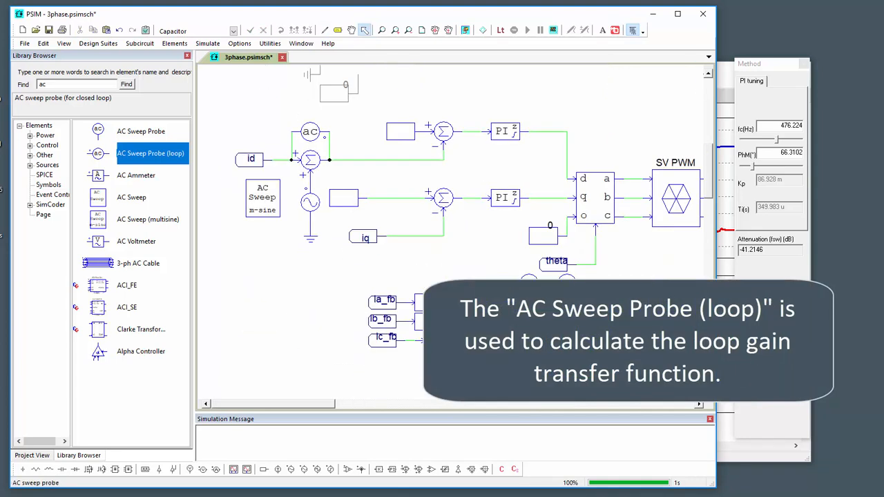
{"action": "scroll", "coordinate": [455, 273], "scroll_direction": "up", "scroll_amount": 2}
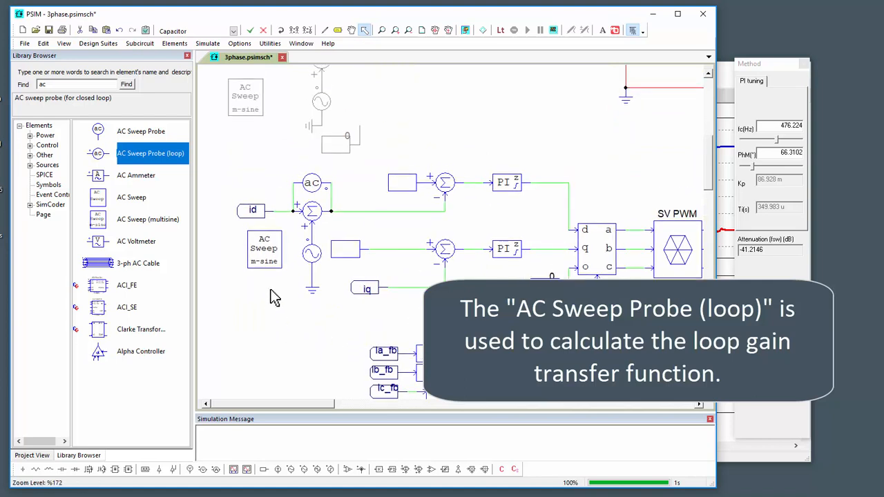
Set the new AC Sweep block's source name to vsin2 and check that it matches the copied sine source's name.
{"action": "double_click", "coordinate": [260, 264]}
{"action": "left_click", "coordinate": [257, 236]}
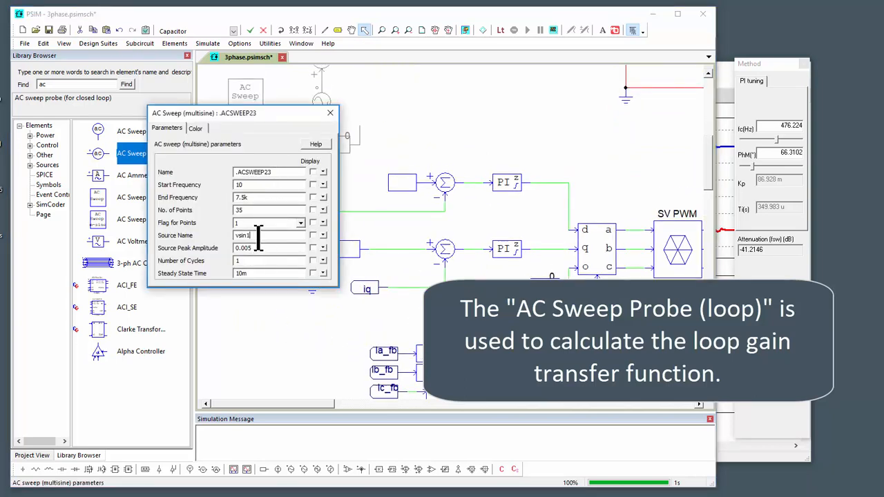
{"action": "type", "text": "2"}
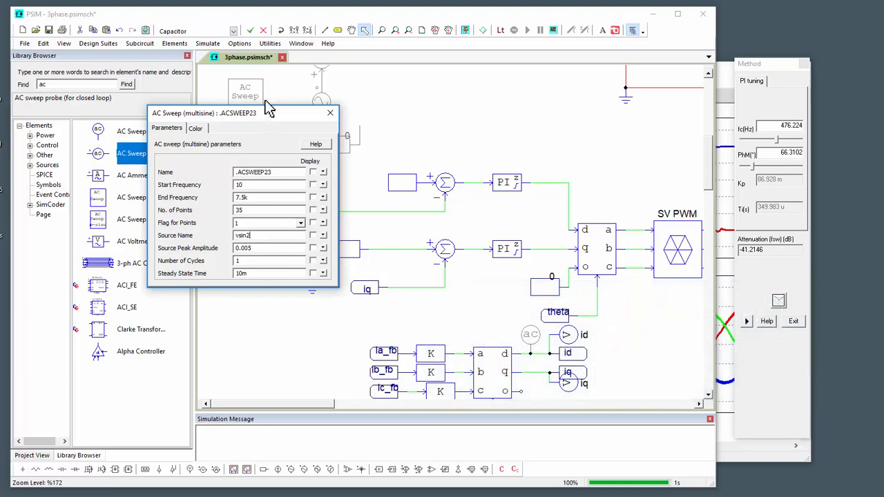
{"action": "left_click_drag", "start_coordinate": [284, 112], "coordinate": [467, 83]}
{"action": "double_click", "coordinate": [310, 252]}
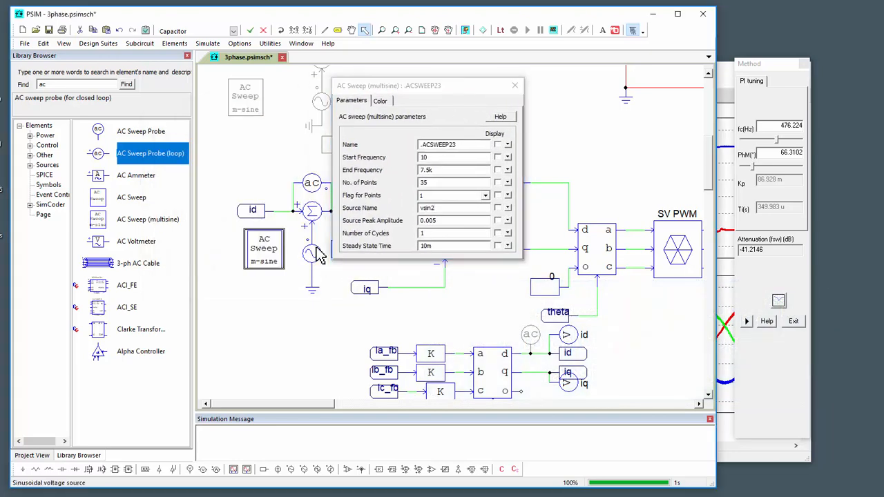
{"action": "left_click", "coordinate": [514, 84]}
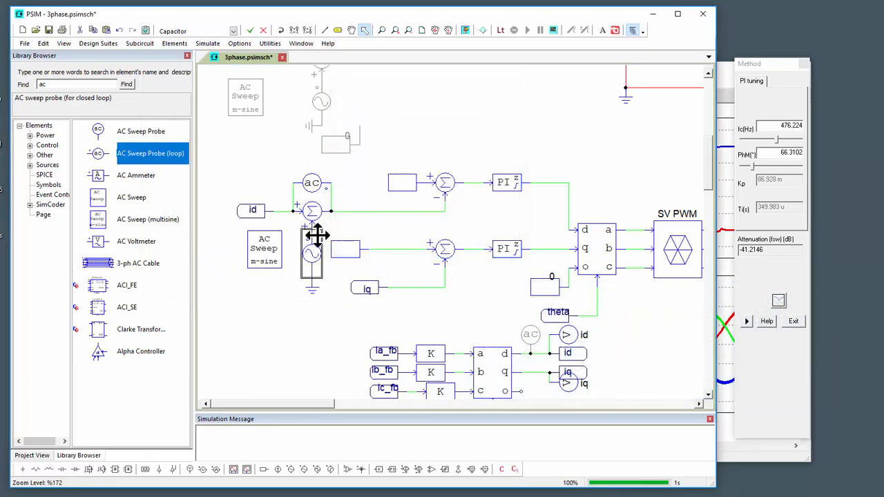
{"action": "double_click", "coordinate": [257, 250]}
{"action": "double_click", "coordinate": [312, 257]}
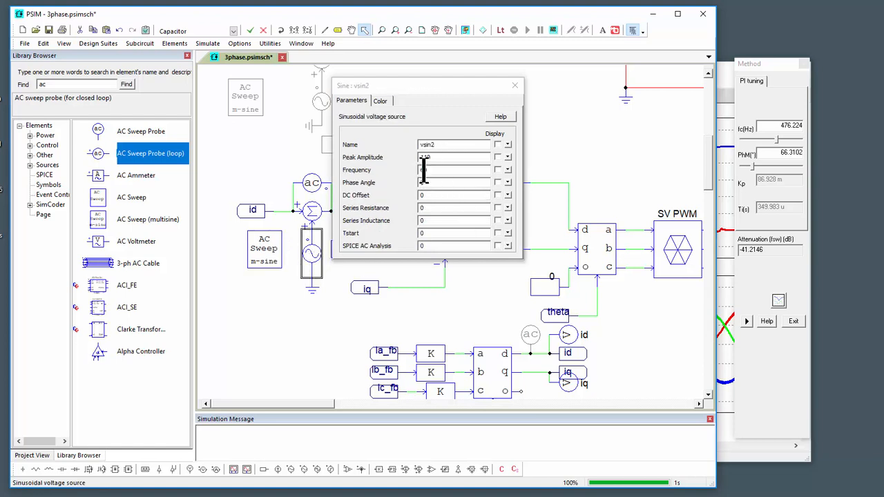
{"action": "left_click", "coordinate": [515, 85]}
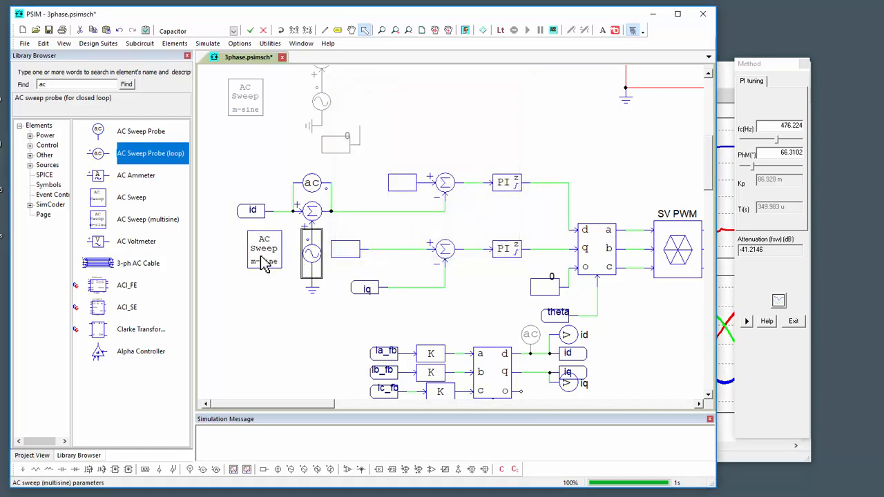
Check the simulated id and iq levels, set the new AC Sweep block's source peak amplitude to 0.1, and run the simulation.
{"action": "double_click", "coordinate": [266, 254]}
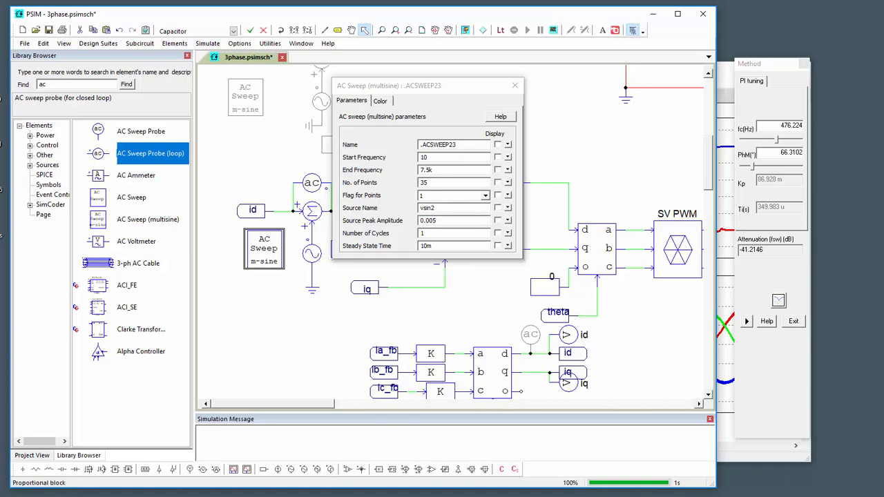
{"action": "key", "text": "alt+Tab"}
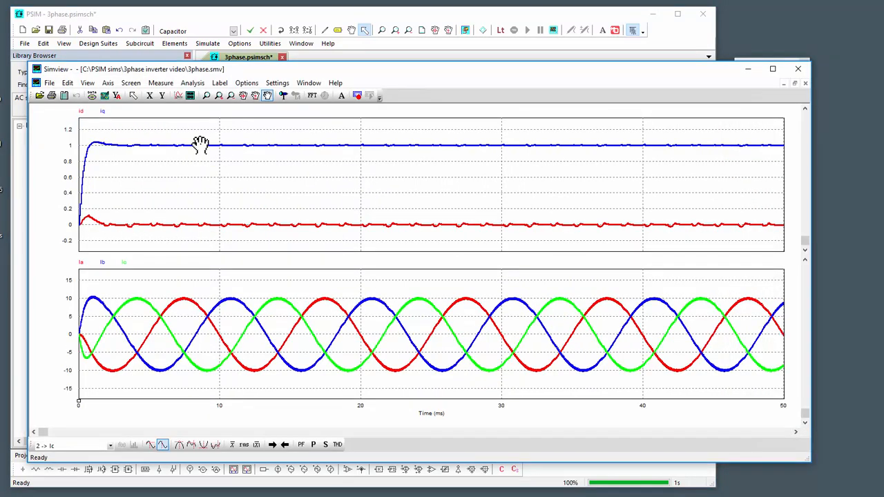
{"action": "left_click", "coordinate": [260, 15]}
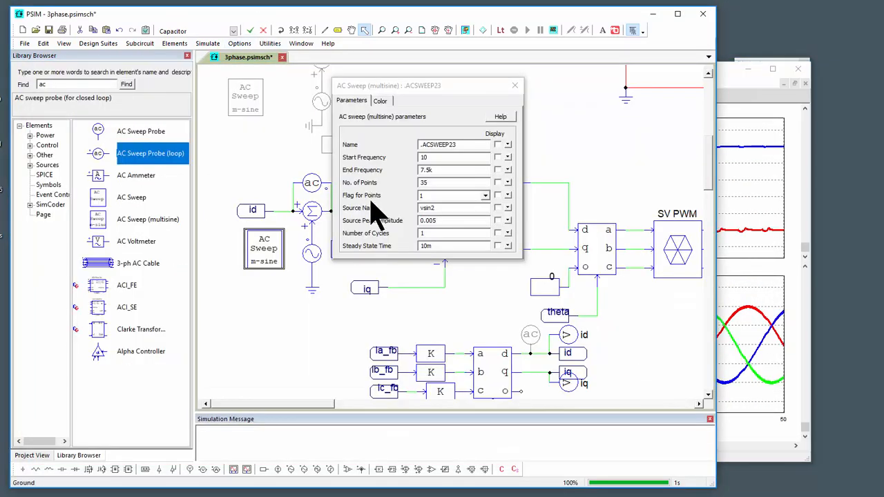
{"action": "left_click", "coordinate": [445, 218]}
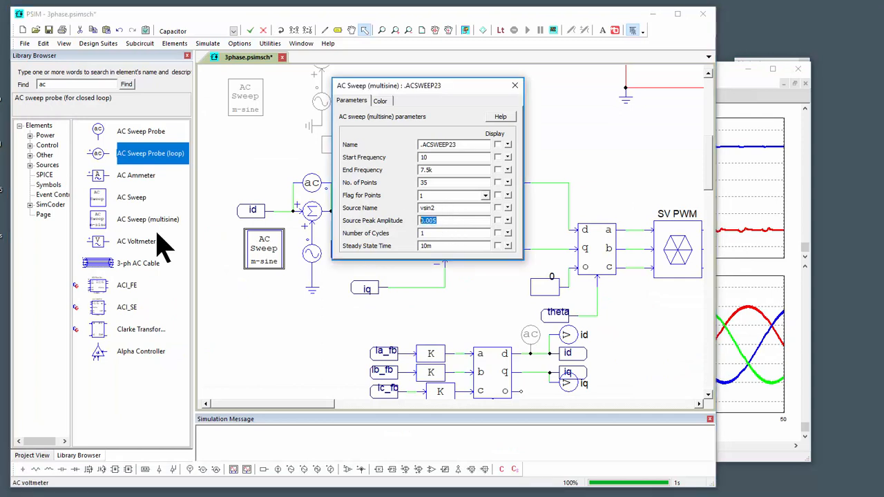
{"action": "type", "text": ".1"}
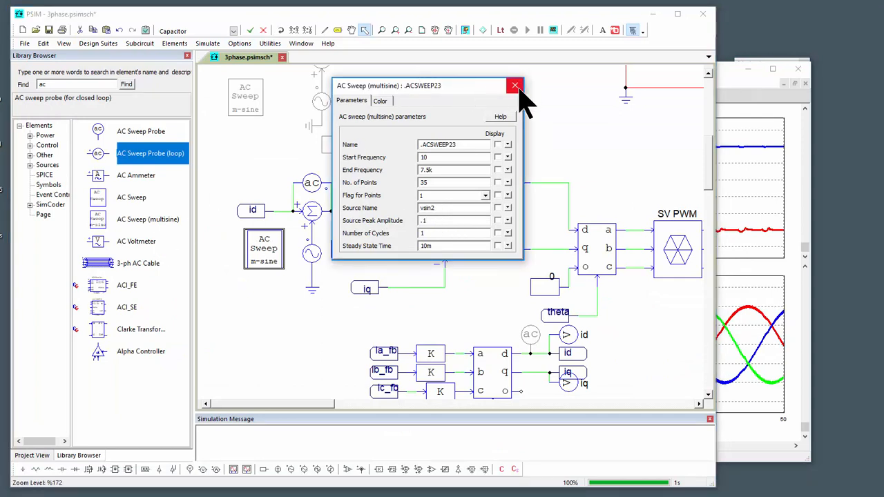
{"action": "left_click", "coordinate": [514, 86]}
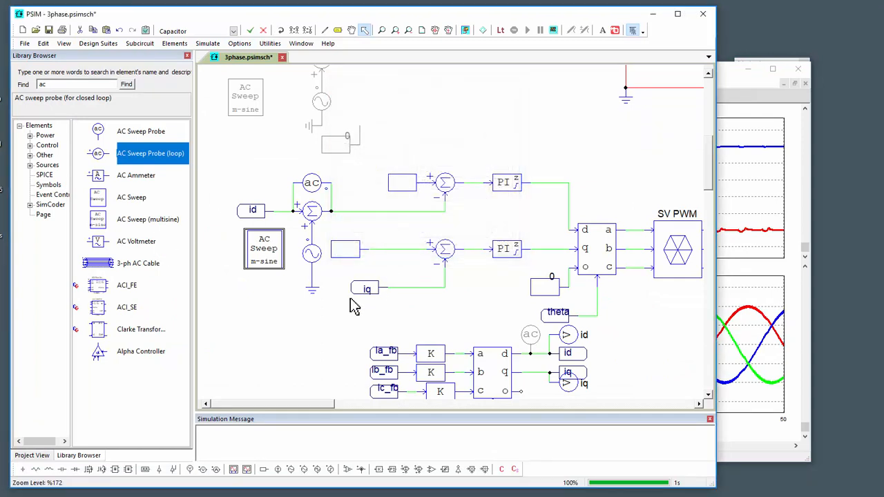
{"action": "left_click", "coordinate": [465, 29]}
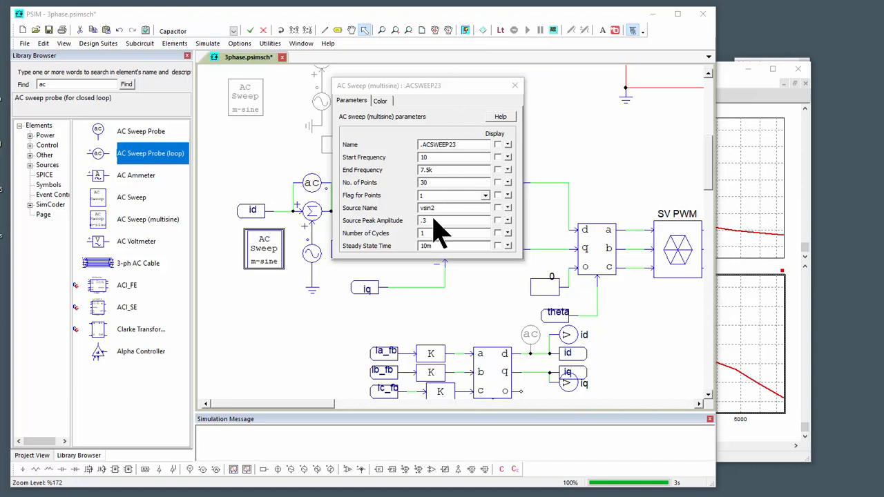
Run the AC sweep with 30 points and 0.3 amplitude, and measure the loop gain and phase around the 0 dB crossing.
{"action": "left_click", "coordinate": [465, 31]}
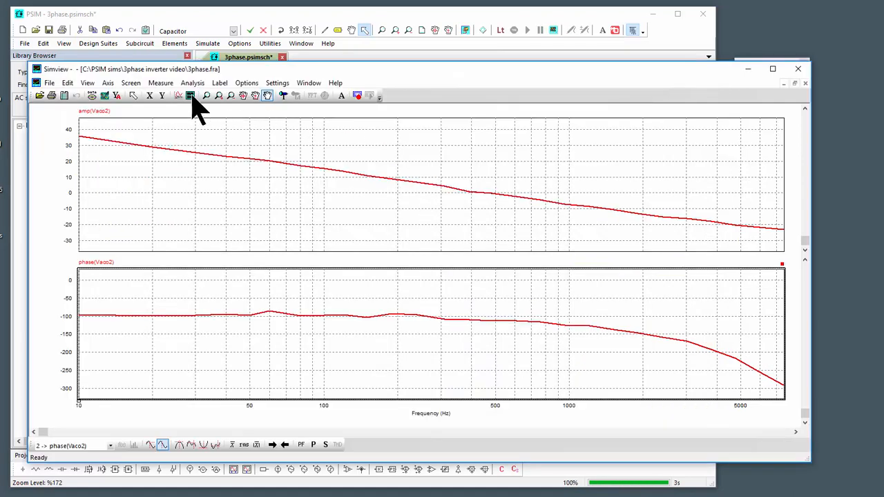
{"action": "left_click", "coordinate": [192, 83]}
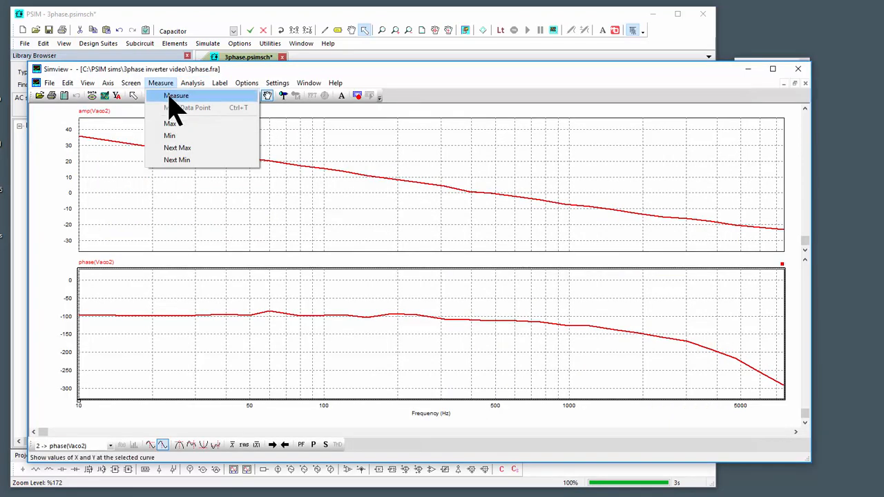
{"action": "left_click", "coordinate": [169, 97]}
{"action": "left_click", "coordinate": [471, 225]}
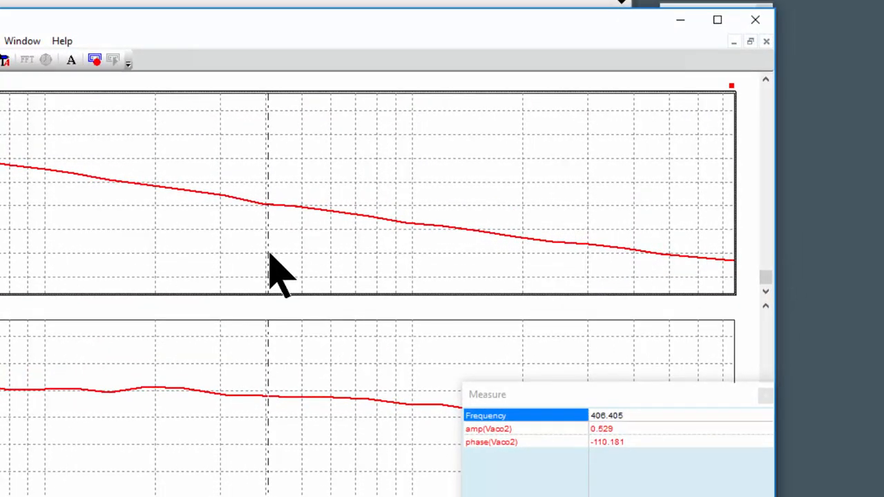
{"action": "left_click_drag", "start_coordinate": [268, 253], "coordinate": [275, 257]}
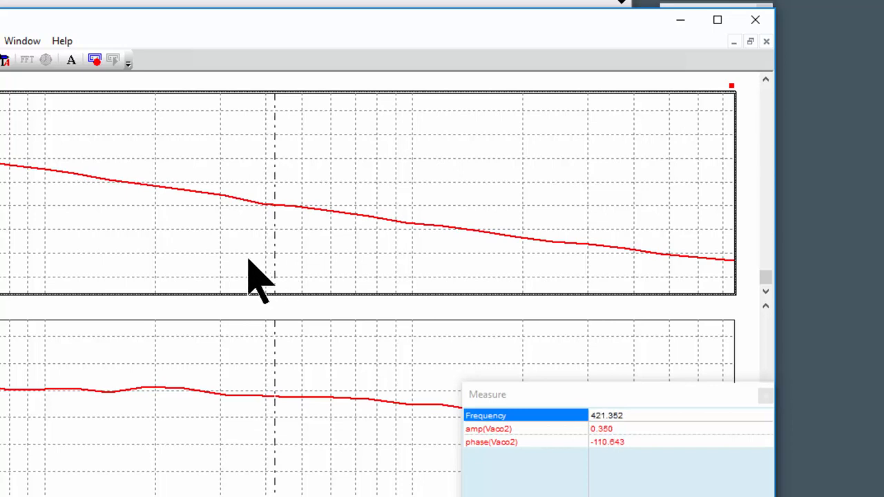
Show SmartCtrl's PI tuning values beside the swept plot and move the measurement cursor closer to the 0 dB crossing.
{"action": "left_click", "coordinate": [457, 496]}
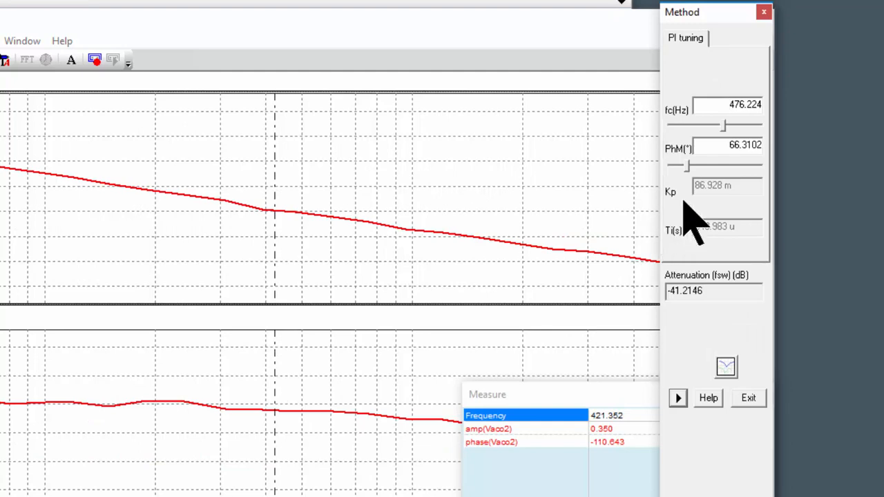
{"action": "left_click_drag", "start_coordinate": [725, 10], "coordinate": [837, 17]}
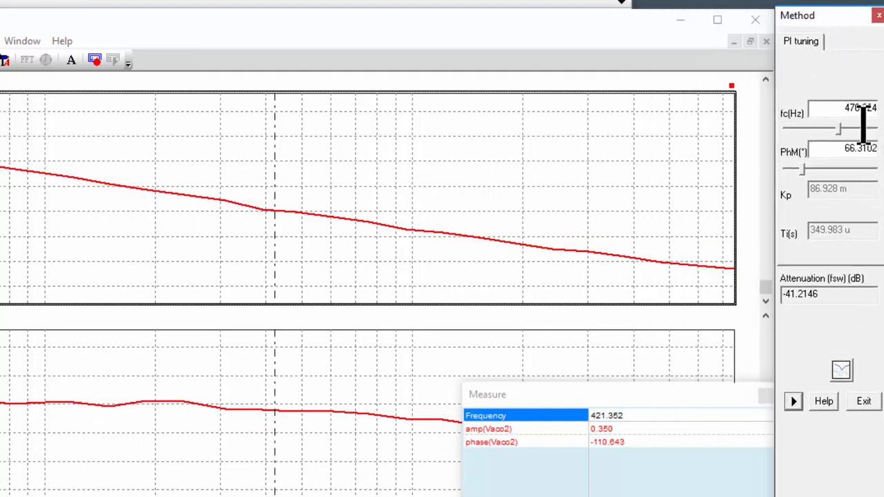
{"action": "mouse_move", "coordinate": [271, 219]}
{"action": "left_mouse_down"}
{"action": "mouse_move", "coordinate": [291, 213]}
{"action": "mouse_move", "coordinate": [284, 212]}
{"action": "left_mouse_up"}
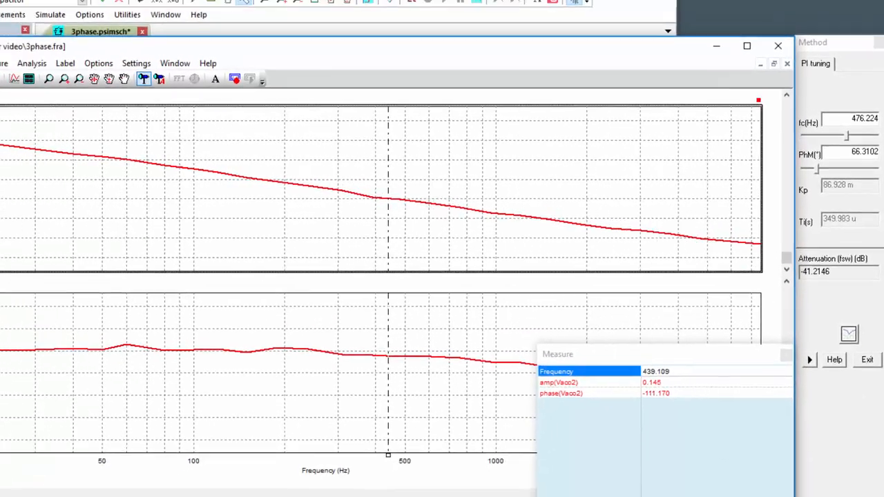
Compare the swept loop gain side by side with SmartCtrl's Bode plots, then close the measurement and the AC Sweep parameters.
{"action": "left_click_drag", "start_coordinate": [810, 461], "coordinate": [321, 401]}
{"action": "left_click_drag", "start_coordinate": [883, 104], "coordinate": [727, 21]}
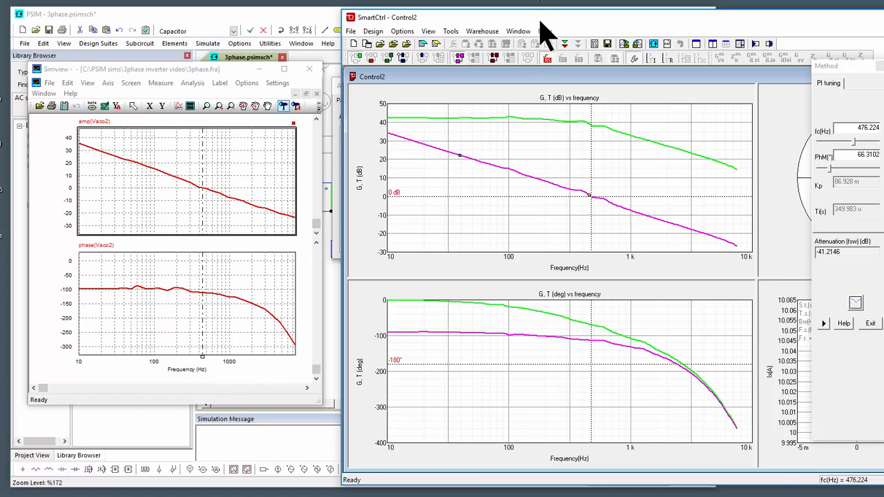
{"action": "left_click_drag", "start_coordinate": [540, 21], "coordinate": [883, 71]}
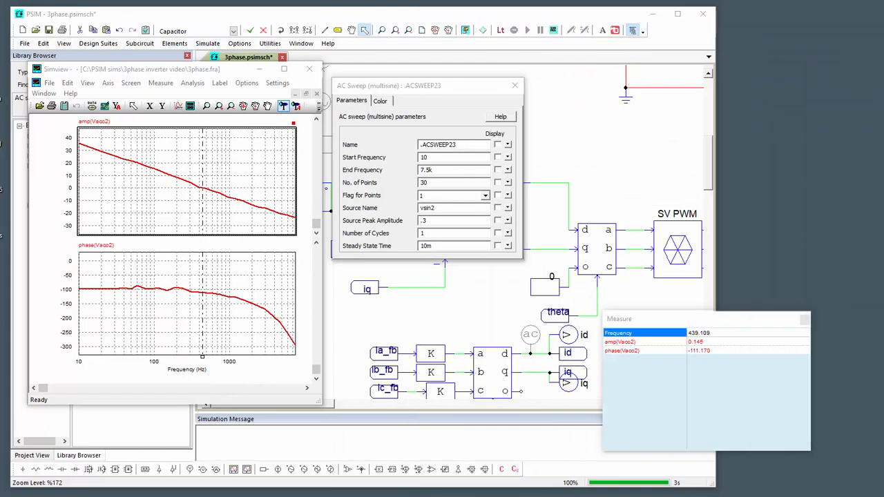
{"action": "left_click", "coordinate": [804, 319]}
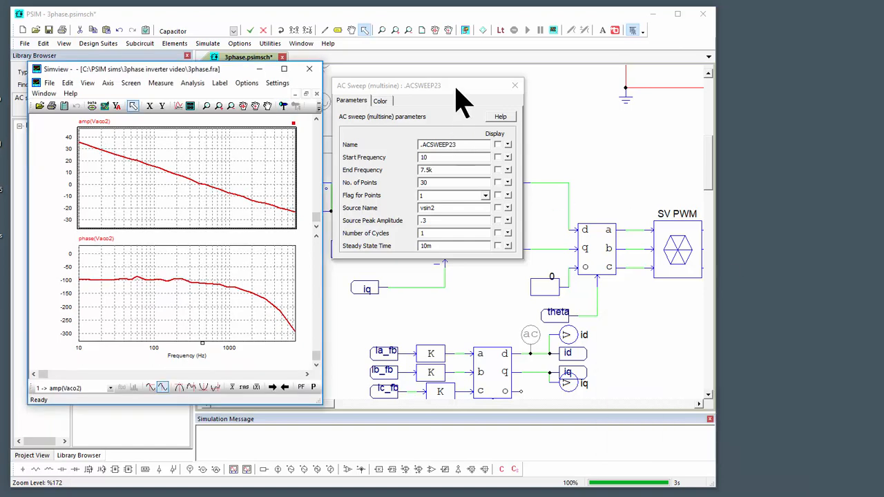
{"action": "left_click", "coordinate": [515, 86]}
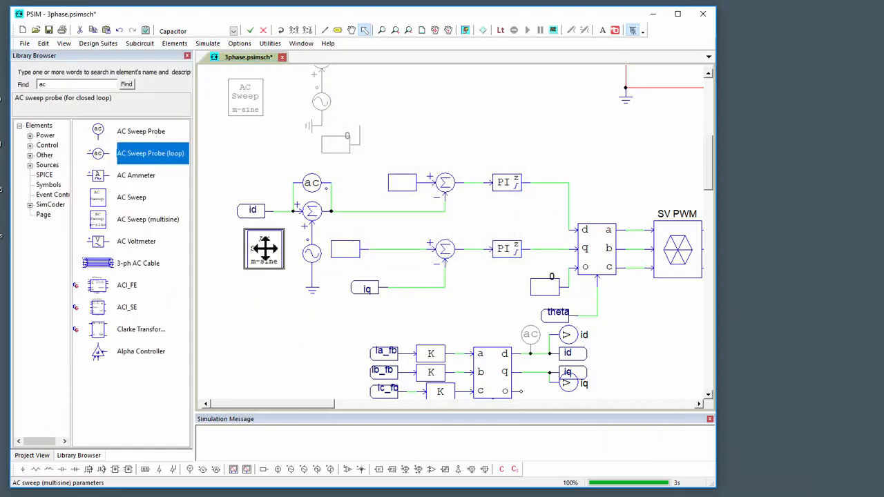
Review the parameters of the square-wave source that feeds the iq reference.
{"action": "double_click", "coordinate": [311, 260]}
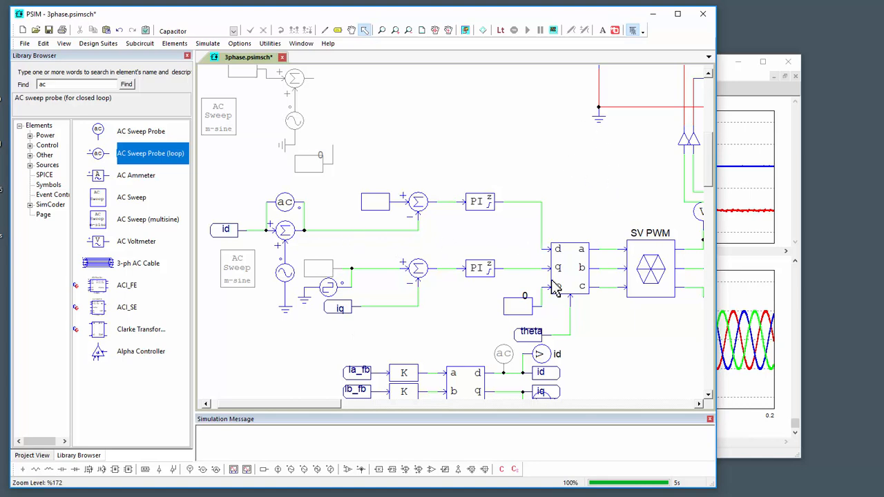
{"action": "double_click", "coordinate": [326, 291]}
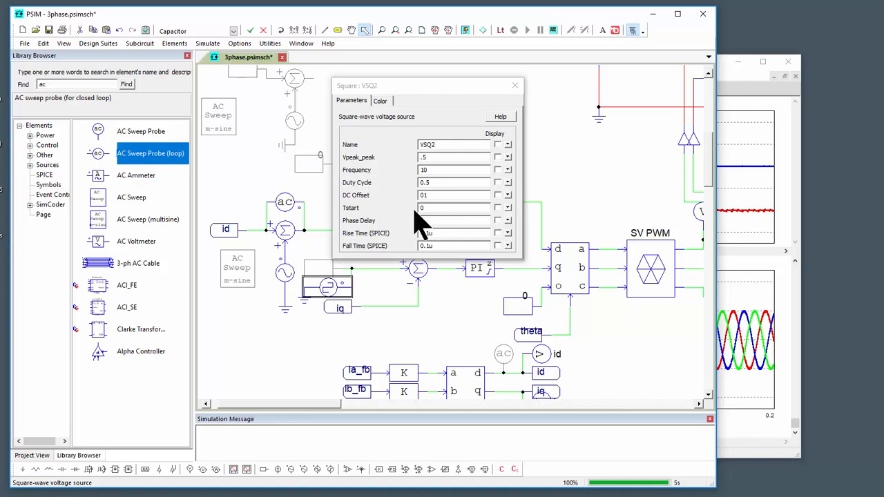
{"action": "left_click", "coordinate": [515, 86]}
Run the transient simulation with the square-wave iq reference, and view the Vma probe's runtime graph and the current response.
{"action": "left_click", "coordinate": [526, 98]}
{"action": "scroll", "coordinate": [526, 99], "scroll_direction": "down", "scroll_amount": 1}
{"action": "scroll", "coordinate": [526, 106], "scroll_direction": "down", "scroll_amount": 3}
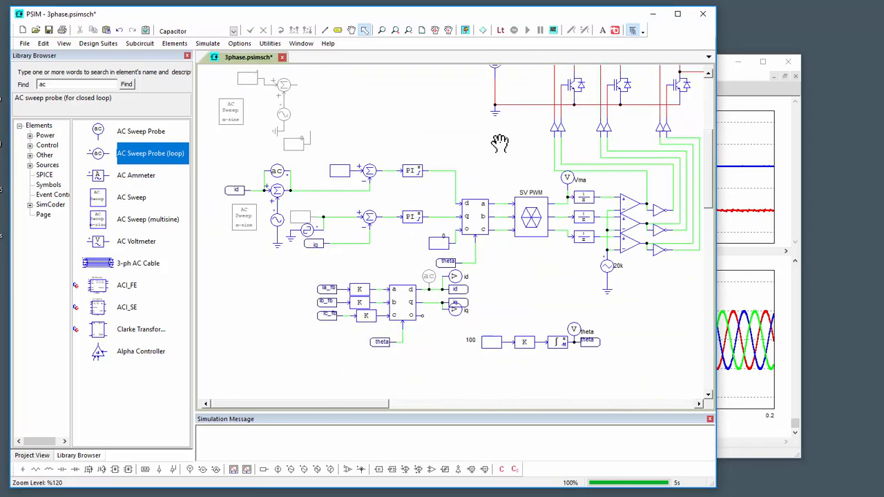
{"action": "scroll", "coordinate": [377, 183], "scroll_direction": "up", "scroll_amount": 1}
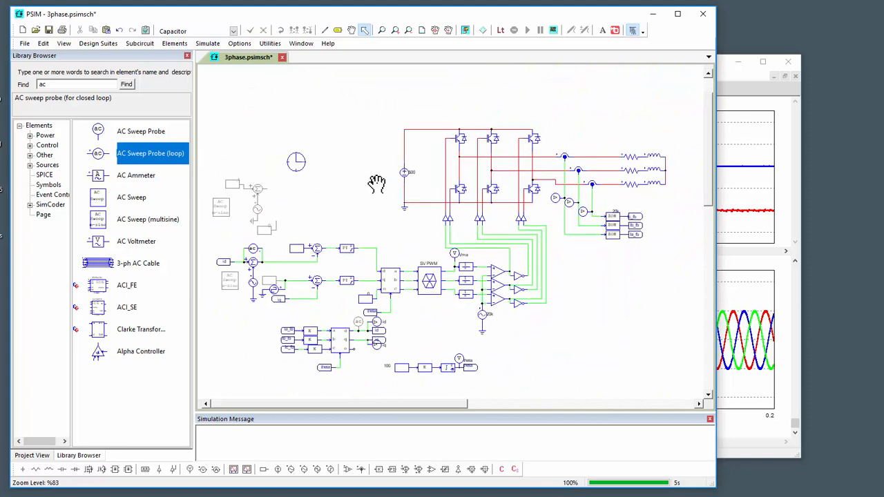
{"action": "left_click", "coordinate": [465, 29]}
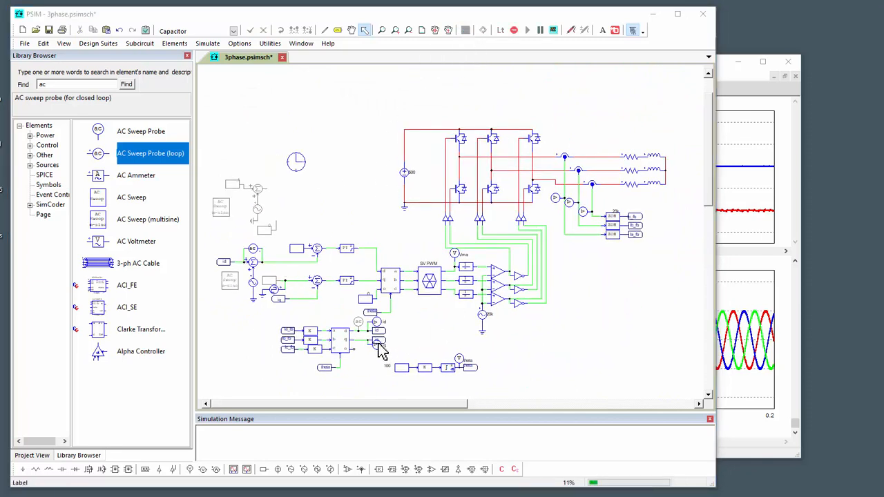
{"action": "right_click", "coordinate": [455, 258]}
{"action": "left_click", "coordinate": [483, 361]}
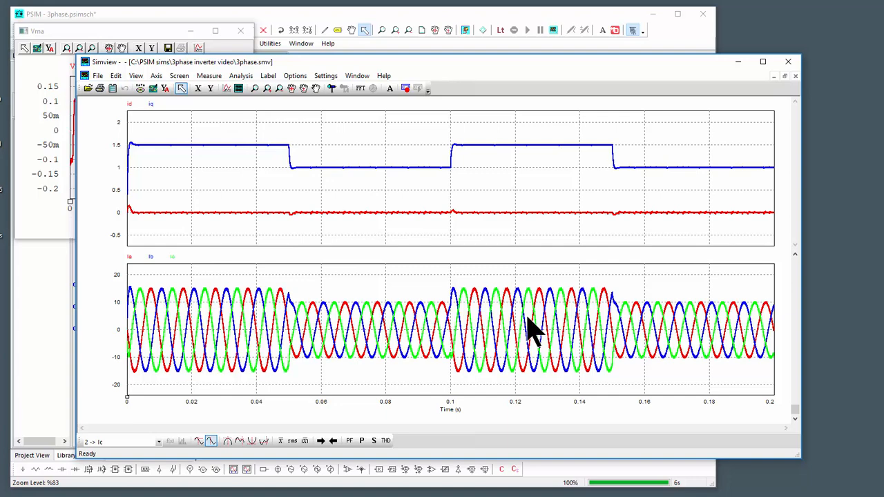
{"action": "left_click", "coordinate": [240, 30]}
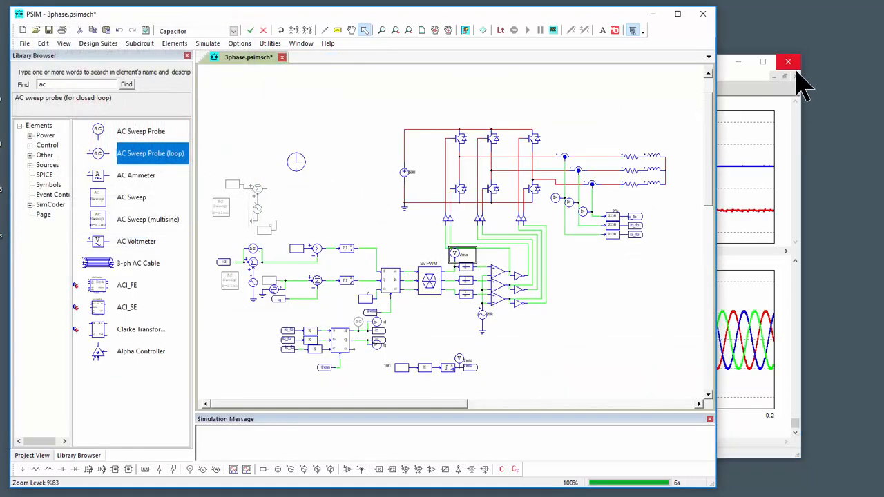
Place a three-phase sine voltage source in the free area beyond the inverter's RL load.
{"action": "left_click_drag", "start_coordinate": [644, 294], "coordinate": [454, 297]}
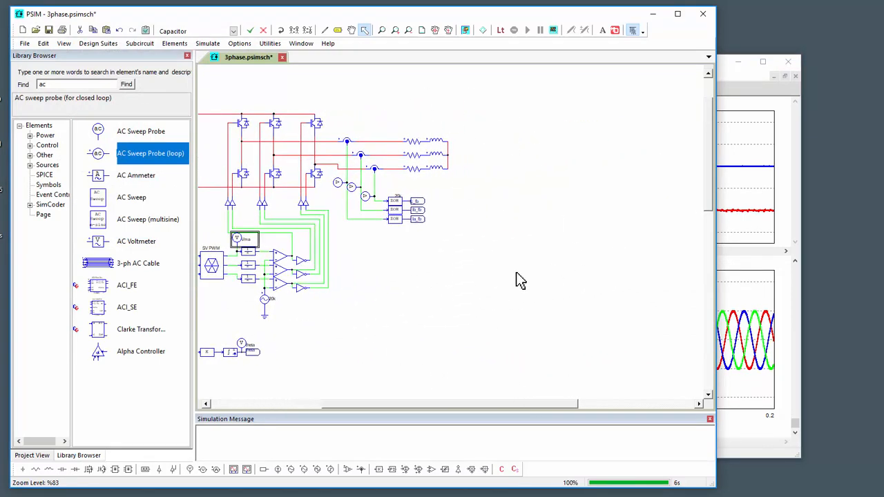
{"action": "left_click", "coordinate": [30, 136]}
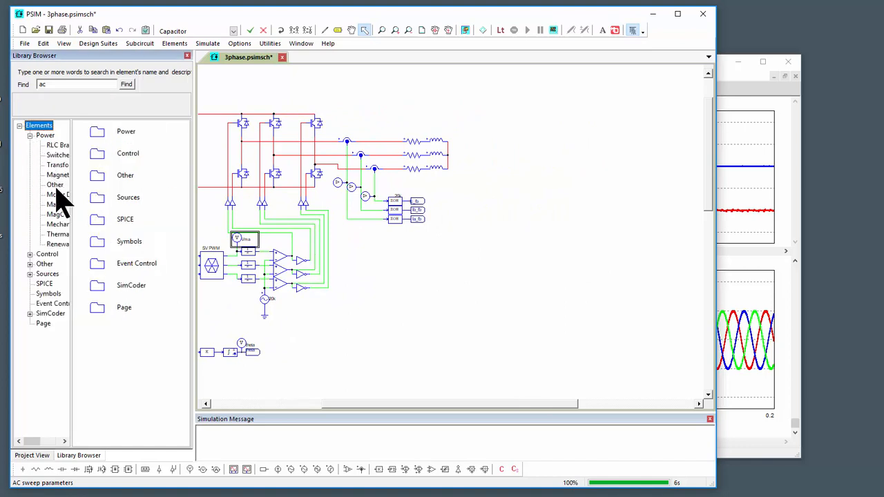
{"action": "left_click", "coordinate": [42, 275]}
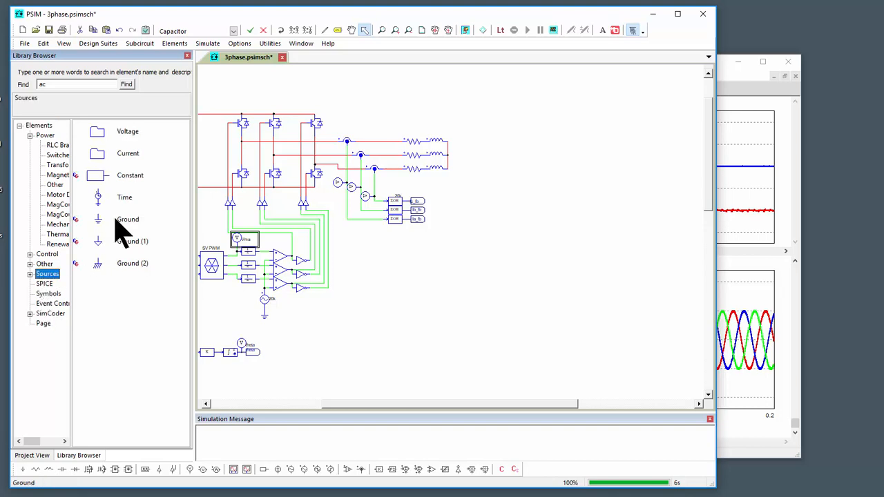
{"action": "double_click", "coordinate": [124, 134]}
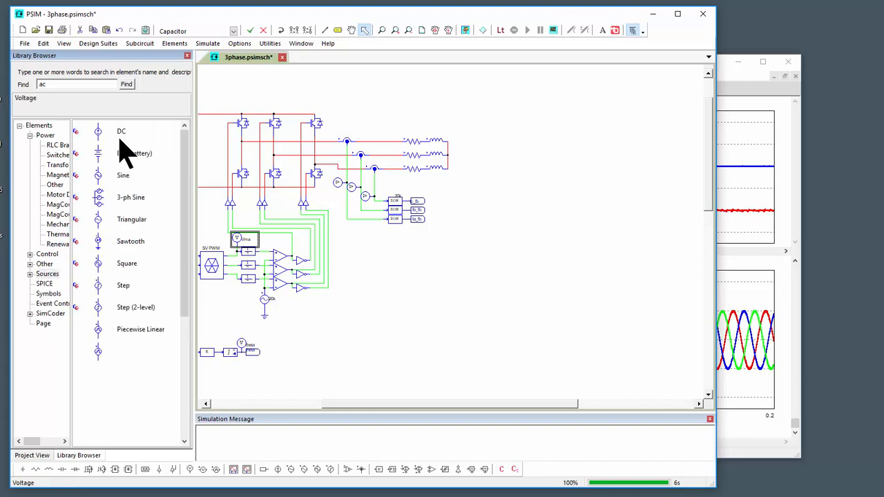
{"action": "left_click", "coordinate": [130, 198]}
{"action": "left_click", "coordinate": [511, 155]}
{"action": "scroll", "coordinate": [520, 201], "scroll_direction": "up", "scroll_amount": 3}
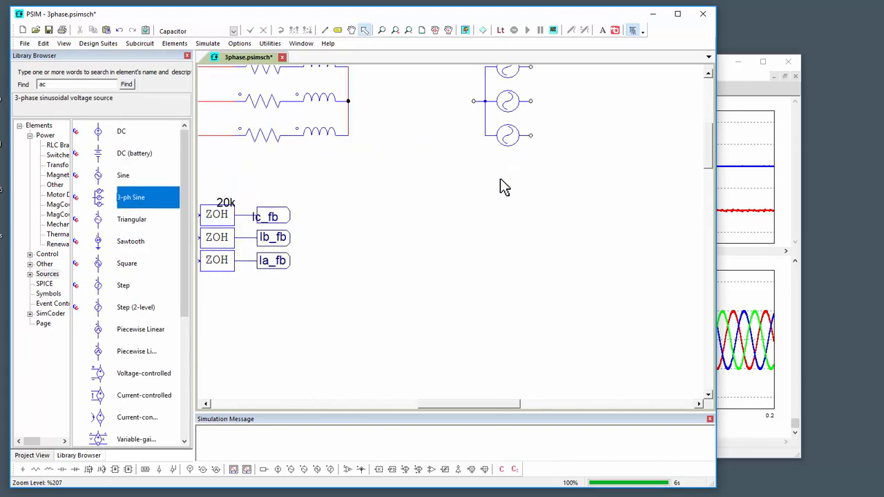
{"action": "scroll", "coordinate": [504, 187], "scroll_direction": "up", "scroll_amount": 2}
{"action": "left_click", "coordinate": [536, 241]}
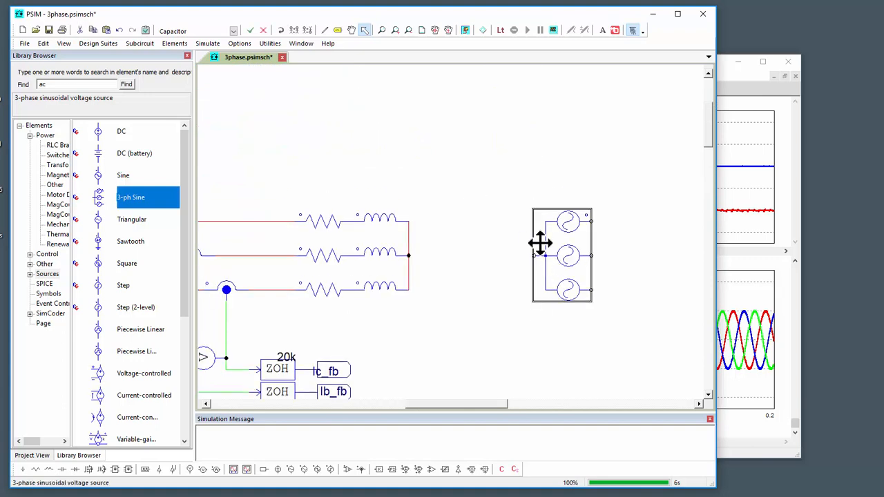
Mirror the three-phase source horizontally so that its phase terminals face the load.
{"action": "left_click", "coordinate": [295, 29]}
{"action": "left_click", "coordinate": [618, 339]}
{"action": "left_click_drag", "start_coordinate": [533, 326], "coordinate": [551, 322]}
{"action": "scroll", "coordinate": [551, 323], "scroll_direction": "down", "scroll_amount": 3}
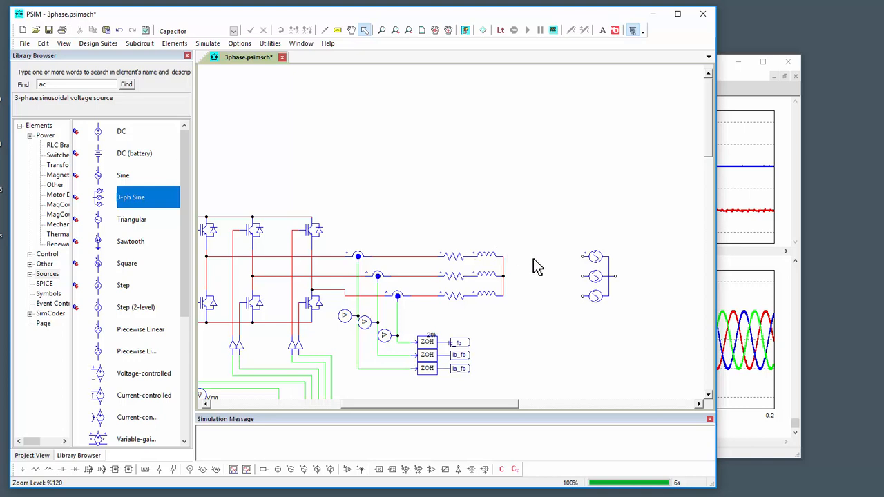
Delete the wire joining the inductors' free ends and attach the three-phase source to them, with its dotted phase on the uppermost line.
{"action": "mouse_move", "coordinate": [350, 232]}
{"action": "left_mouse_down"}
{"action": "mouse_move", "coordinate": [537, 267]}
{"action": "mouse_move", "coordinate": [539, 280]}
{"action": "left_mouse_up"}
{"action": "left_click", "coordinate": [463, 260]}
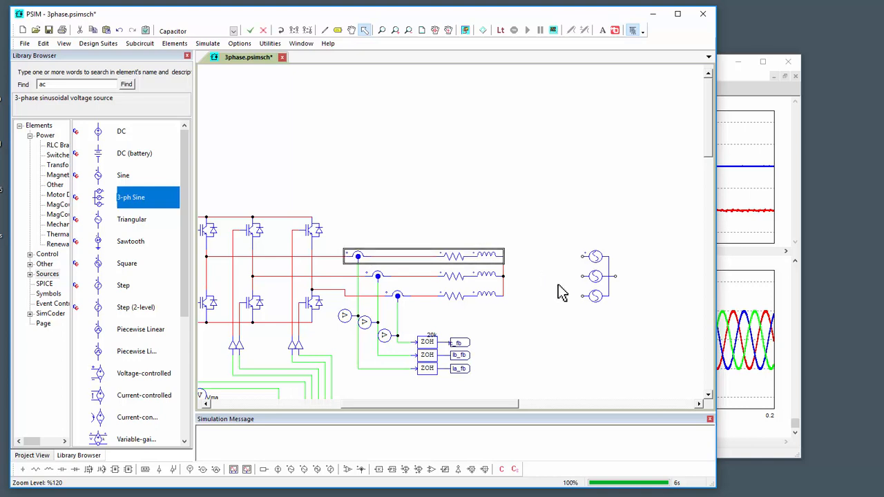
{"action": "scroll", "coordinate": [560, 293], "scroll_direction": "up", "scroll_amount": 3}
{"action": "left_click_drag", "start_coordinate": [631, 276], "coordinate": [559, 276]}
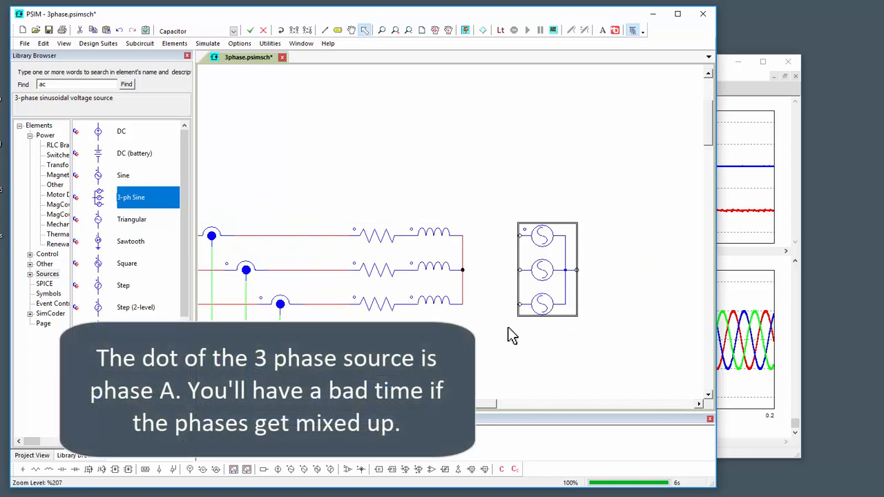
{"action": "left_click_drag", "start_coordinate": [449, 221], "coordinate": [498, 337]}
{"action": "key", "text": "Delete"}
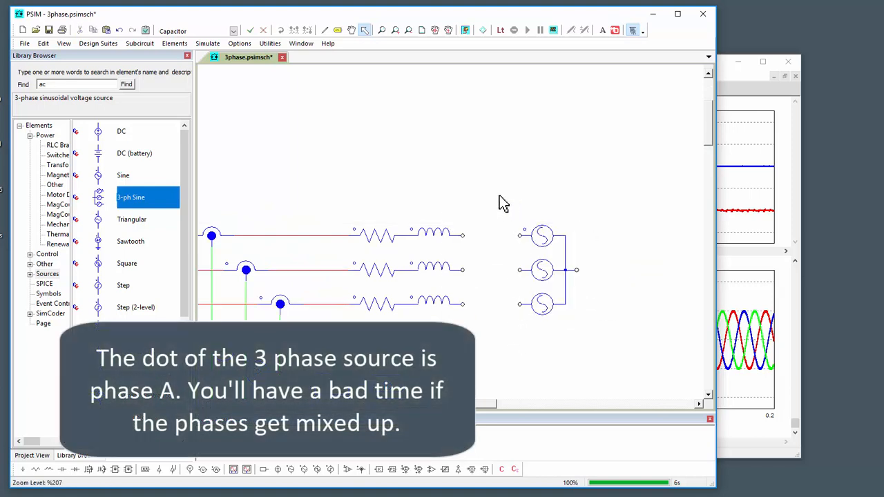
{"action": "left_click_drag", "start_coordinate": [501, 201], "coordinate": [566, 336]}
{"action": "left_click_drag", "start_coordinate": [544, 296], "coordinate": [486, 297]}
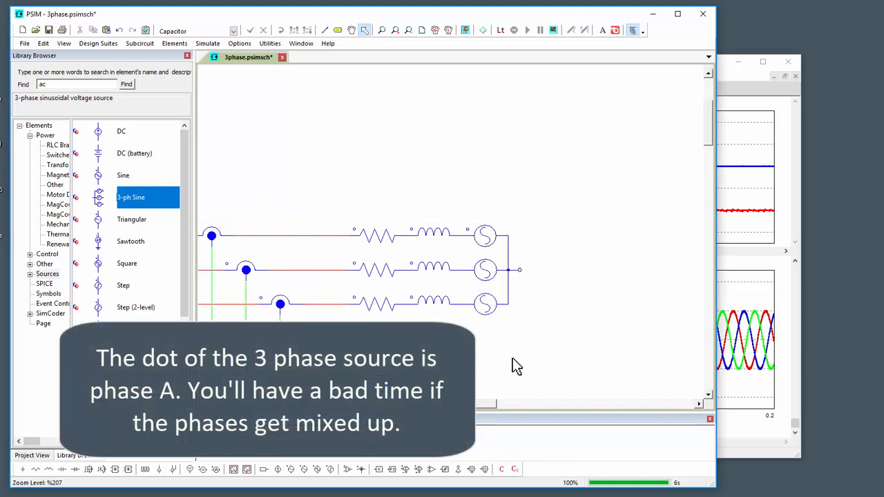
Remove the three load resistors and shift the inductors and source to reconnect with the phase lines.
{"action": "double_click", "coordinate": [376, 234]}
{"action": "left_click", "coordinate": [514, 85]}
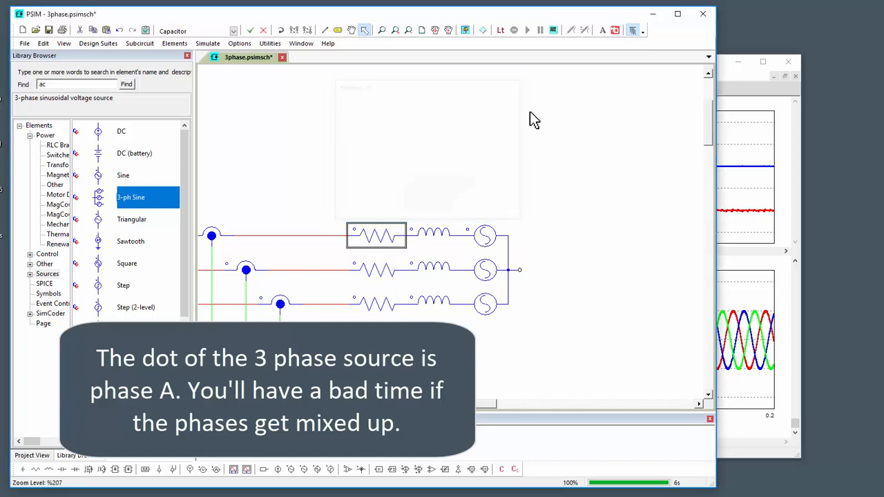
{"action": "left_click", "coordinate": [354, 228]}
{"action": "left_click_drag", "start_coordinate": [330, 198], "coordinate": [404, 336]}
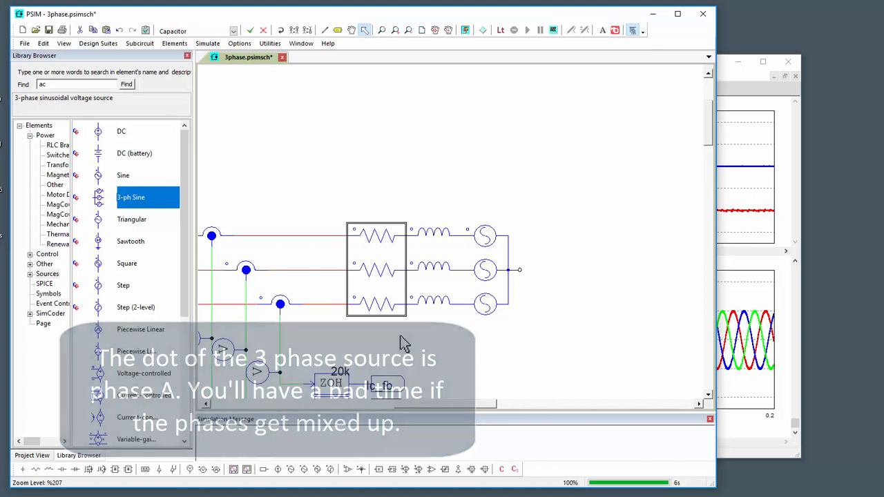
{"action": "key", "text": "Delete"}
{"action": "left_click", "coordinate": [490, 306]}
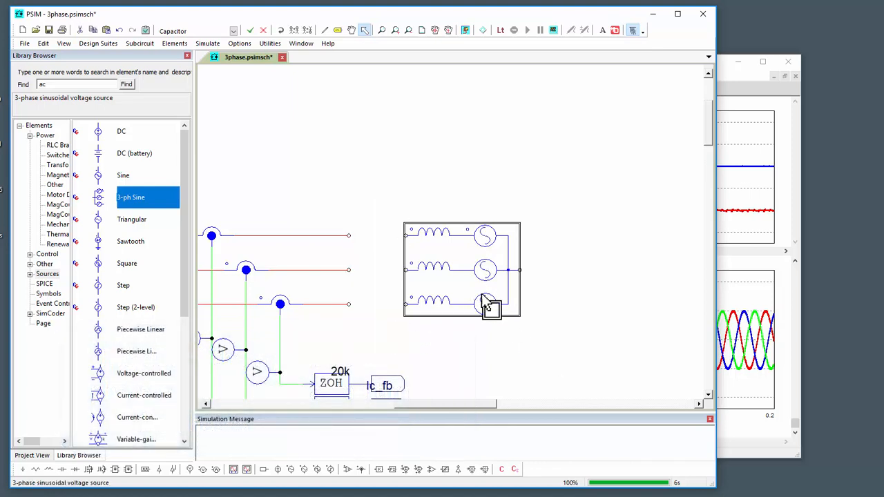
{"action": "left_click_drag", "start_coordinate": [490, 305], "coordinate": [460, 316]}
{"action": "key", "text": "Escape"}
Move the three-phase source away from the inductors, with wires bridging the gap in all three phases.
{"action": "left_click_drag", "start_coordinate": [396, 182], "coordinate": [491, 325]}
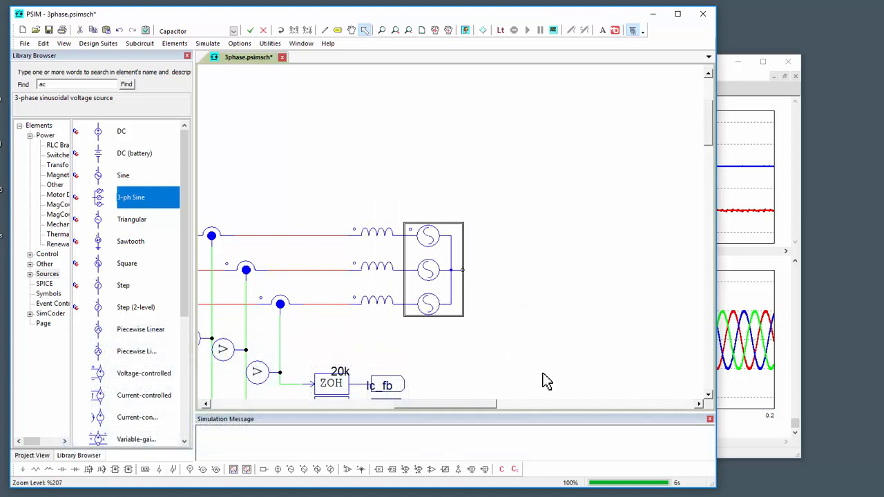
{"action": "scroll", "coordinate": [541, 363], "scroll_direction": "down", "scroll_amount": 2}
{"action": "left_click_drag", "start_coordinate": [558, 363], "coordinate": [497, 269]}
{"action": "scroll", "coordinate": [497, 270], "scroll_direction": "down", "scroll_amount": 2}
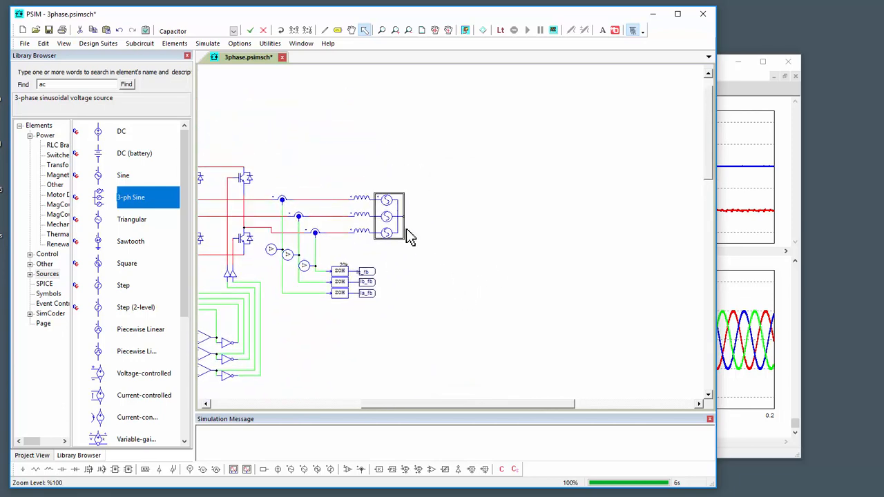
{"action": "left_click_drag", "start_coordinate": [408, 237], "coordinate": [649, 219]}
{"action": "left_click", "coordinate": [584, 300]}
{"action": "left_click_drag", "start_coordinate": [587, 290], "coordinate": [444, 290]}
{"action": "scroll", "coordinate": [538, 297], "scroll_direction": "up", "scroll_amount": 2}
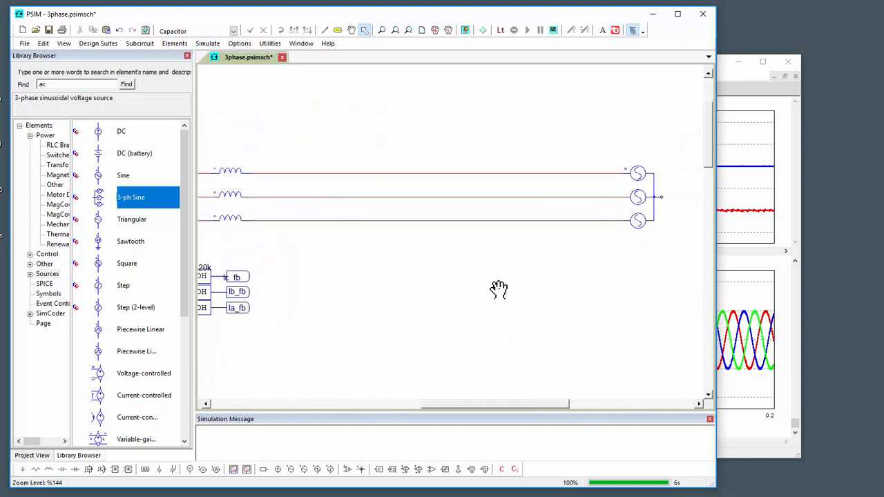
{"action": "left_click_drag", "start_coordinate": [500, 290], "coordinate": [499, 330]}
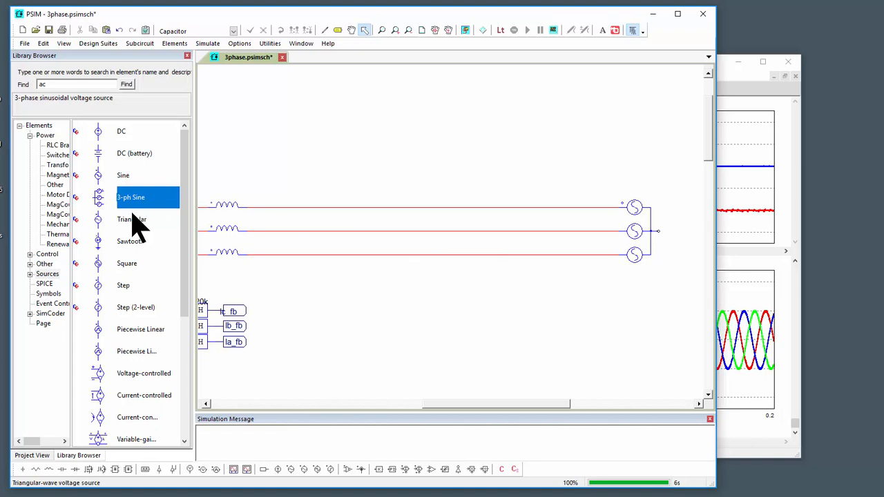
Place three voltage sensors in a row below the phase lines near the three-phase source.
{"action": "left_click", "coordinate": [349, 469]}
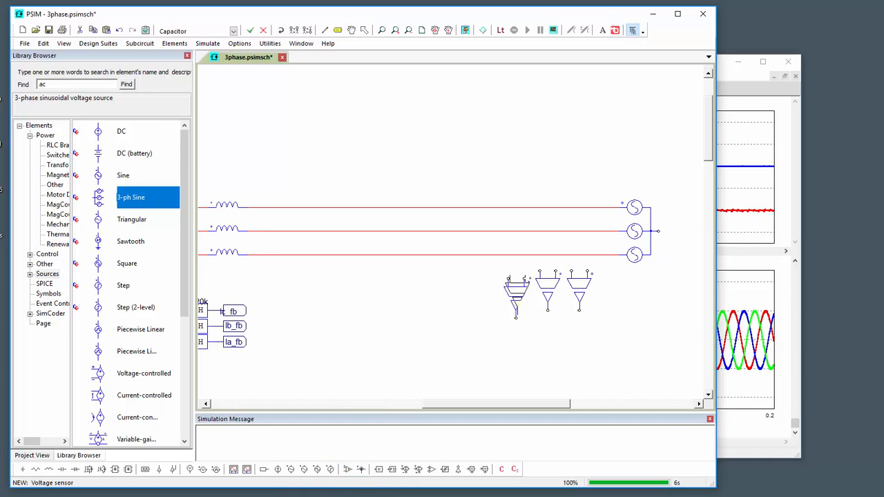
{"action": "left_click", "coordinate": [516, 293]}
{"action": "left_click_drag", "start_coordinate": [516, 295], "coordinate": [517, 289]}
Arrange the three voltage sensors edge to edge below the phase lines.
{"action": "left_click_drag", "start_coordinate": [346, 352], "coordinate": [462, 292]}
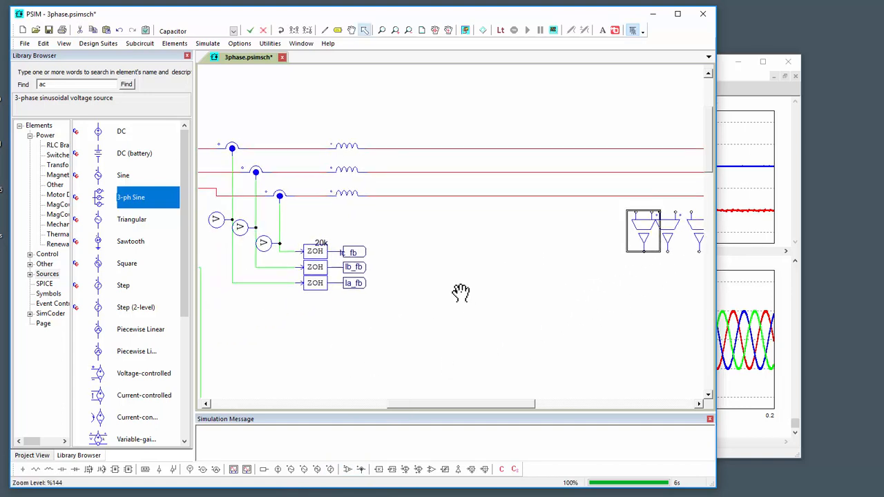
{"action": "scroll", "coordinate": [458, 294], "scroll_direction": "down", "scroll_amount": 1}
{"action": "left_click_drag", "start_coordinate": [395, 341], "coordinate": [579, 218]}
{"action": "left_click_drag", "start_coordinate": [315, 339], "coordinate": [391, 311]}
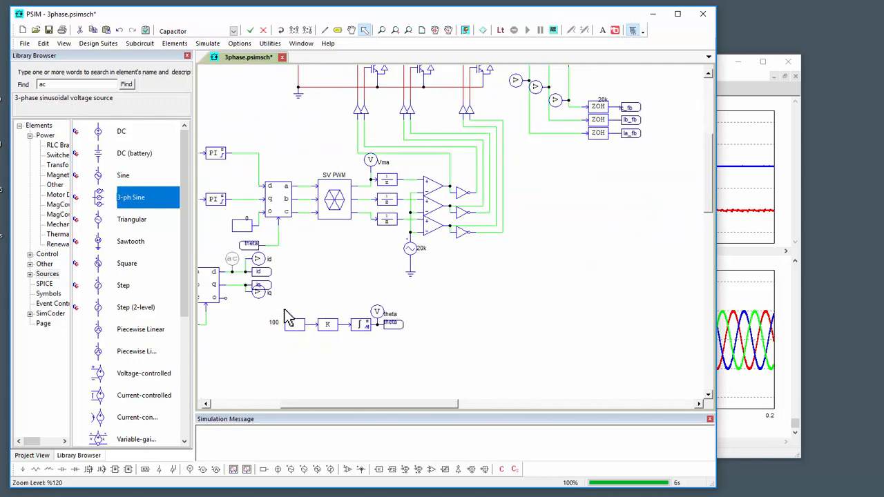
{"action": "left_click_drag", "start_coordinate": [302, 307], "coordinate": [479, 363]}
{"action": "left_click_drag", "start_coordinate": [458, 335], "coordinate": [174, 491]}
{"action": "right_click", "coordinate": [594, 282]}
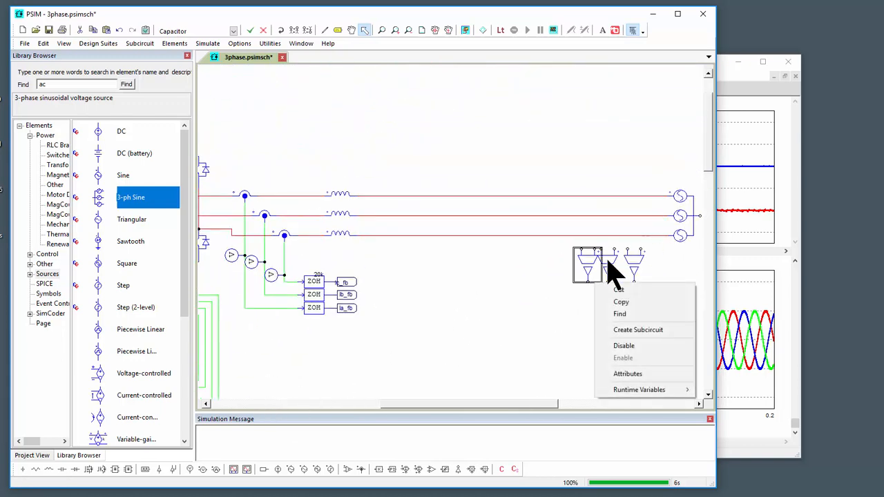
{"action": "left_click", "coordinate": [547, 316]}
{"action": "scroll", "coordinate": [602, 319], "scroll_direction": "up", "scroll_amount": 1}
{"action": "left_click_drag", "start_coordinate": [602, 319], "coordinate": [423, 374]}
{"action": "left_click", "coordinate": [444, 301]}
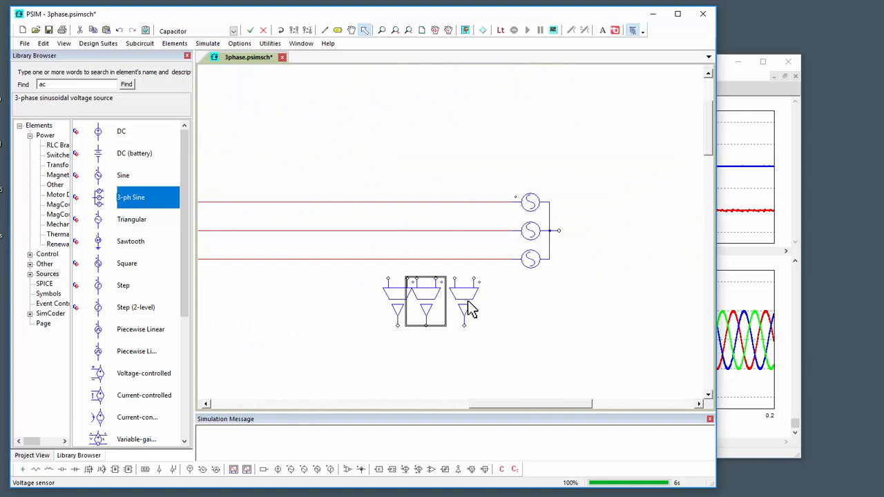
{"action": "left_click_drag", "start_coordinate": [468, 301], "coordinate": [457, 299]}
Wire the voltage sensors' dotted inputs up to the phase lines and join their other inputs to the three-phase source's neutral.
{"action": "left_click", "coordinate": [499, 324]}
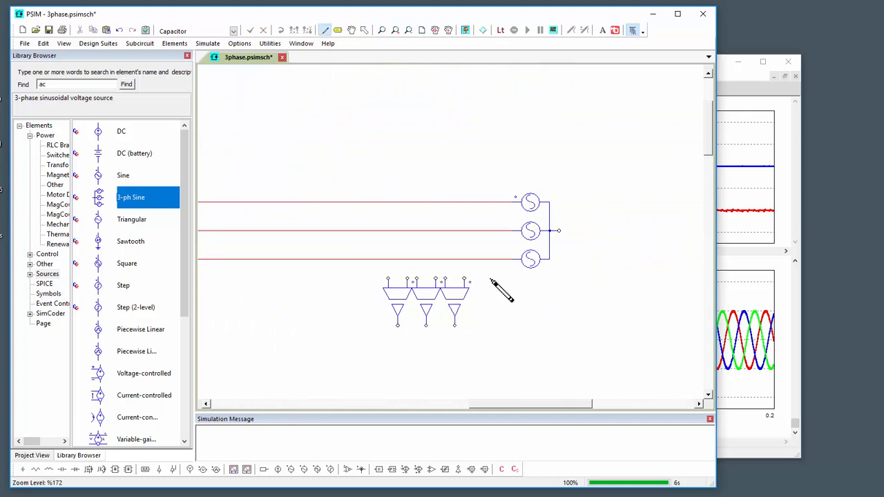
{"action": "left_click_drag", "start_coordinate": [464, 203], "coordinate": [465, 272]}
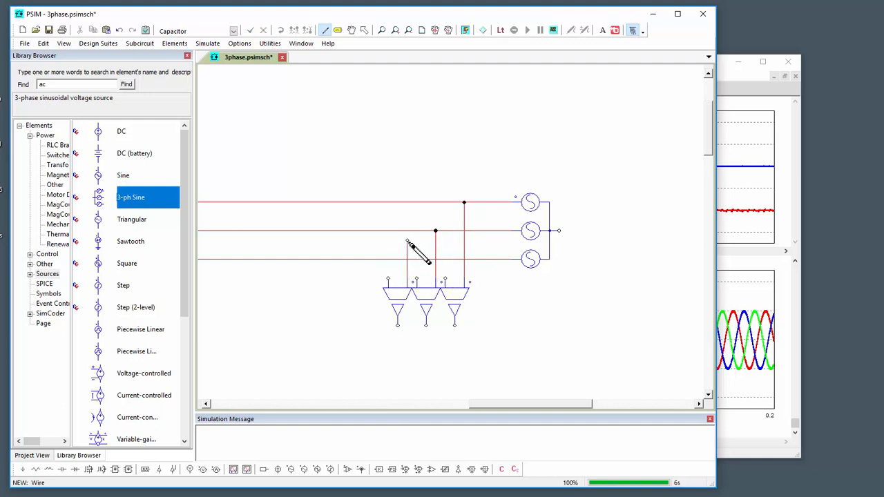
{"action": "mouse_move", "coordinate": [387, 269]}
{"action": "left_mouse_down"}
{"action": "mouse_move", "coordinate": [598, 272]}
{"action": "mouse_move", "coordinate": [559, 232]}
{"action": "left_mouse_up"}
{"action": "key", "text": "Escape"}
{"action": "mouse_move", "coordinate": [539, 318]}
{"action": "left_mouse_down"}
{"action": "mouse_move", "coordinate": [552, 330]}
{"action": "mouse_move", "coordinate": [566, 320]}
{"action": "left_mouse_up"}
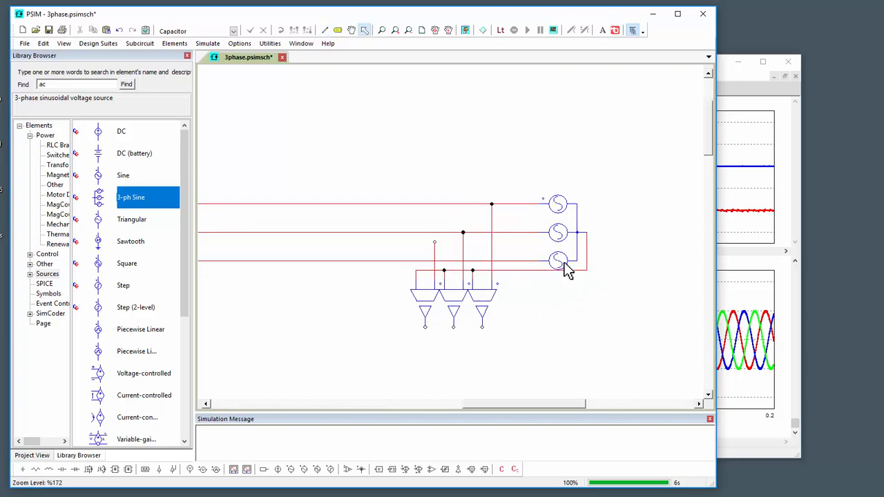
{"action": "scroll", "coordinate": [524, 343], "scroll_direction": "down", "scroll_amount": 3}
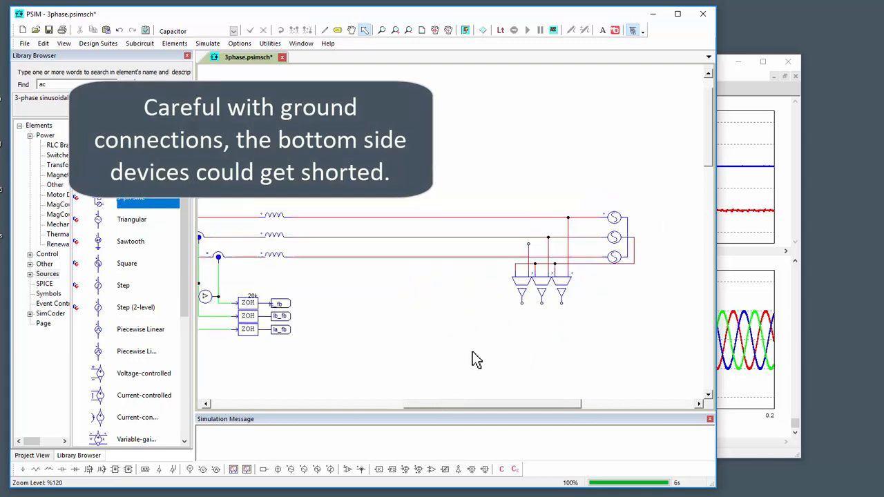
{"action": "left_click_drag", "start_coordinate": [449, 340], "coordinate": [515, 335]}
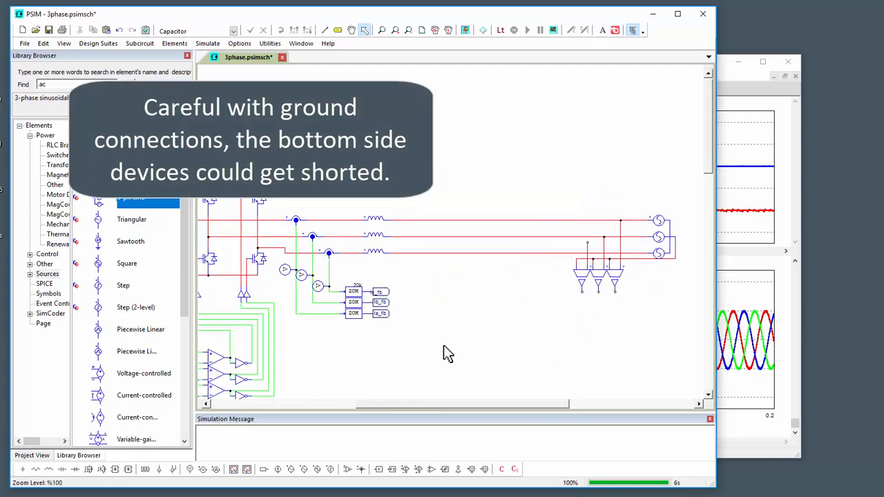
{"action": "left_click_drag", "start_coordinate": [445, 352], "coordinate": [382, 323]}
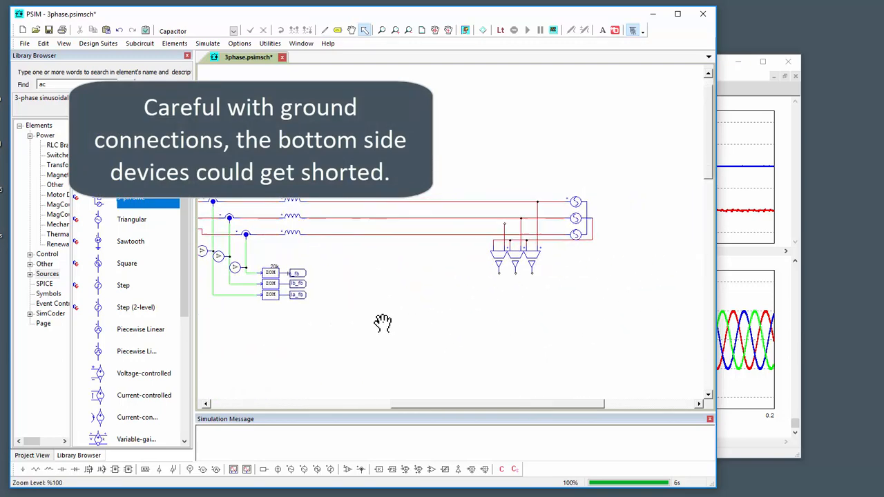
{"action": "scroll", "coordinate": [561, 333], "scroll_direction": "up", "scroll_amount": 3}
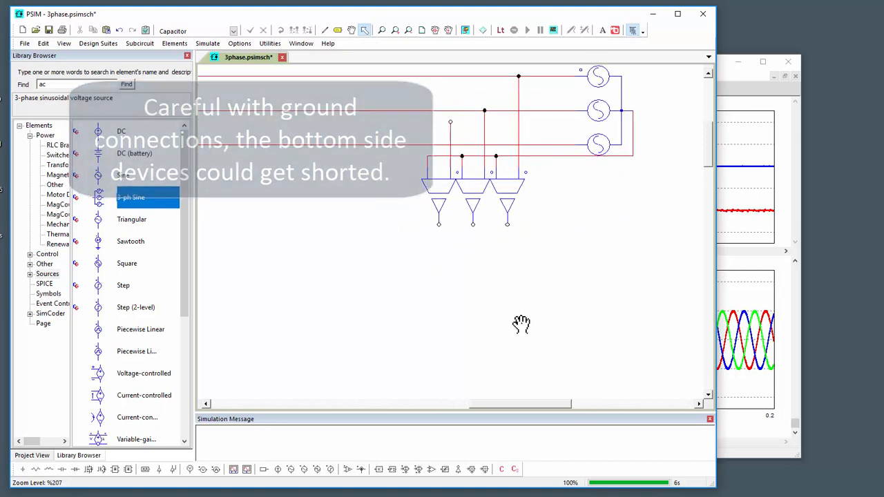
{"action": "key", "text": "ctrl+w"}
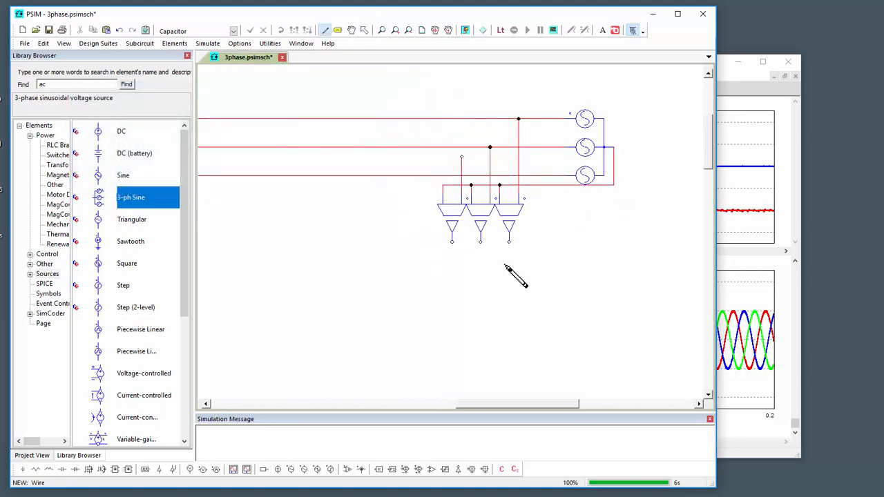
{"action": "key", "text": "Escape"}
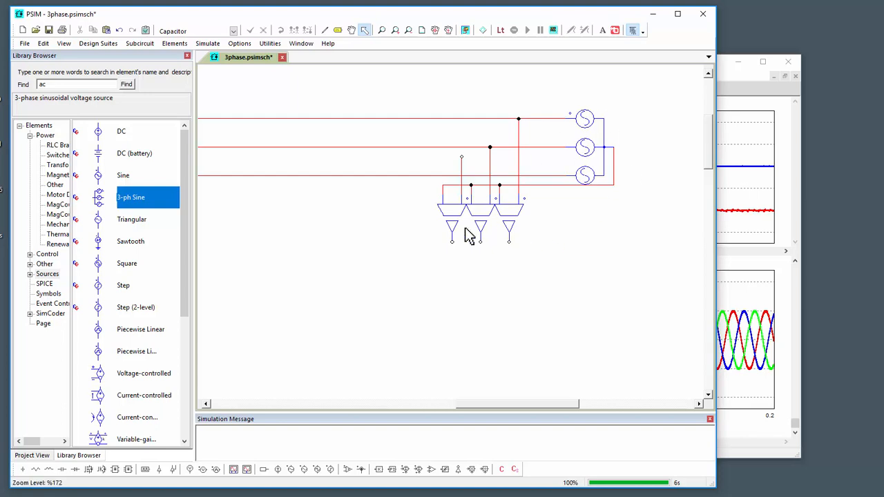
Place an abc-to-alpha/beta Clarke transformation block below the voltage sensors and flip it so its a, b, c inputs face the grid side.
{"action": "left_click", "coordinate": [42, 265]}
{"action": "left_click", "coordinate": [29, 264]}
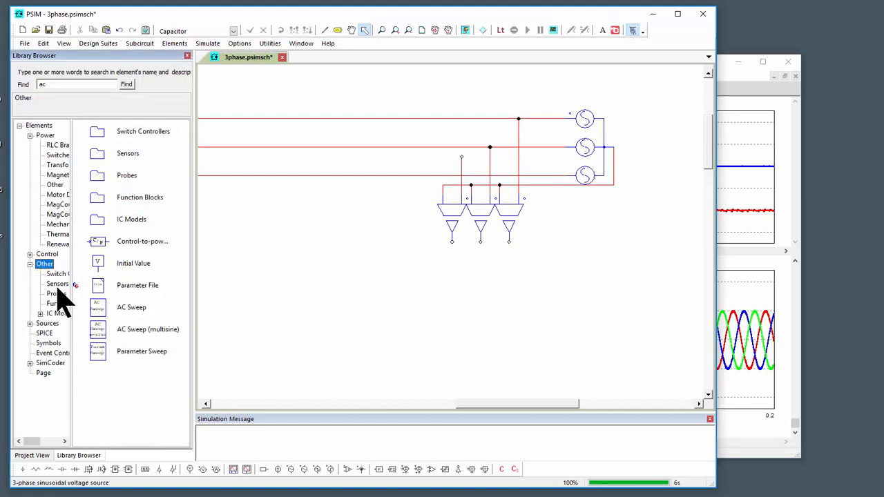
{"action": "left_click", "coordinate": [56, 294]}
{"action": "mouse_move", "coordinate": [185, 270]}
{"action": "left_mouse_down"}
{"action": "mouse_move", "coordinate": [204, 369]}
{"action": "mouse_move", "coordinate": [187, 266]}
{"action": "left_mouse_up"}
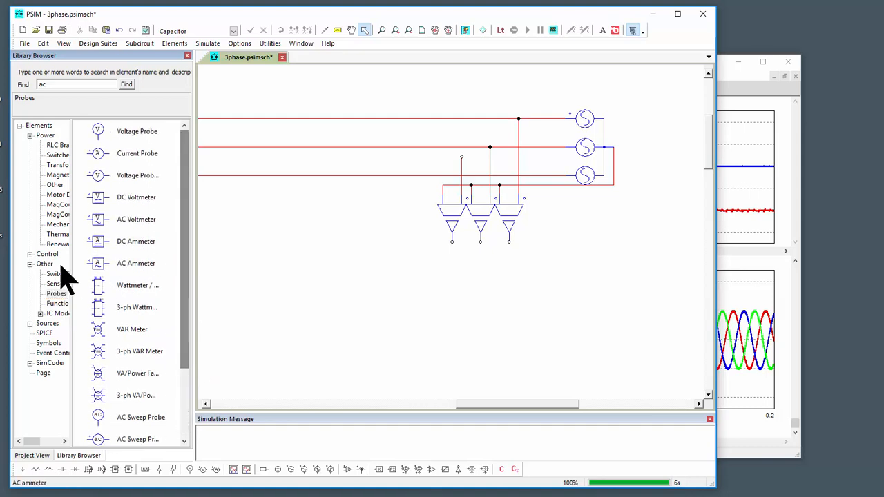
{"action": "left_click", "coordinate": [56, 304]}
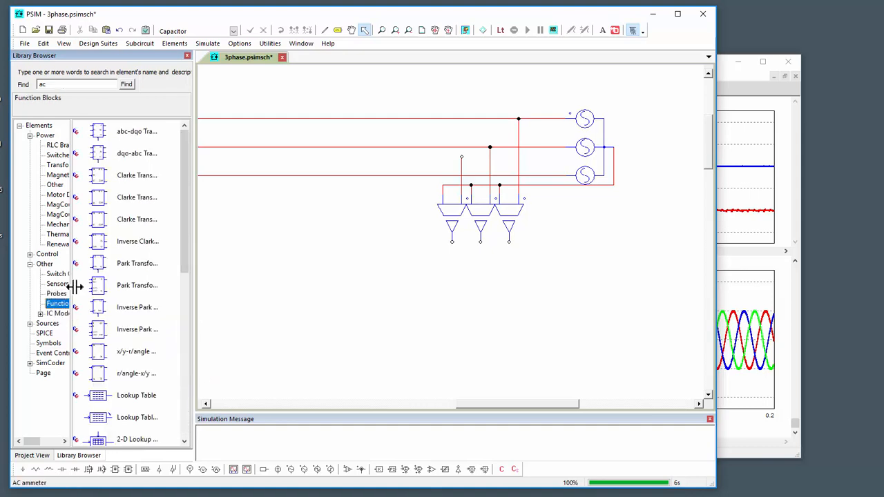
{"action": "left_click", "coordinate": [107, 178]}
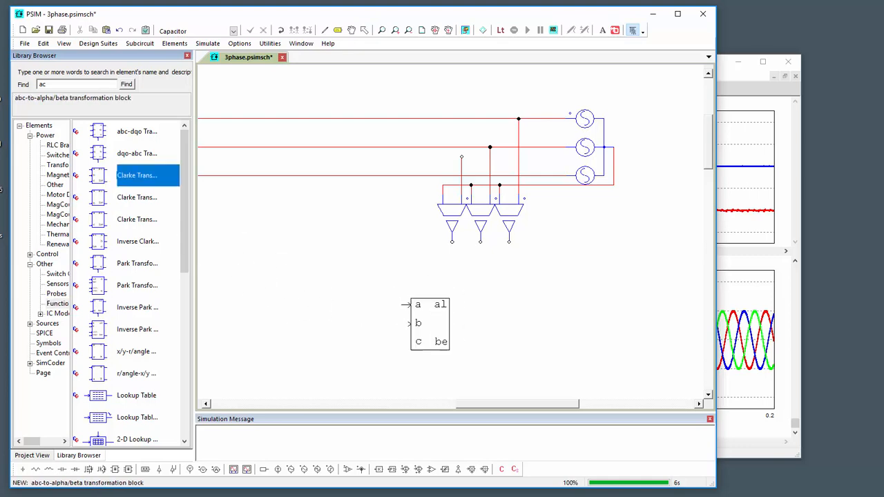
{"action": "left_click", "coordinate": [401, 329]}
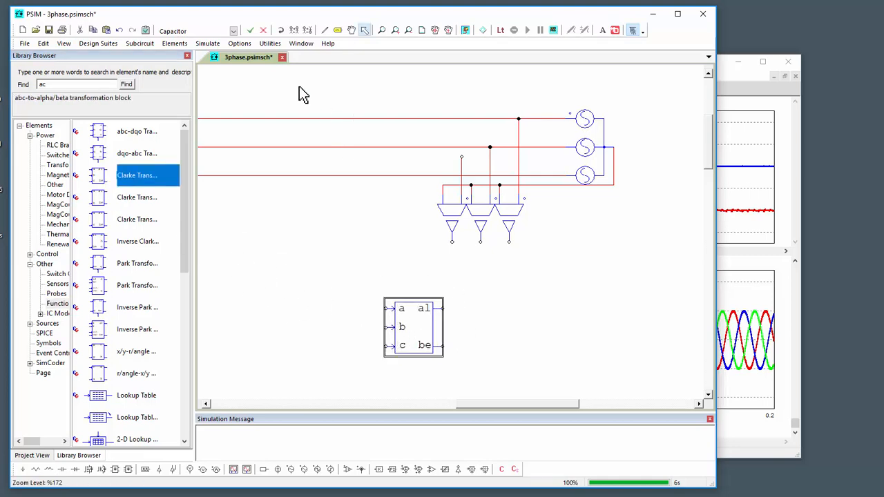
{"action": "left_click", "coordinate": [294, 30]}
{"action": "left_click", "coordinate": [533, 314]}
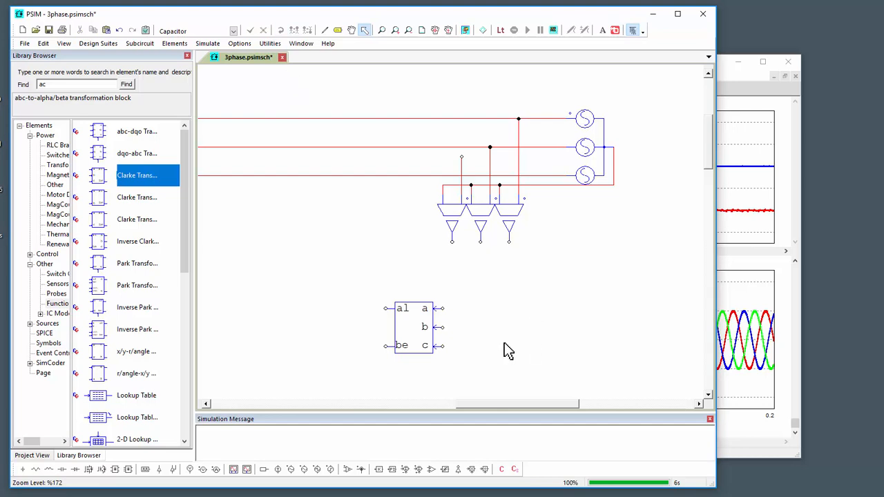
Wire the three voltage sensor outputs to the Clarke block's inputs: nearest the source to a, middle one to b, farthest to c.
{"action": "key", "text": "ctrl+w"}
{"action": "mouse_move", "coordinate": [509, 245]}
{"action": "left_mouse_down"}
{"action": "mouse_move", "coordinate": [470, 311]}
{"action": "mouse_move", "coordinate": [447, 305]}
{"action": "left_mouse_up"}
{"action": "mouse_move", "coordinate": [481, 242]}
{"action": "left_mouse_down"}
{"action": "mouse_move", "coordinate": [483, 297]}
{"action": "mouse_move", "coordinate": [442, 327]}
{"action": "left_mouse_up"}
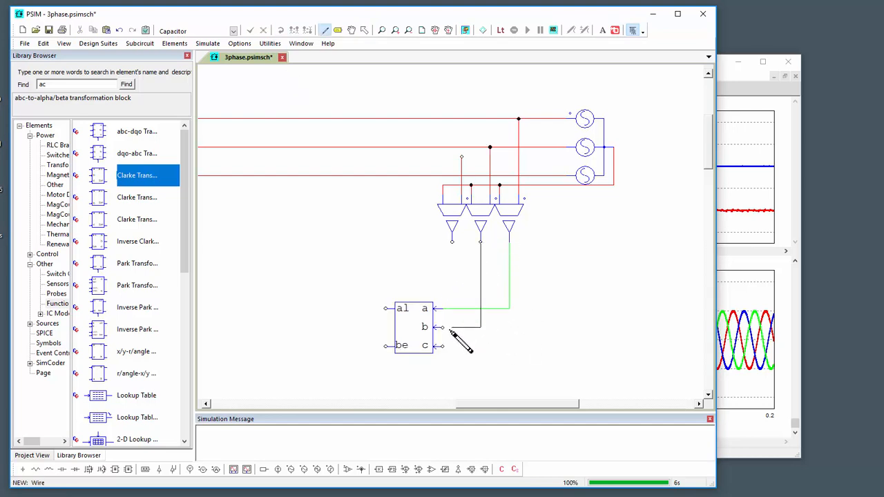
{"action": "left_click_drag", "start_coordinate": [453, 243], "coordinate": [443, 347]}
{"action": "key", "text": "Escape"}
{"action": "left_click_drag", "start_coordinate": [438, 384], "coordinate": [516, 327]}
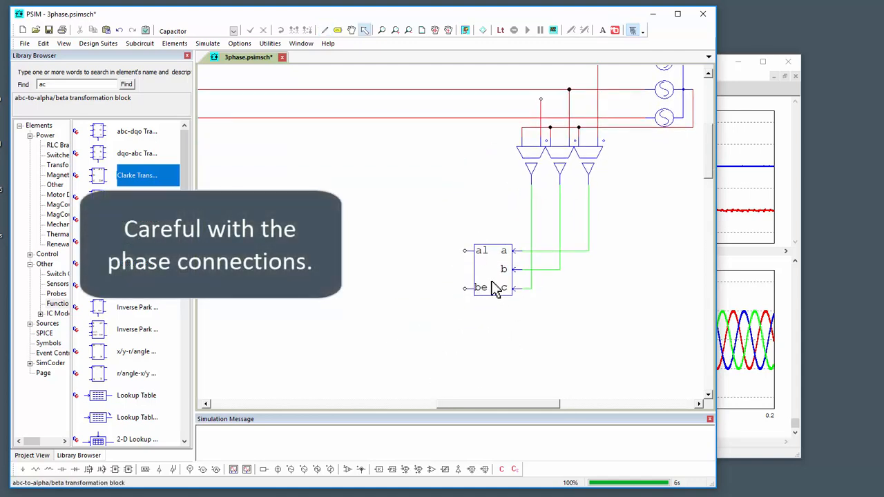
{"action": "left_click_drag", "start_coordinate": [435, 208], "coordinate": [501, 270]}
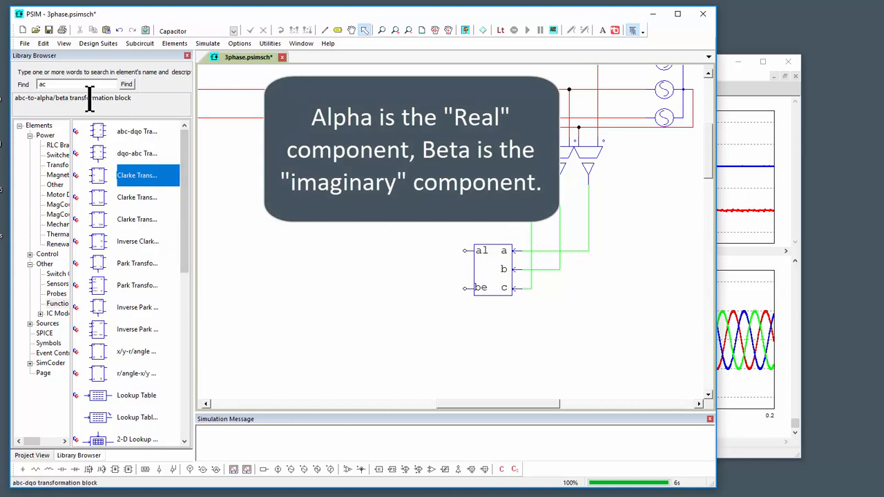
Search the element library for "arc" and place an Arctangent 2 (rad.) block beside the Clarke block's alpha and beta outputs.
{"action": "double_click", "coordinate": [48, 85]}
{"action": "type", "text": "arc"}
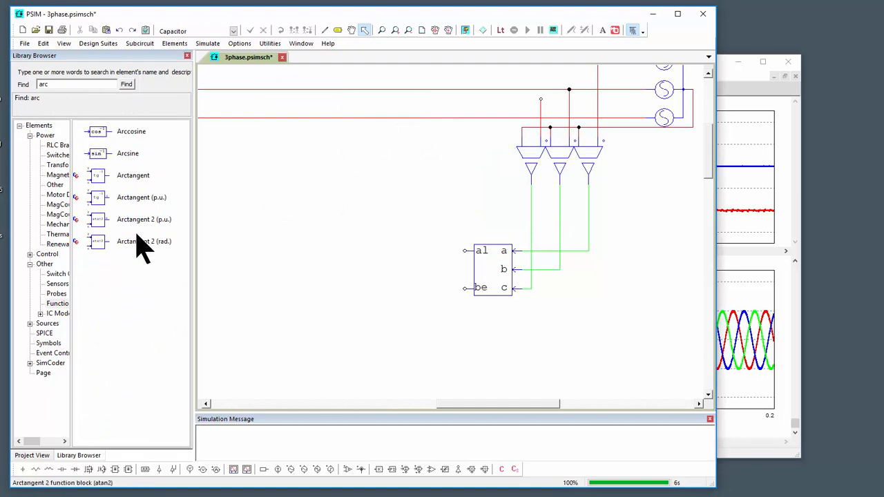
{"action": "left_click", "coordinate": [109, 242]}
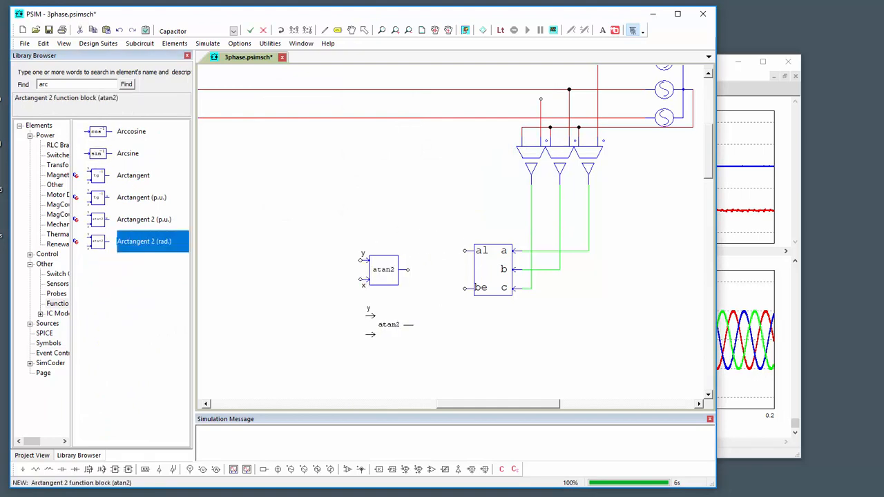
{"action": "left_click", "coordinate": [398, 282]}
Open the Arctangent 2 block's help page and read how its x and y inputs and its output range are defined.
{"action": "double_click", "coordinate": [399, 282]}
{"action": "left_click", "coordinate": [510, 116]}
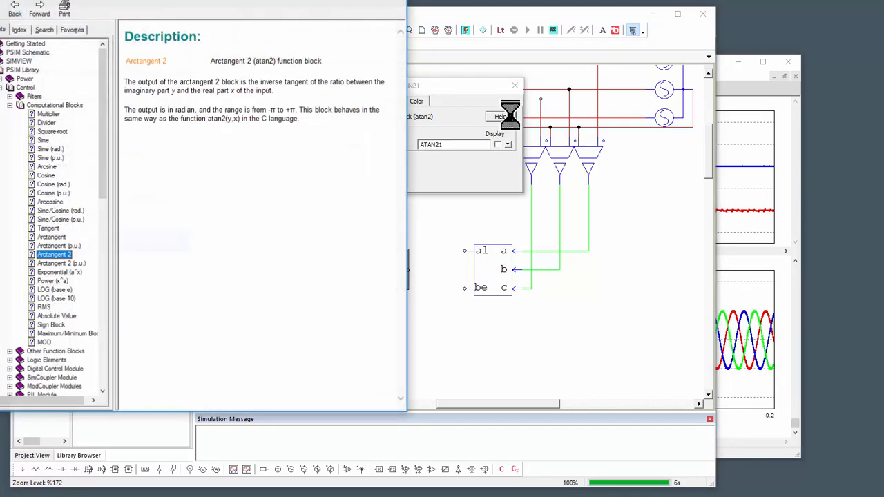
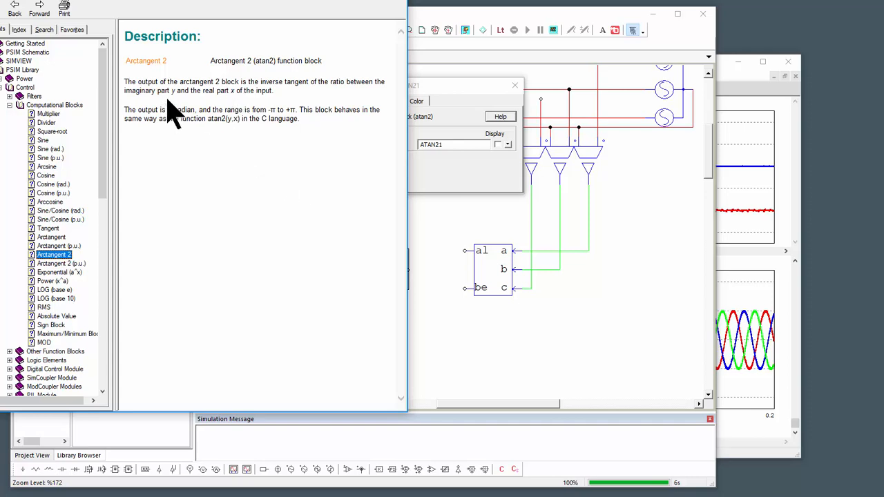
{"action": "left_click_drag", "start_coordinate": [465, 85], "coordinate": [641, 64]}
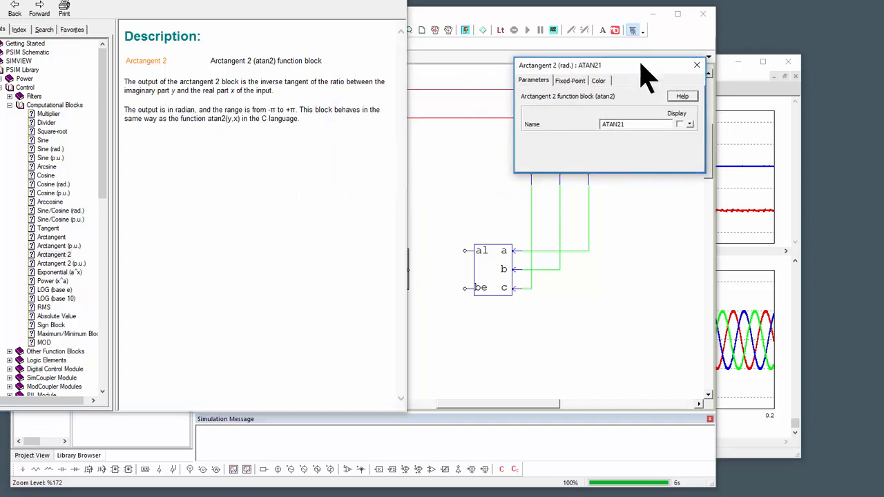
{"action": "left_click", "coordinate": [394, 0]}
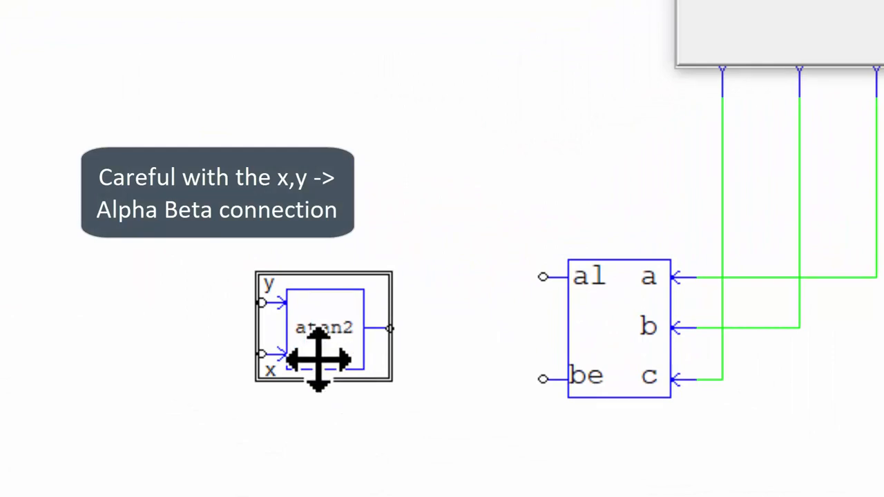
{"action": "left_click", "coordinate": [471, 448]}
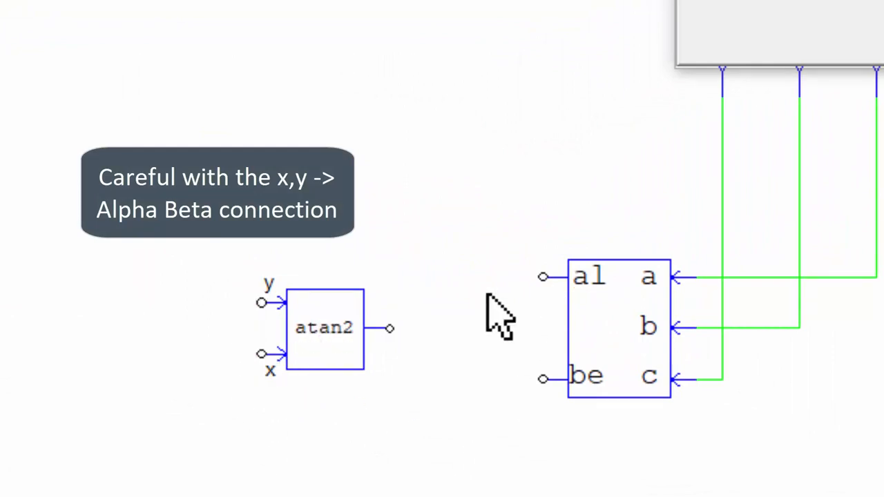
Flip the atan2 block horizontally and vertically so its inputs face the Clarke block with x above y.
{"action": "left_click", "coordinate": [302, 375]}
{"action": "key", "text": "ctrl+l"}
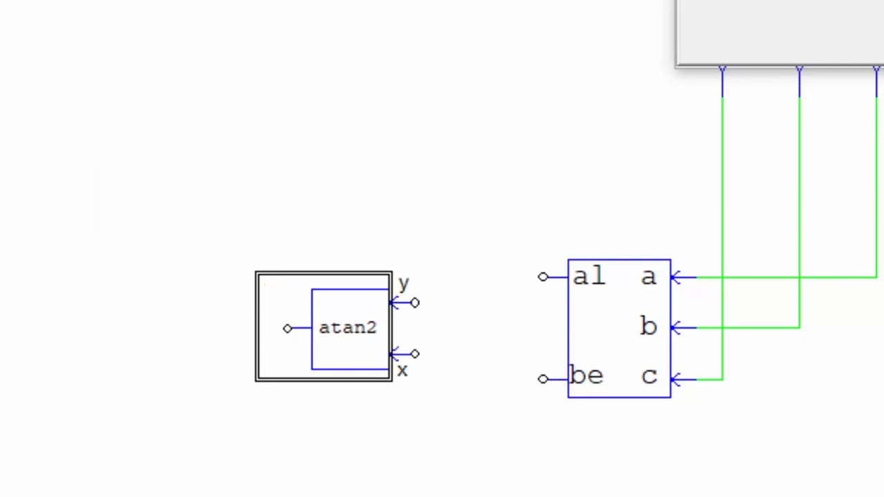
{"action": "key", "text": "ctrl+t"}
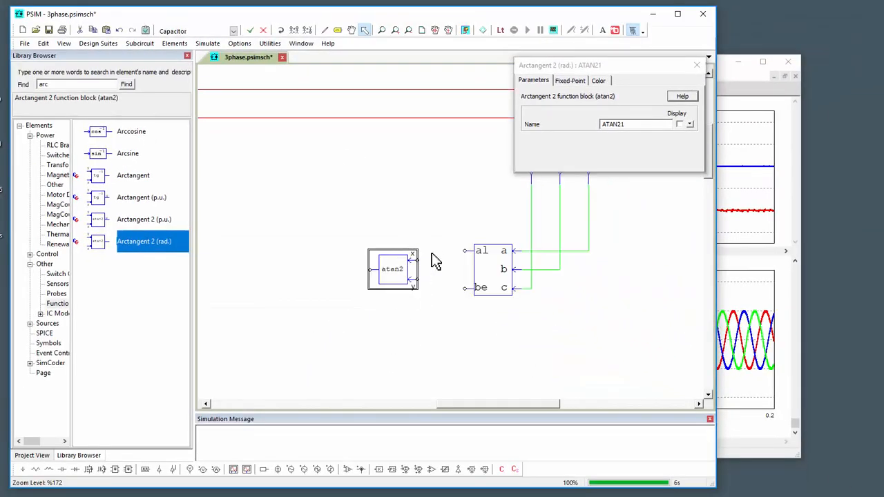
{"action": "left_click", "coordinate": [436, 254]}
Wire the Clarke block's alpha output to the atan2 block's x input and its beta output to the y input.
{"action": "key", "text": "w"}
{"action": "mouse_move", "coordinate": [466, 252]}
{"action": "left_mouse_down"}
{"action": "mouse_move", "coordinate": [408, 261]}
{"action": "mouse_move", "coordinate": [413, 257]}
{"action": "left_mouse_up"}
{"action": "left_click_drag", "start_coordinate": [425, 290], "coordinate": [465, 290]}
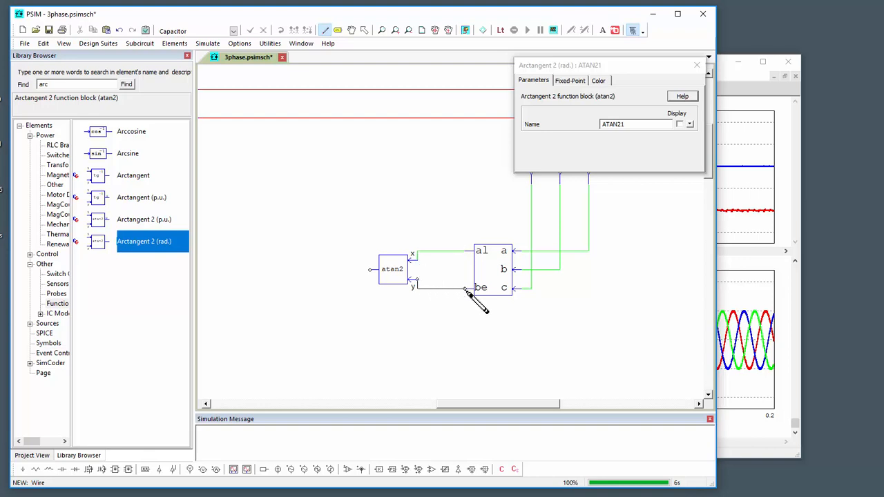
{"action": "key", "text": "Escape"}
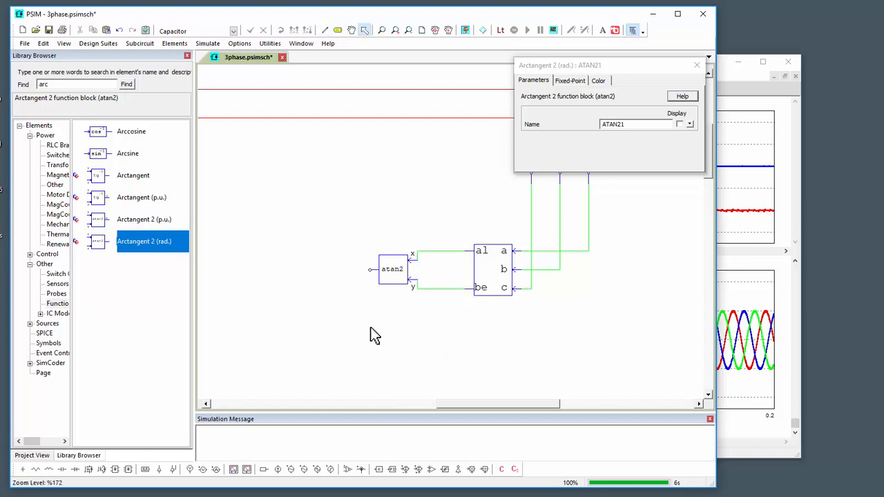
Attach a voltage probe to the atan2 output and move it away from the block, leaving a wire between them.
{"action": "left_click_drag", "start_coordinate": [354, 320], "coordinate": [466, 346]}
{"action": "key", "text": "v"}
{"action": "left_click", "coordinate": [482, 285]}
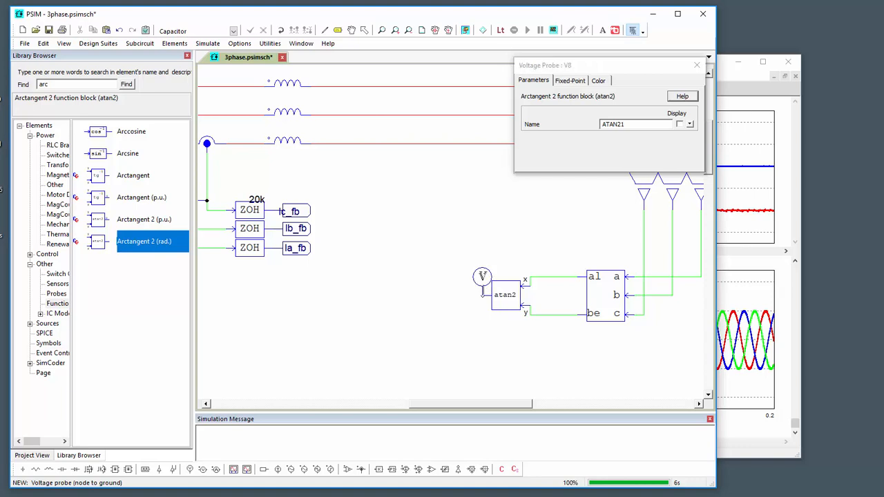
{"action": "key", "text": "Escape"}
{"action": "left_click", "coordinate": [488, 275]}
{"action": "left_click_drag", "start_coordinate": [488, 275], "coordinate": [428, 279]}
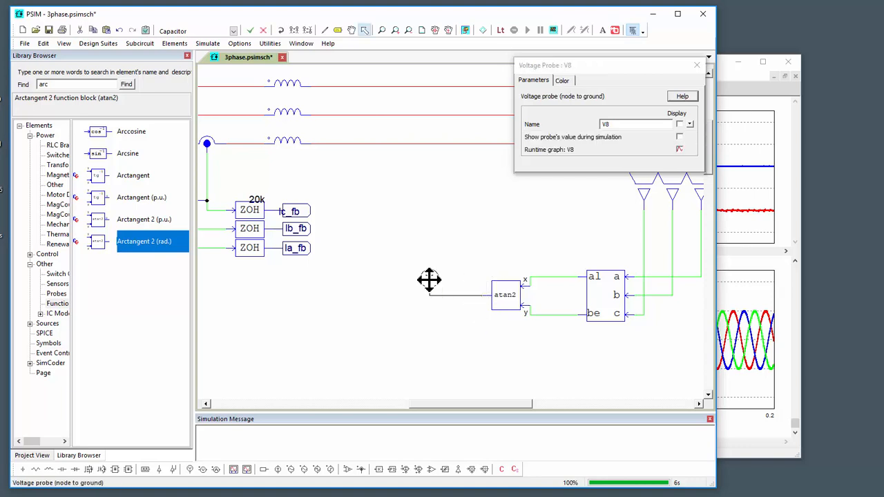
{"action": "left_click", "coordinate": [696, 65]}
Disable the original theta generator chain below the SV PWM section, including its constant, gain, integrator, probe and label.
{"action": "scroll", "coordinate": [397, 314], "scroll_direction": "down", "scroll_amount": 3}
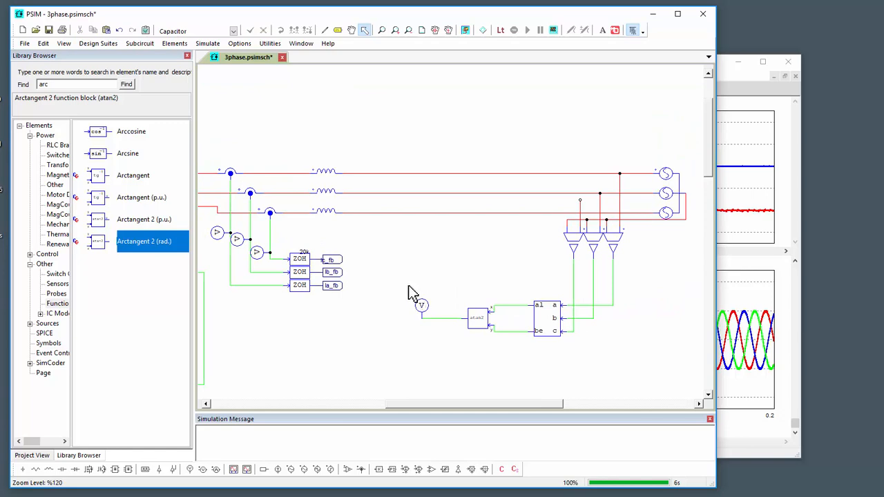
{"action": "scroll", "coordinate": [412, 293], "scroll_direction": "down", "scroll_amount": 3}
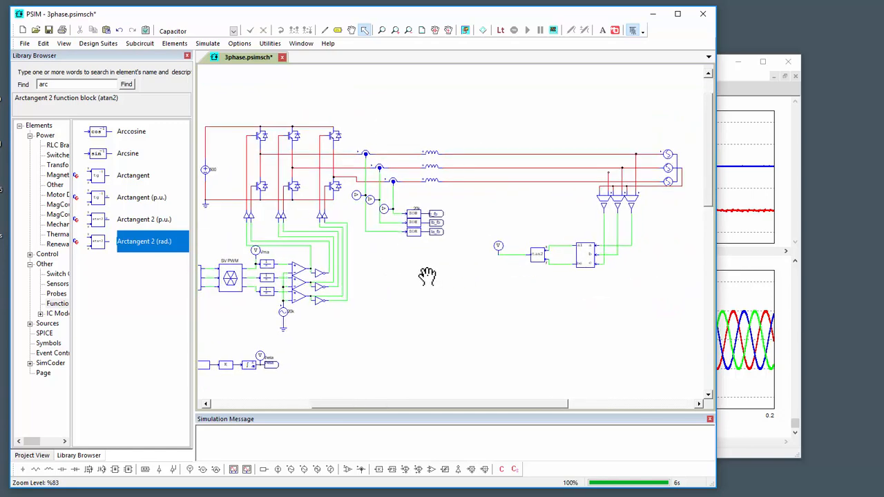
{"action": "left_click_drag", "start_coordinate": [426, 305], "coordinate": [483, 310]}
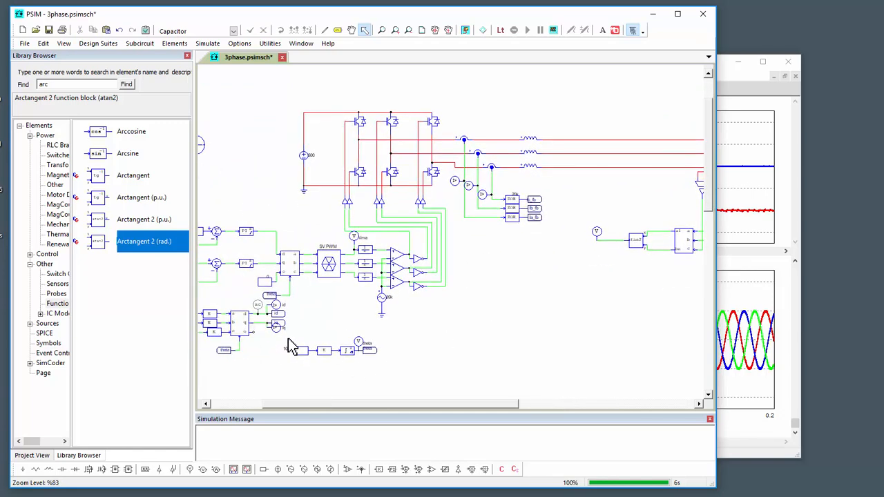
{"action": "left_click_drag", "start_coordinate": [373, 354], "coordinate": [396, 382]}
{"action": "key", "text": "ctrl+d"}
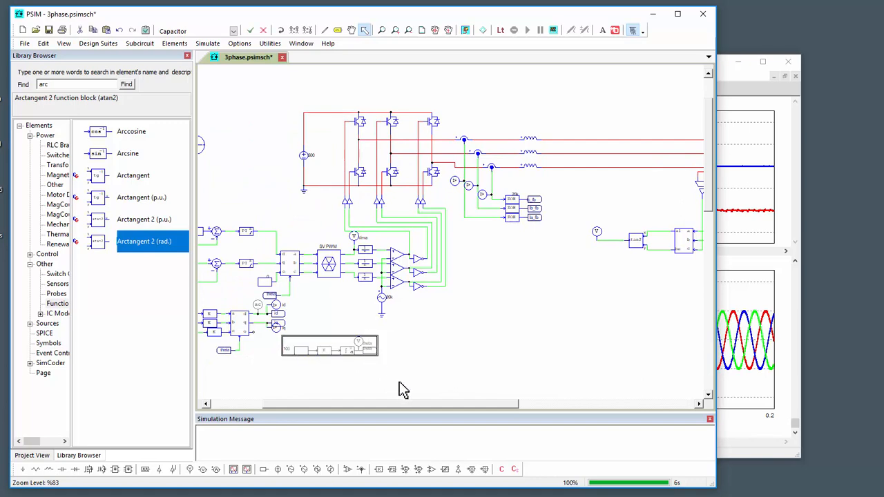
{"action": "left_click", "coordinate": [435, 353]}
Add a label named theta at the voltage probe's node on the atan2 output wire.
{"action": "scroll", "coordinate": [499, 322], "scroll_direction": "up", "scroll_amount": 4}
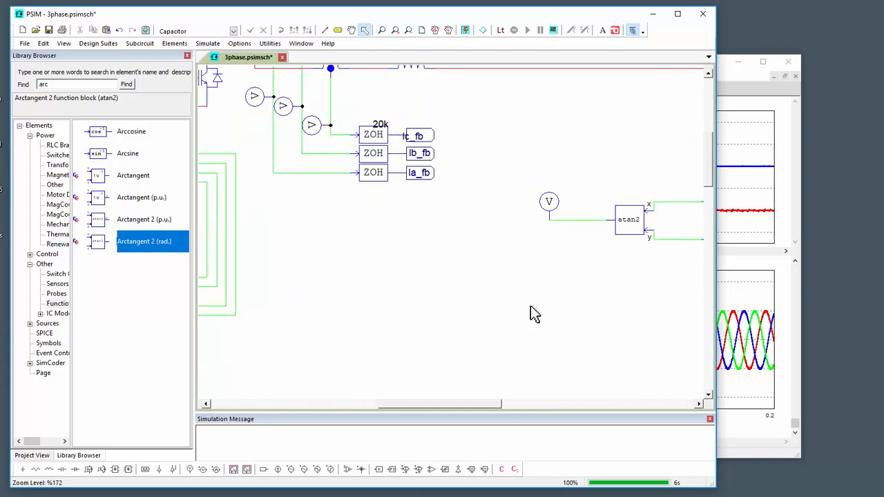
{"action": "left_click_drag", "start_coordinate": [533, 304], "coordinate": [494, 343]}
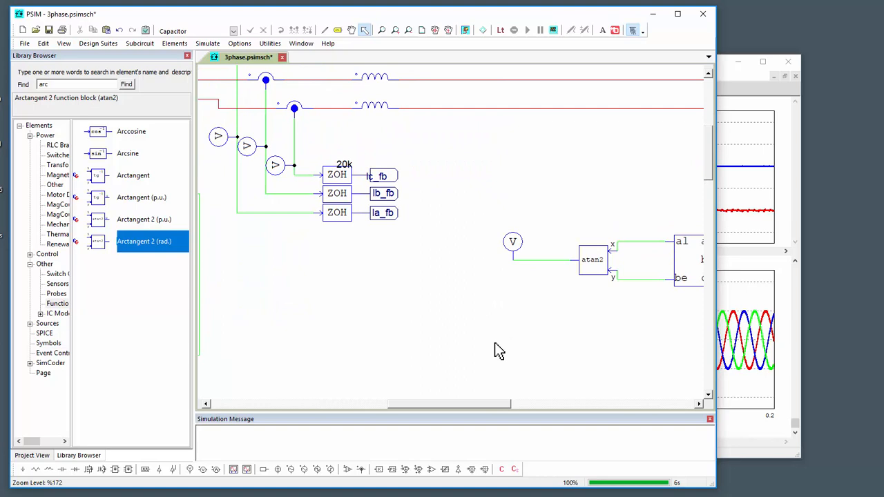
{"action": "key", "text": "ctrl+l"}
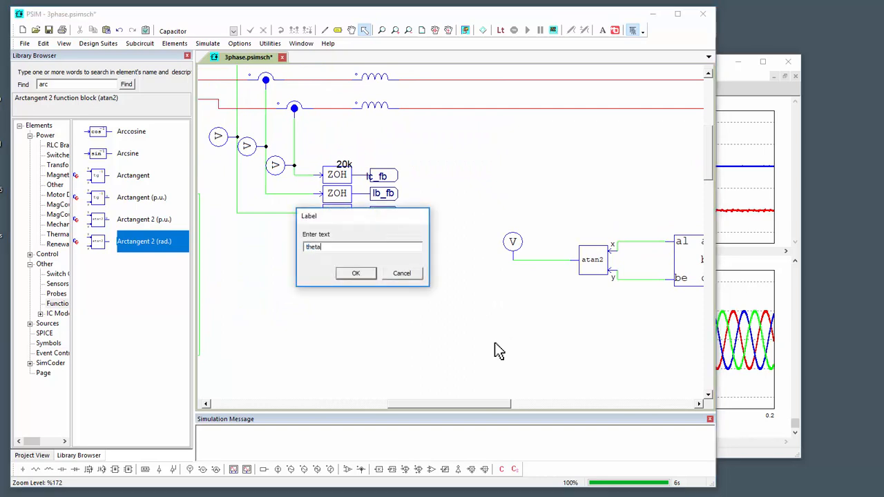
{"action": "key", "text": "Return"}
{"action": "scroll", "coordinate": [495, 350], "scroll_direction": "up", "scroll_amount": 2}
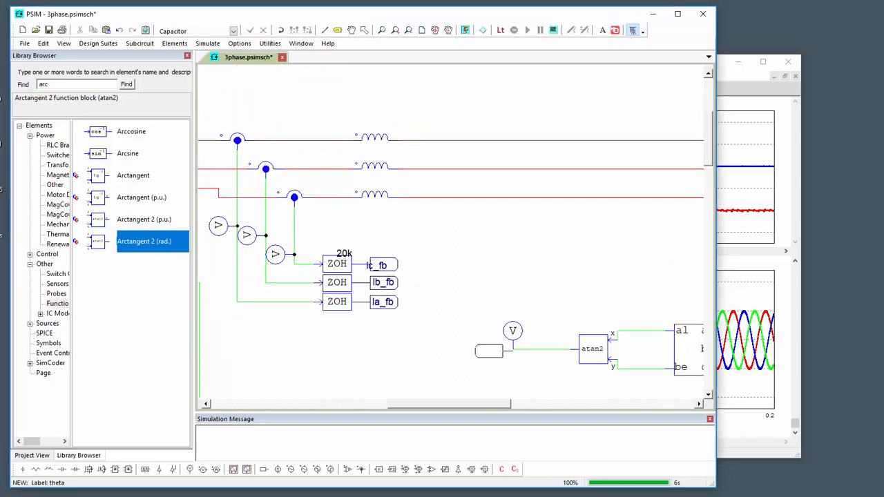
{"action": "left_click", "coordinate": [489, 350]}
{"action": "scroll", "coordinate": [458, 276], "scroll_direction": "down", "scroll_amount": 4}
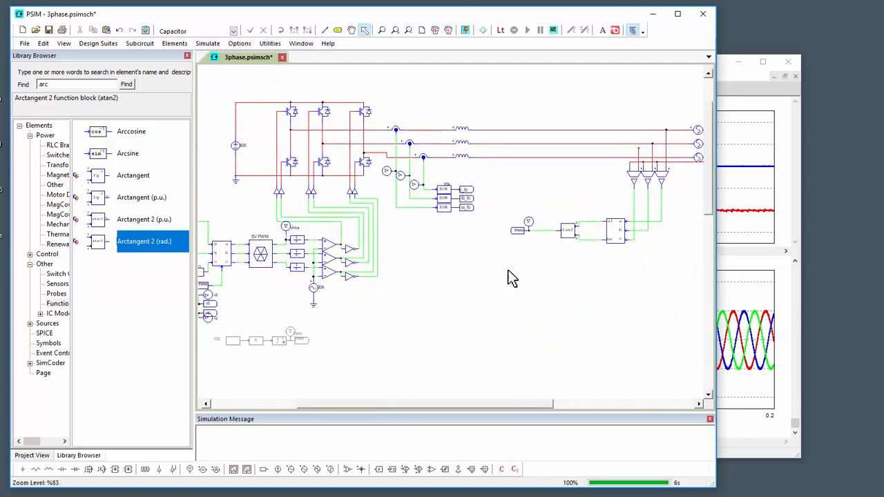
Replace the third voltage sensor's overlong dangling wire with one connecting it to the lowest phase line, and run the simulation.
{"action": "scroll", "coordinate": [628, 176], "scroll_direction": "up", "scroll_amount": 1}
{"action": "left_click_drag", "start_coordinate": [676, 274], "coordinate": [546, 286]}
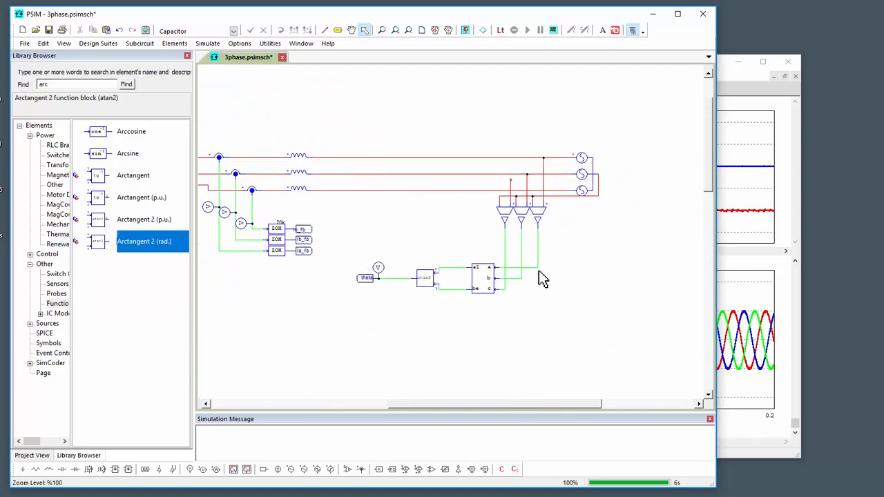
{"action": "left_click", "coordinate": [510, 189]}
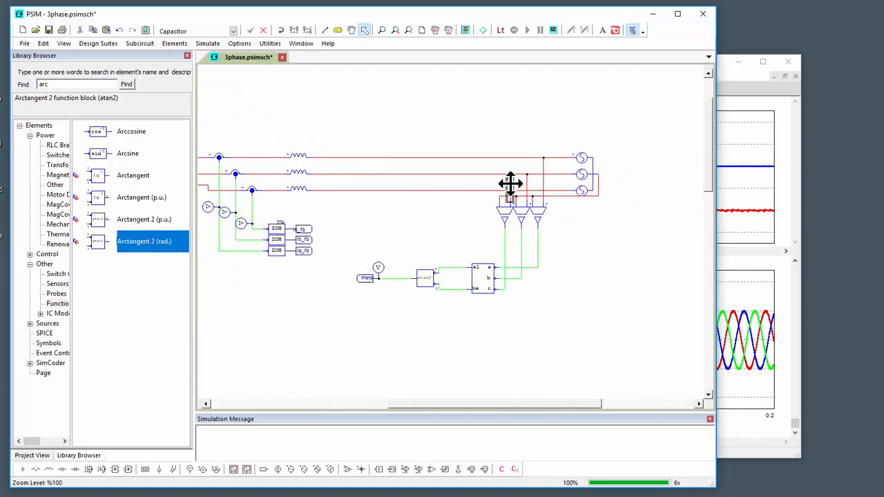
{"action": "key", "text": "Delete"}
{"action": "key", "text": "w"}
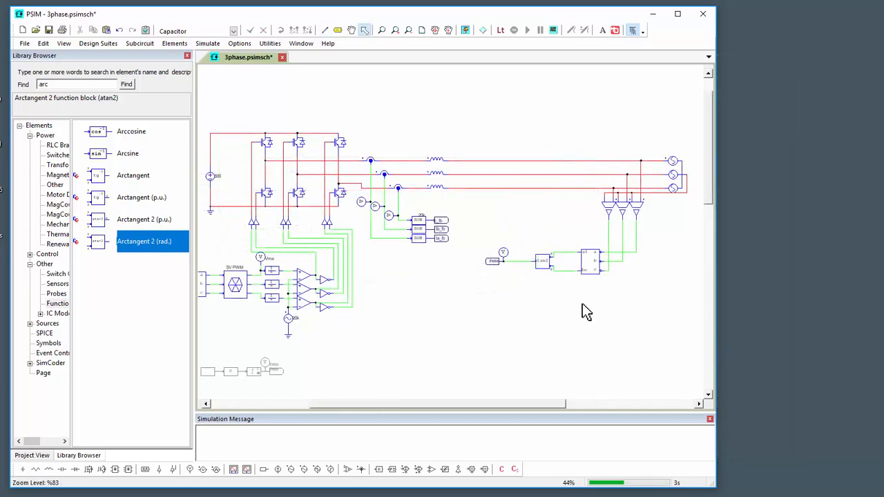
{"action": "scroll", "coordinate": [647, 295], "scroll_direction": "up", "scroll_amount": 3}
{"action": "left_click_drag", "start_coordinate": [644, 295], "coordinate": [526, 358]}
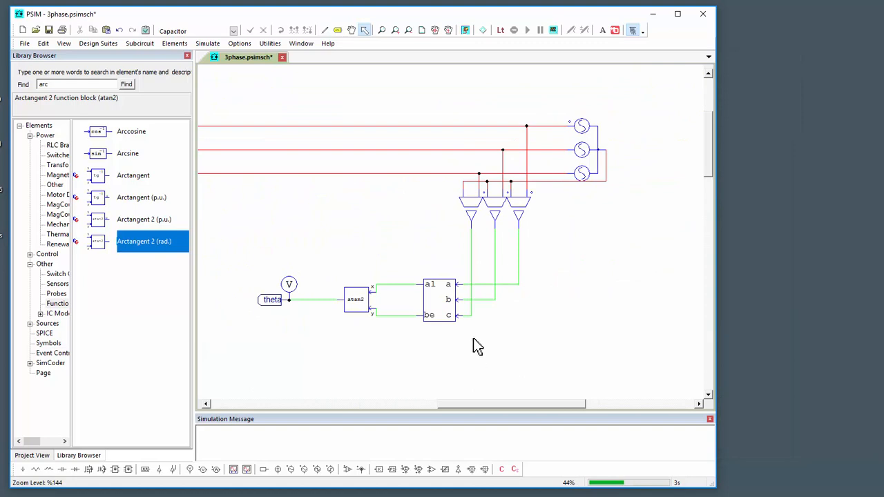
Search the library for zoh and place a zero-order hold on each of the three grid voltage sensor outputs.
{"action": "double_click", "coordinate": [72, 85]}
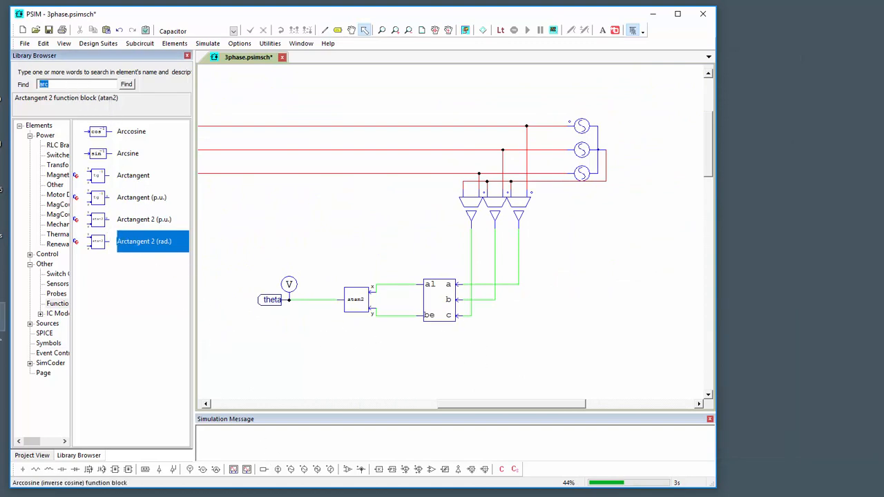
{"action": "type", "text": "zoh"}
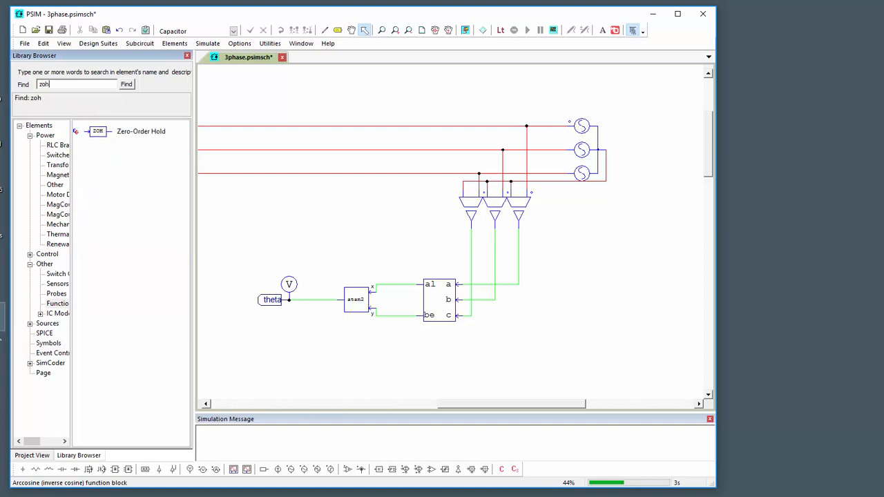
{"action": "left_click", "coordinate": [104, 131]}
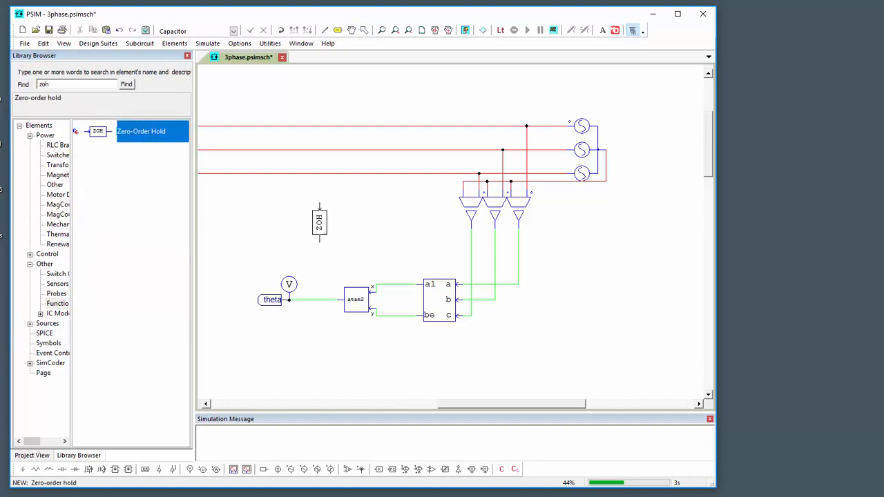
{"action": "left_click", "coordinate": [471, 249]}
{"action": "left_click", "coordinate": [494, 249]}
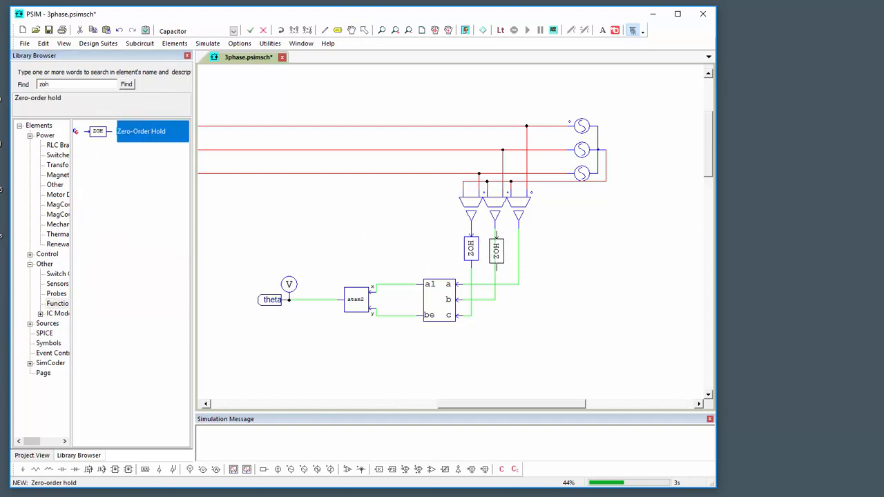
{"action": "key", "text": "Escape"}
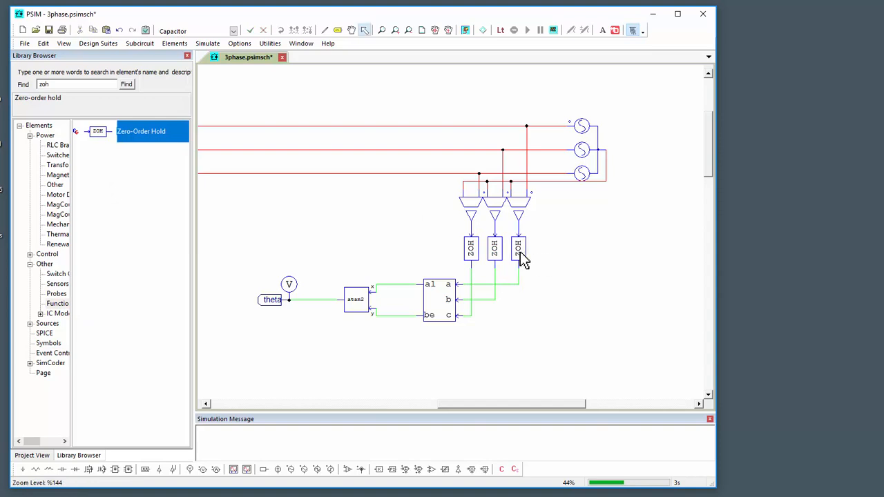
Set the sampling frequency of all three new zero-order holds to 20k at once.
{"action": "left_click", "coordinate": [473, 255]}
{"action": "left_click", "coordinate": [494, 251], "text": "shift"}
{"action": "left_click", "coordinate": [521, 254], "text": "shift"}
{"action": "right_click", "coordinate": [523, 253]}
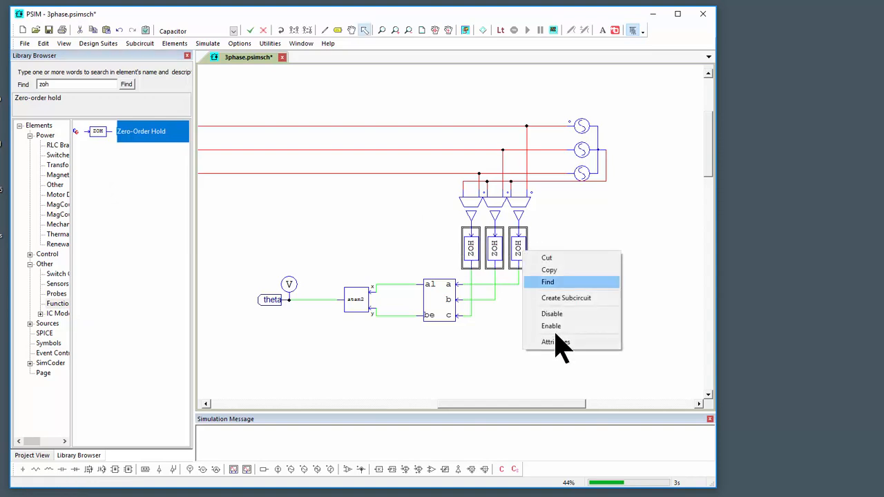
{"action": "left_click", "coordinate": [556, 341]}
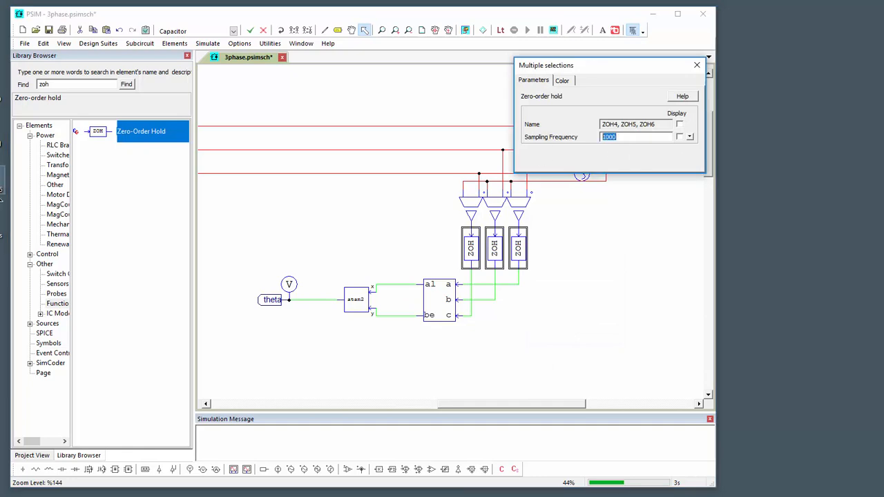
{"action": "type", "text": "20k"}
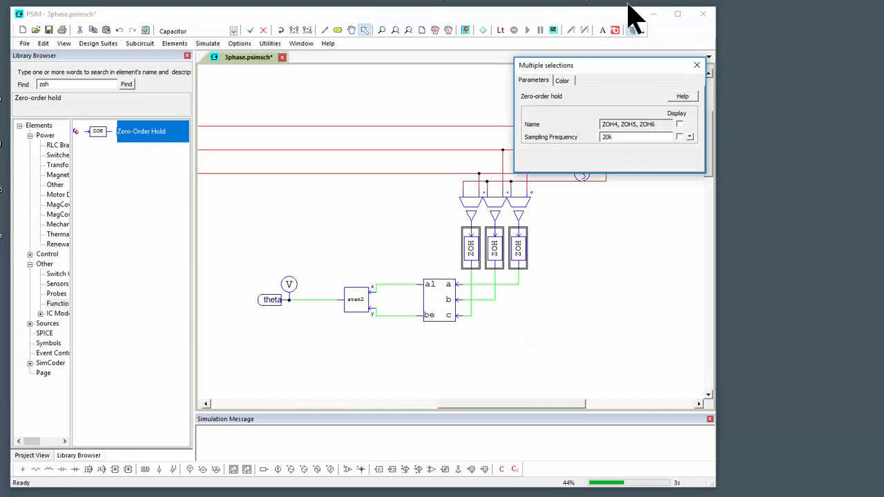
{"action": "left_click", "coordinate": [697, 65]}
{"action": "left_click", "coordinate": [421, 363]}
Find the 3-phase wattmeter in the library and insert it across the three phase lines on the grid side of the inductors.
{"action": "left_click_drag", "start_coordinate": [382, 360], "coordinate": [492, 329]}
{"action": "left_click", "coordinate": [83, 83]}
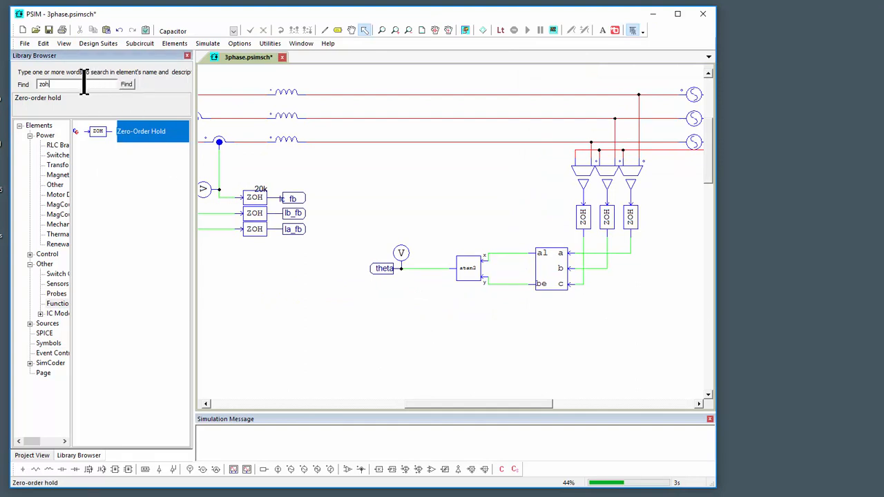
{"action": "type", "text": "3"}
{"action": "key", "text": "Return"}
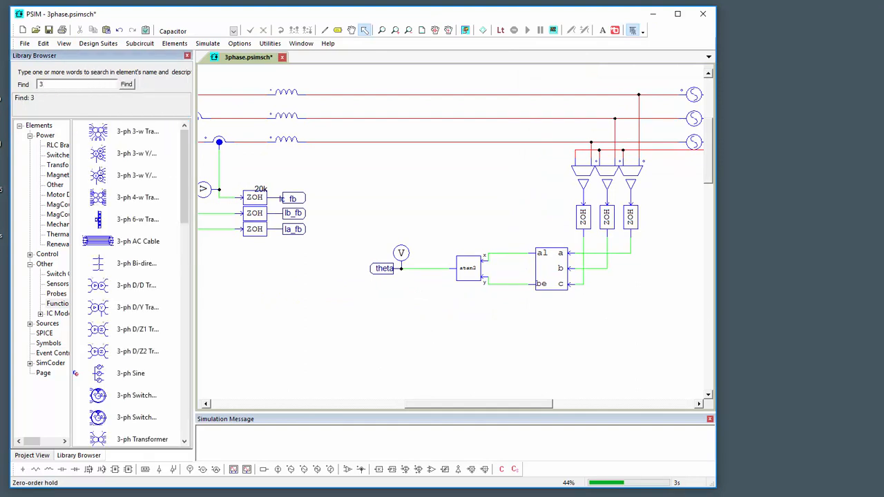
{"action": "type", "text": "powe"}
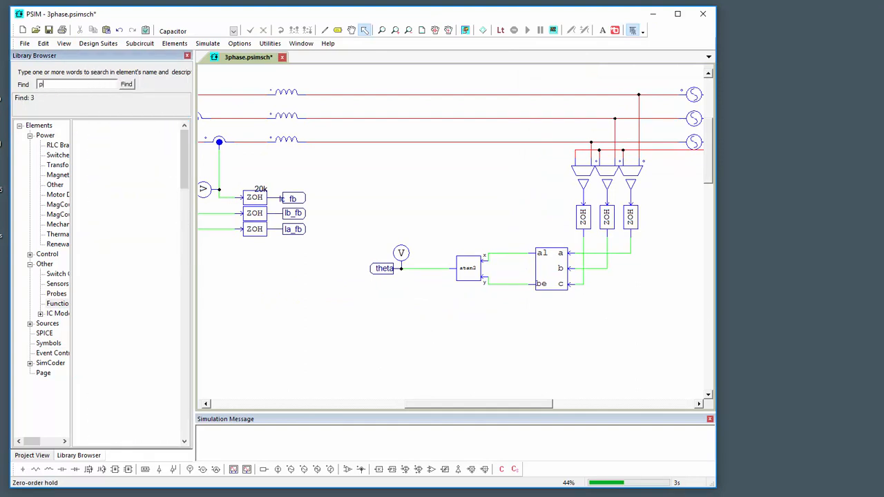
{"action": "key", "text": "BackSpace"}
{"action": "key", "text": "BackSpace"}
{"action": "key", "text": "BackSpace"}
{"action": "key", "text": "BackSpace"}
{"action": "type", "text": "wat"}
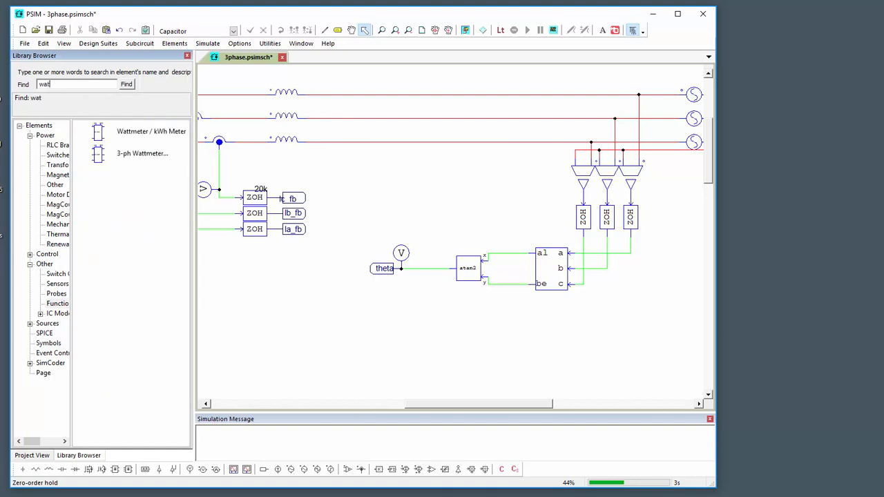
{"action": "left_click", "coordinate": [135, 156]}
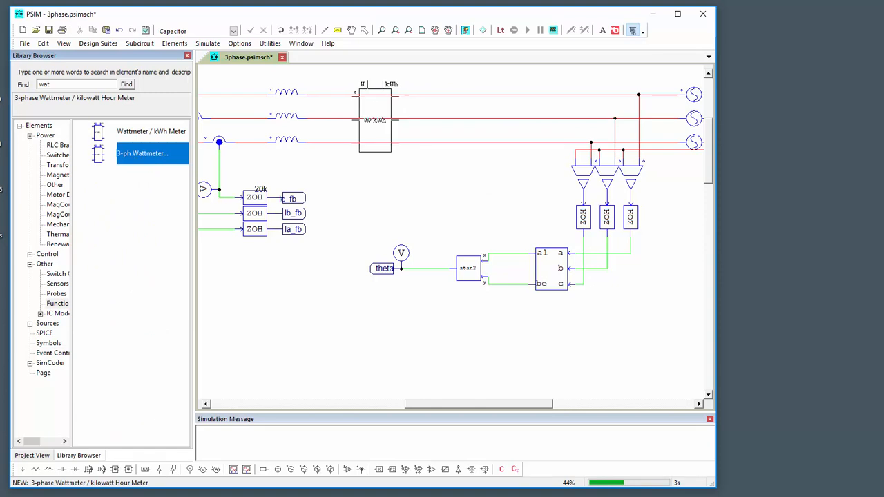
{"action": "left_click", "coordinate": [369, 116]}
Attach a voltage probe to the wattmeter's W output and name it power.
{"action": "left_click_drag", "start_coordinate": [408, 185], "coordinate": [429, 257]}
{"action": "key", "text": "v"}
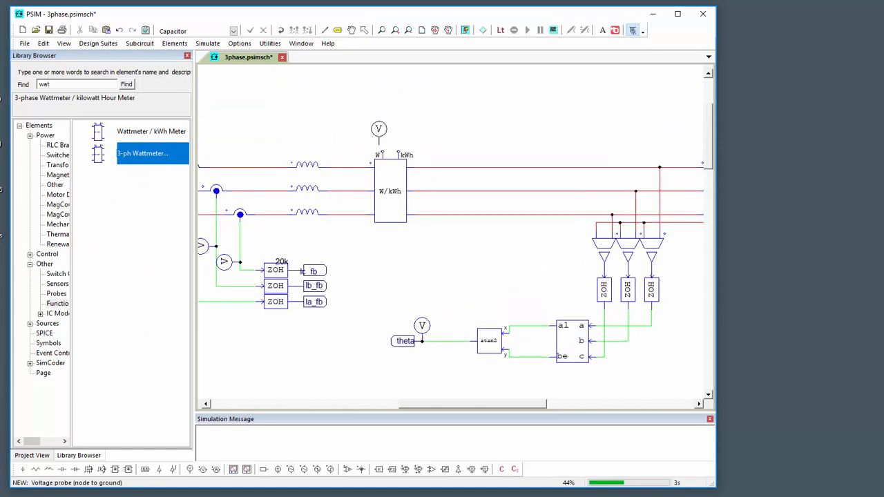
{"action": "left_click", "coordinate": [383, 135]}
{"action": "double_click", "coordinate": [383, 135]}
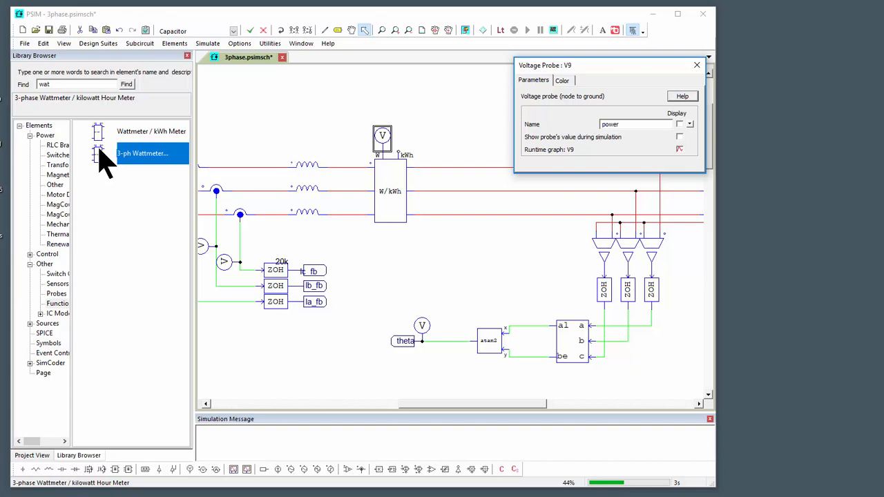
{"action": "left_click", "coordinate": [696, 65]}
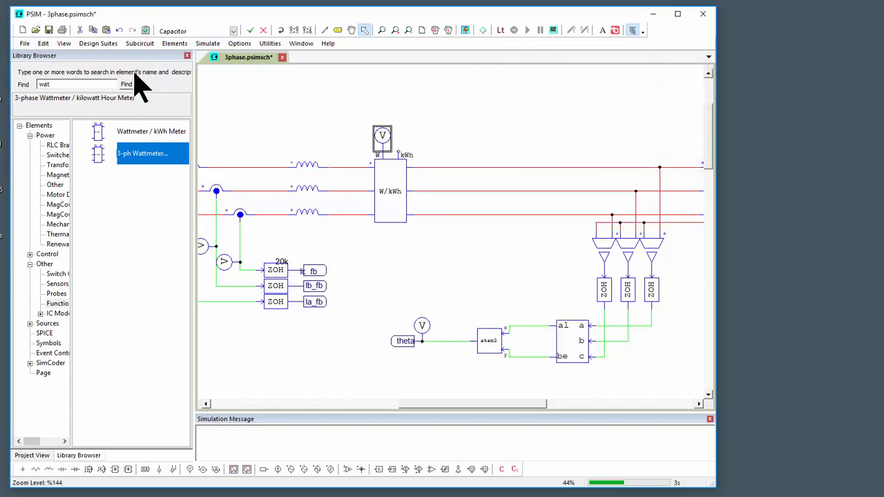
Insert a 3-phase VA/power factor meter in the phase lines after the wattmeter and check its parameters.
{"action": "left_click_drag", "start_coordinate": [78, 85], "coordinate": [3, 87]}
{"action": "type", "text": "a"}
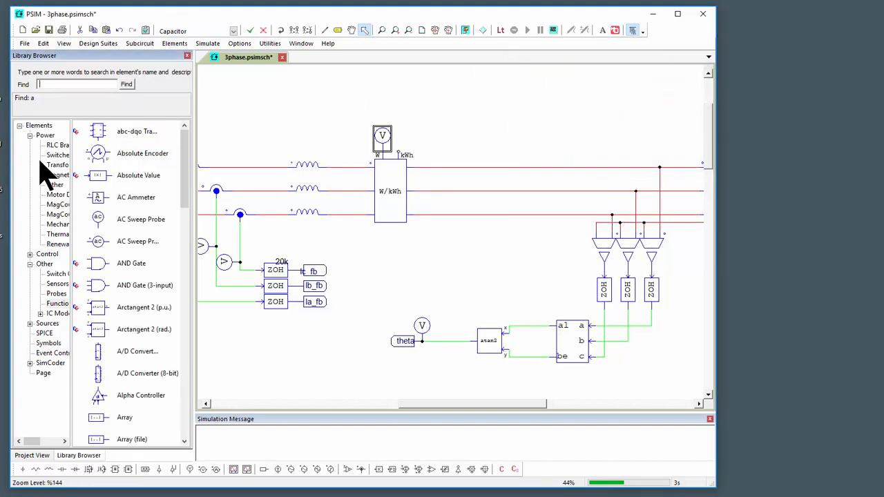
{"action": "type", "text": "va"}
{"action": "left_click", "coordinate": [105, 178]}
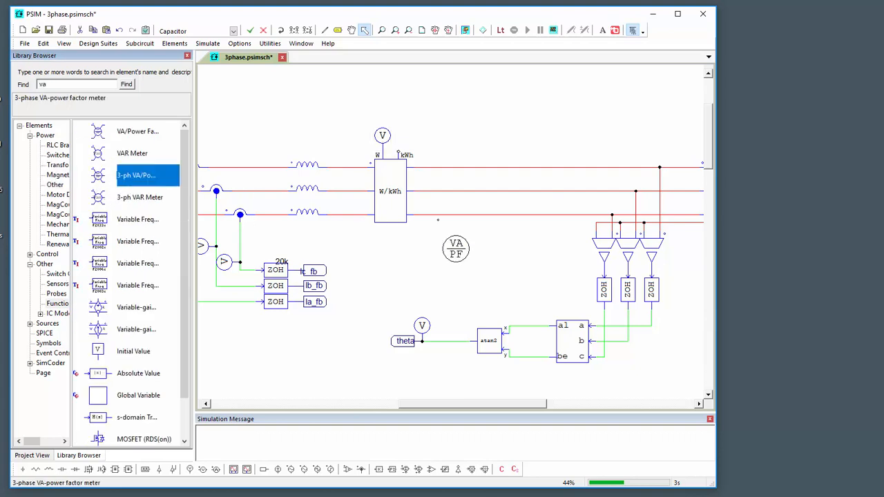
{"action": "left_click", "coordinate": [477, 192]}
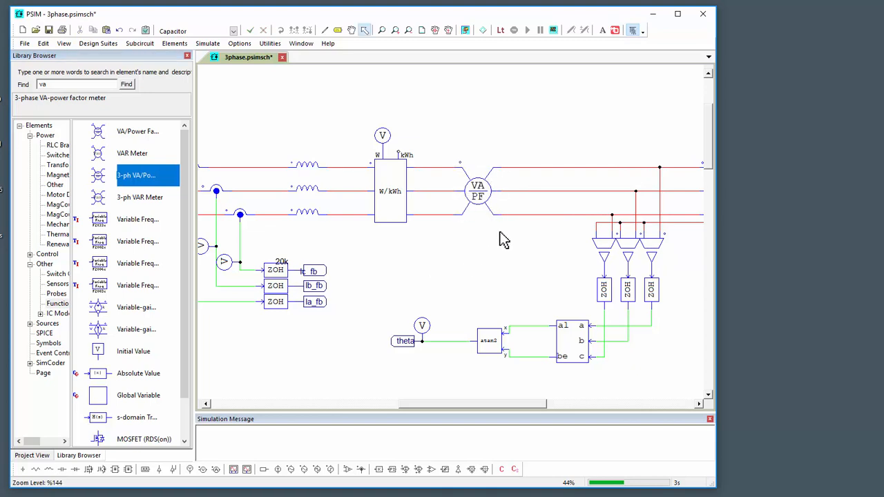
{"action": "double_click", "coordinate": [482, 200]}
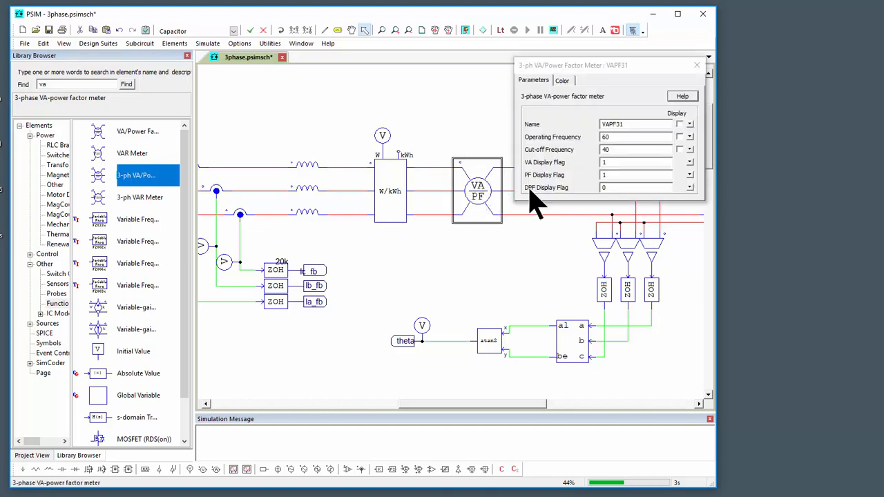
{"action": "left_click", "coordinate": [696, 65]}
Set the three-phase grid source's line-line rms voltage to 240.
{"action": "left_click_drag", "start_coordinate": [582, 122], "coordinate": [280, 183]}
{"action": "double_click", "coordinate": [411, 251]}
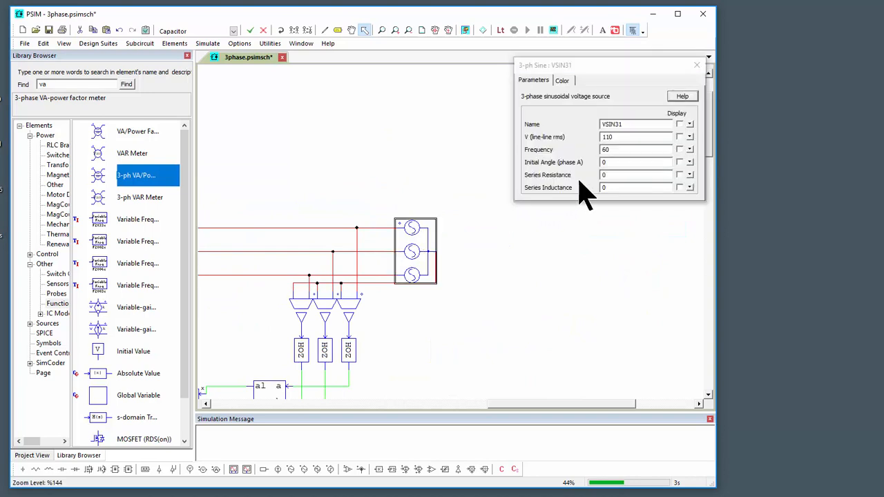
{"action": "left_click", "coordinate": [696, 65]}
{"action": "left_click_drag", "start_coordinate": [454, 337], "coordinate": [584, 234]}
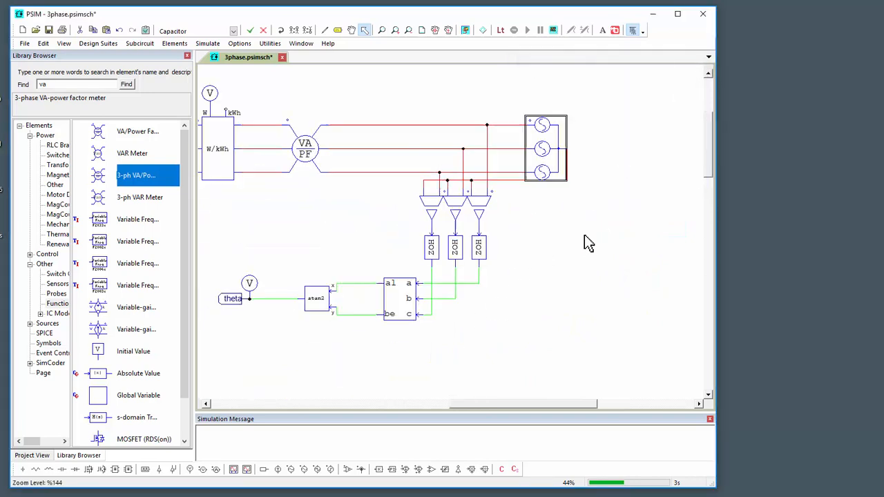
{"action": "double_click", "coordinate": [538, 149]}
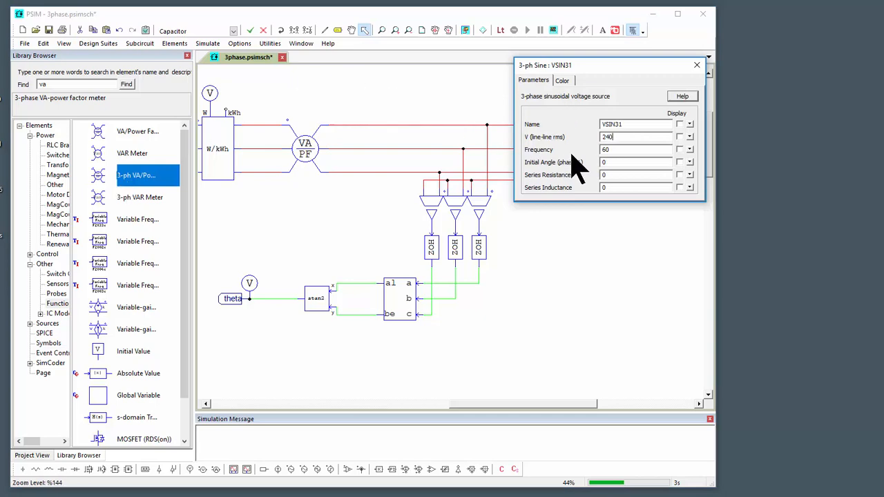
{"action": "left_click", "coordinate": [696, 65]}
Remove the square-wave source and its ground from the q-axis current reference and enable the constant block there instead.
{"action": "left_click_drag", "start_coordinate": [284, 228], "coordinate": [660, 254]}
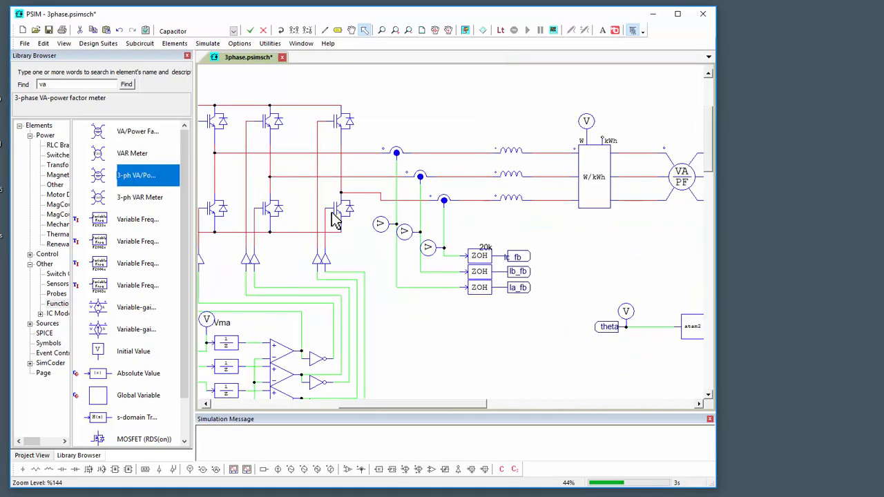
{"action": "scroll", "coordinate": [475, 377], "scroll_direction": "down", "scroll_amount": 2}
{"action": "left_click_drag", "start_coordinate": [453, 369], "coordinate": [439, 295]}
{"action": "scroll", "coordinate": [472, 303], "scroll_direction": "down", "scroll_amount": 1}
{"action": "left_click_drag", "start_coordinate": [500, 318], "coordinate": [497, 311]}
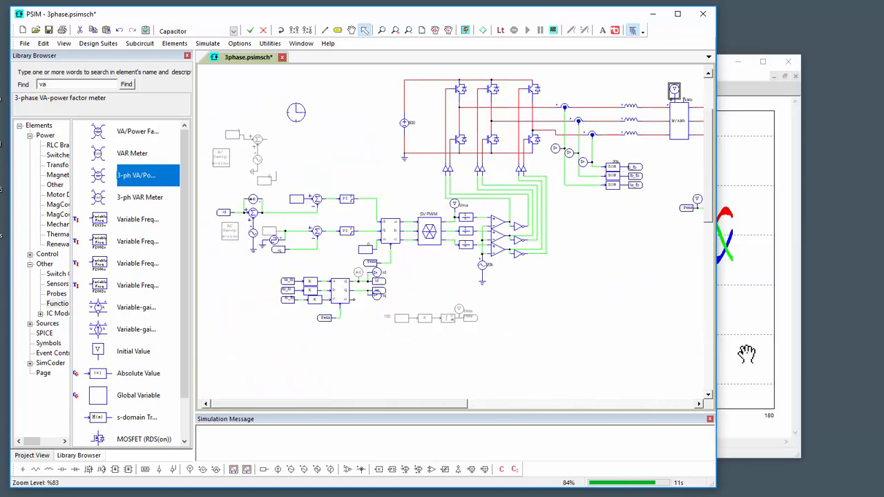
{"action": "left_click_drag", "start_coordinate": [670, 317], "coordinate": [540, 351]}
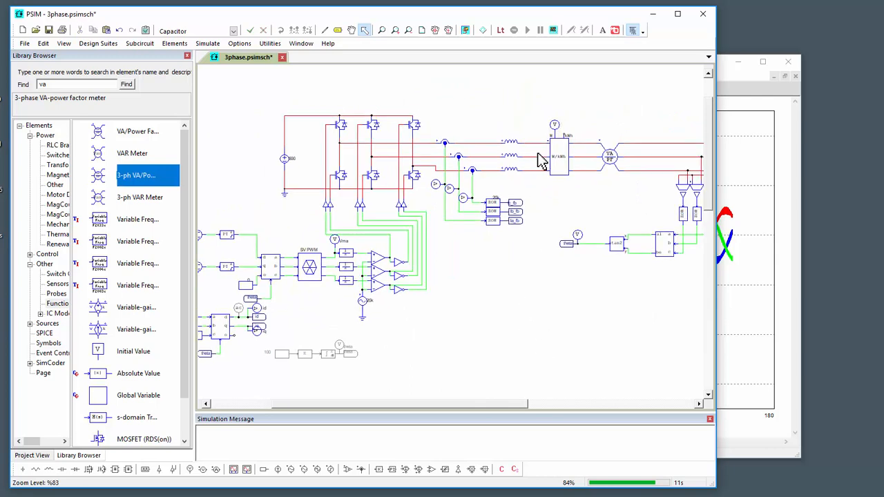
{"action": "left_click_drag", "start_coordinate": [500, 314], "coordinate": [611, 304]}
{"action": "scroll", "coordinate": [234, 333], "scroll_direction": "up", "scroll_amount": 2}
{"action": "left_click_drag", "start_coordinate": [288, 339], "coordinate": [315, 399]}
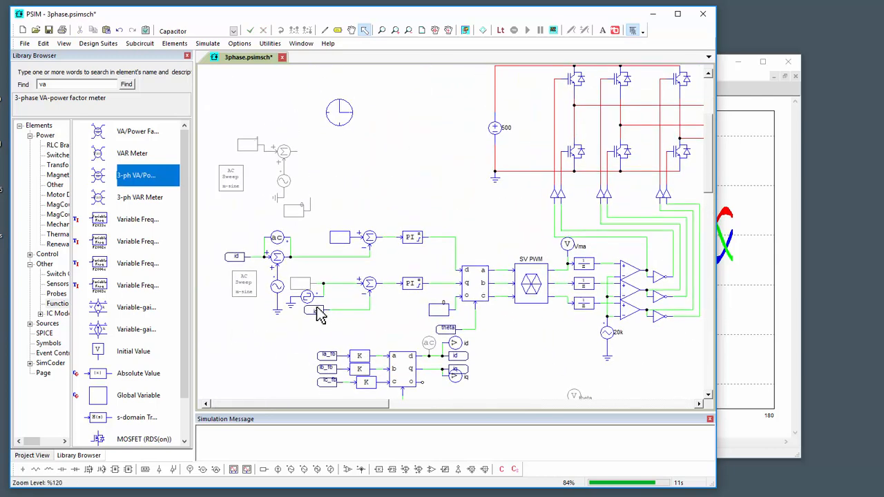
{"action": "scroll", "coordinate": [318, 314], "scroll_direction": "up", "scroll_amount": 2}
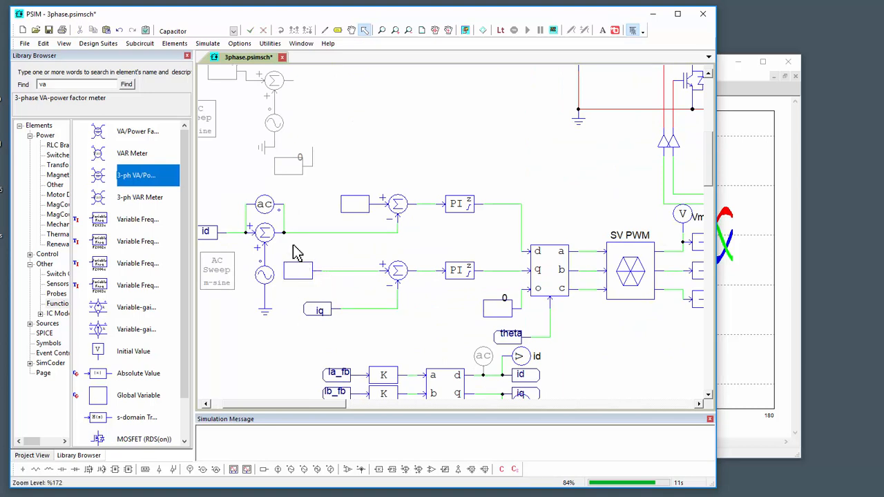
Display the values of the d-axis and q-axis reference constants on the schematic.
{"action": "double_click", "coordinate": [359, 203]}
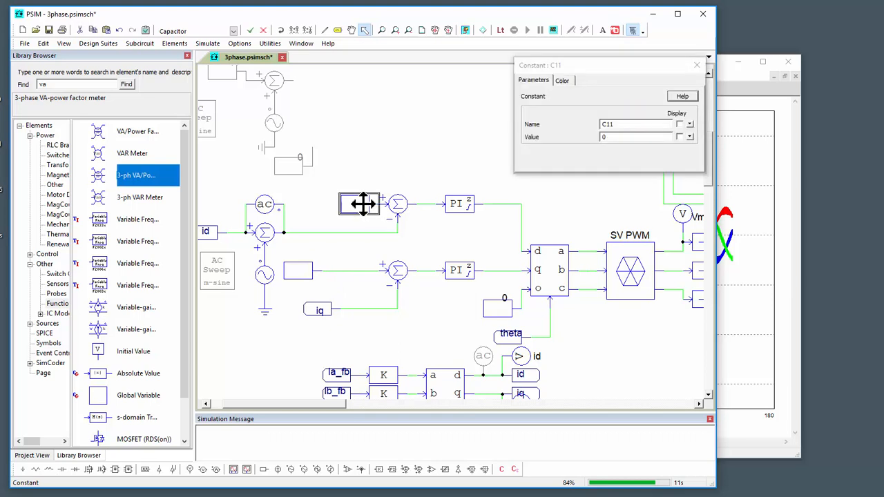
{"action": "left_click", "coordinate": [678, 136]}
{"action": "left_click", "coordinate": [696, 65]}
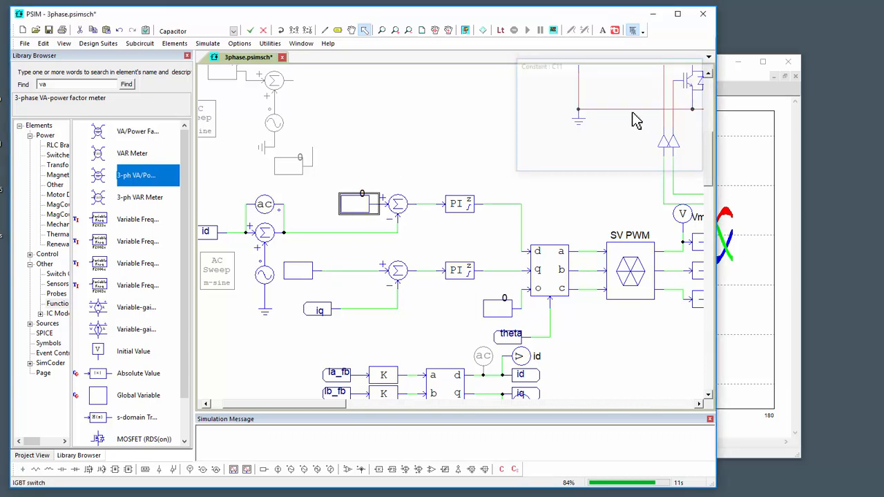
{"action": "double_click", "coordinate": [293, 273]}
{"action": "left_click", "coordinate": [678, 137]}
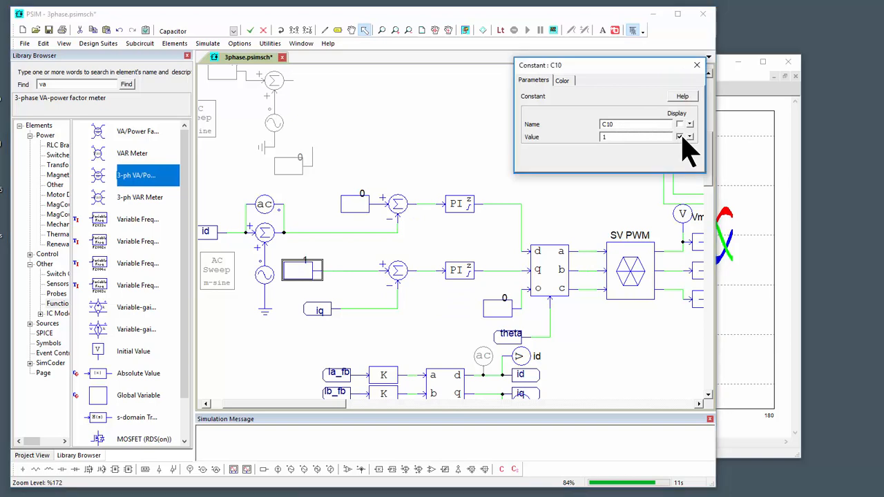
{"action": "left_click", "coordinate": [696, 65]}
{"action": "left_click", "coordinate": [626, 353]}
Start the simulation of the modified inverter circuit and stop it before it completes.
{"action": "scroll", "coordinate": [626, 355], "scroll_direction": "down", "scroll_amount": 2}
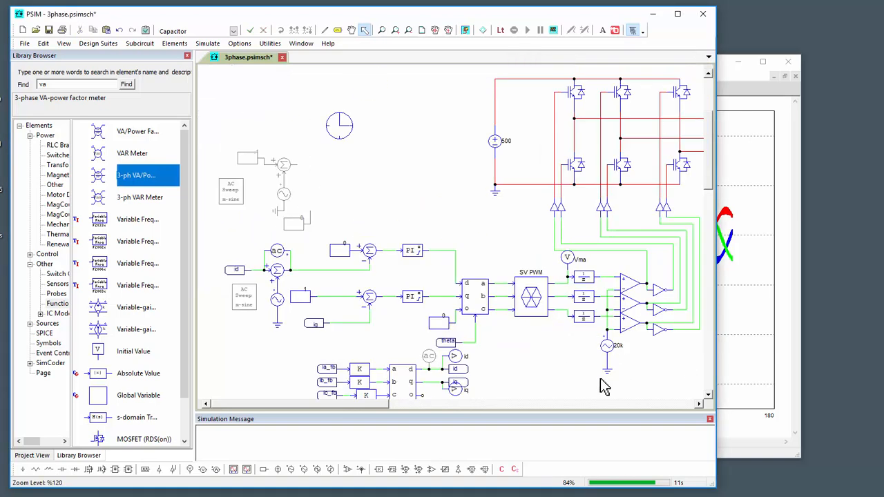
{"action": "left_click_drag", "start_coordinate": [524, 361], "coordinate": [429, 292]}
{"action": "left_click_drag", "start_coordinate": [576, 331], "coordinate": [495, 334]}
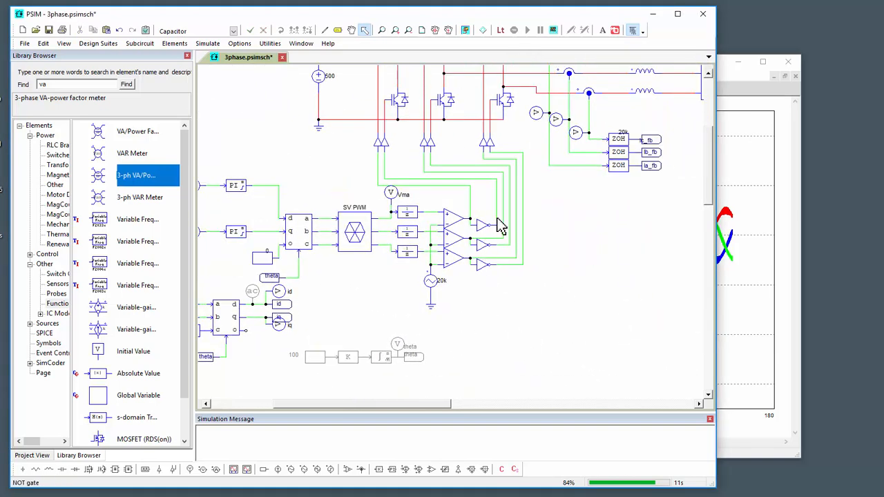
{"action": "left_click_drag", "start_coordinate": [560, 228], "coordinate": [589, 260]}
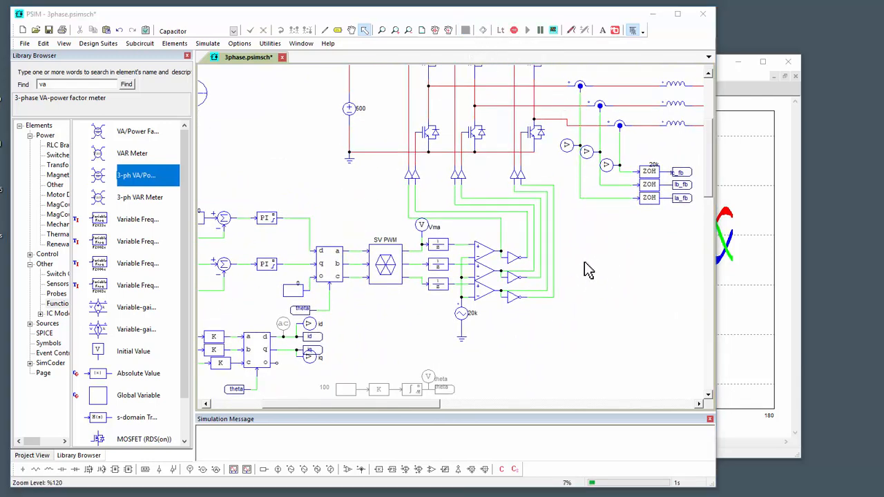
{"action": "left_click", "coordinate": [513, 30]}
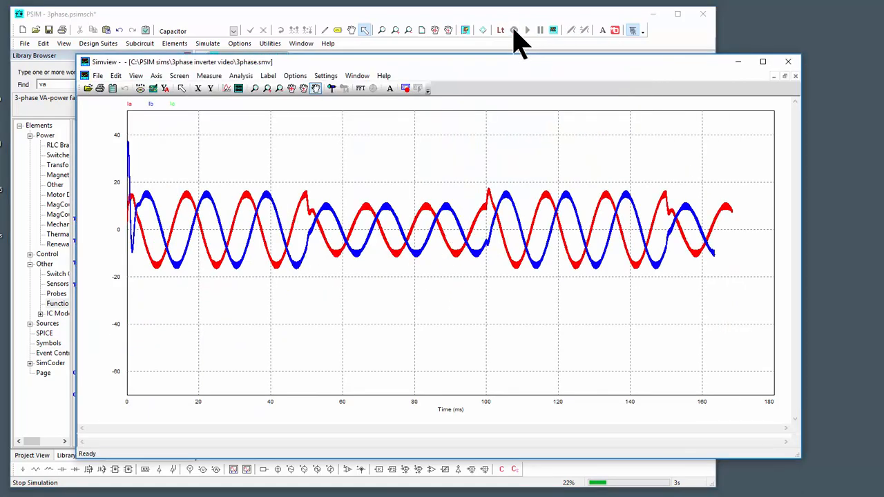
Reload the waveforms with the latest simulation results and add a second plot showing id and iq.
{"action": "left_click", "coordinate": [154, 88]}
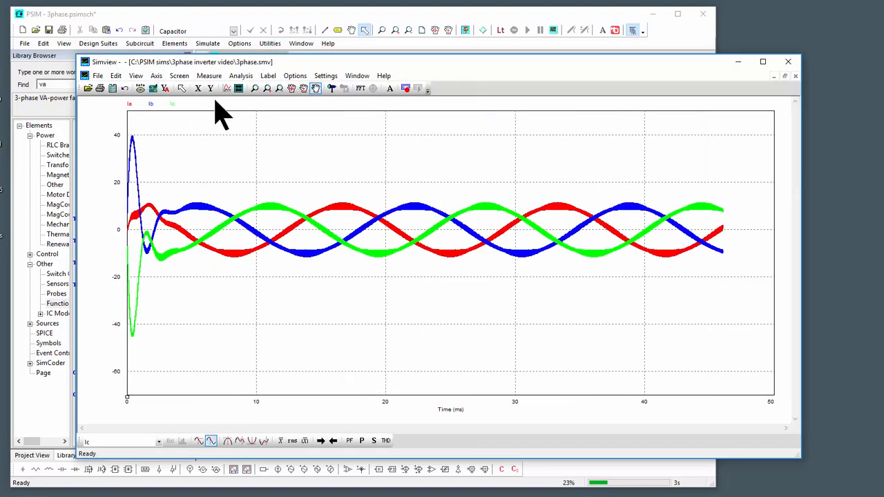
{"action": "left_click", "coordinate": [237, 88]}
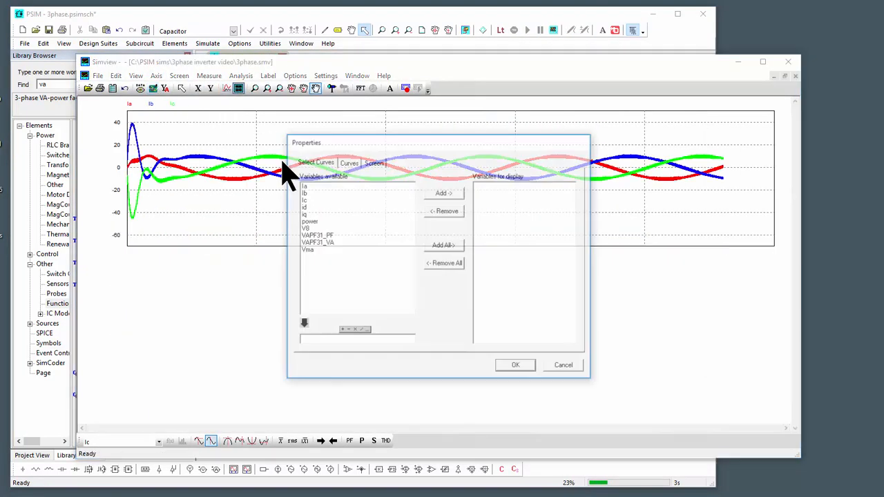
{"action": "left_click", "coordinate": [309, 210]}
{"action": "left_click", "coordinate": [447, 193]}
{"action": "left_click", "coordinate": [513, 367]}
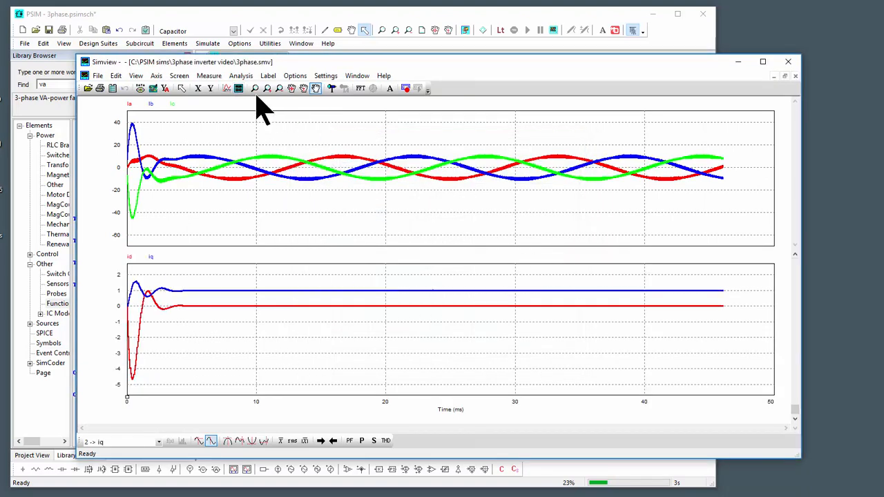
Add two more plots below the current waveforms, one for power and one for VAPF31_VA.
{"action": "left_click", "coordinate": [238, 89]}
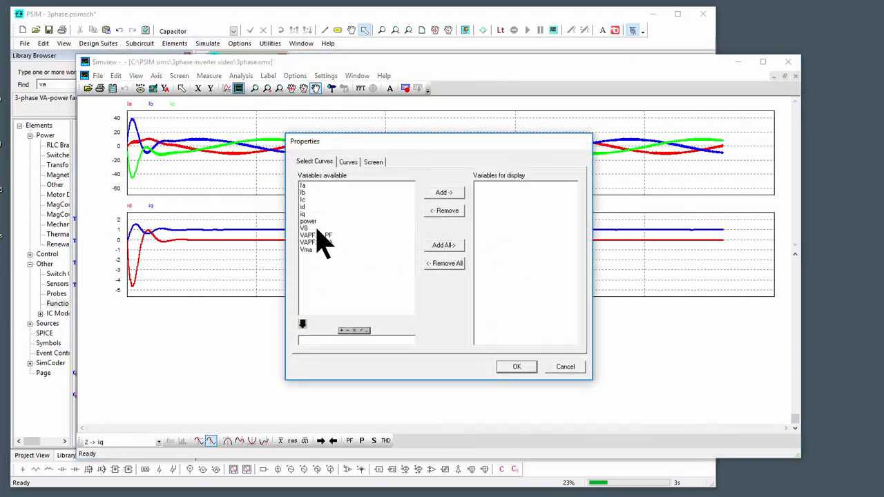
{"action": "double_click", "coordinate": [325, 222]}
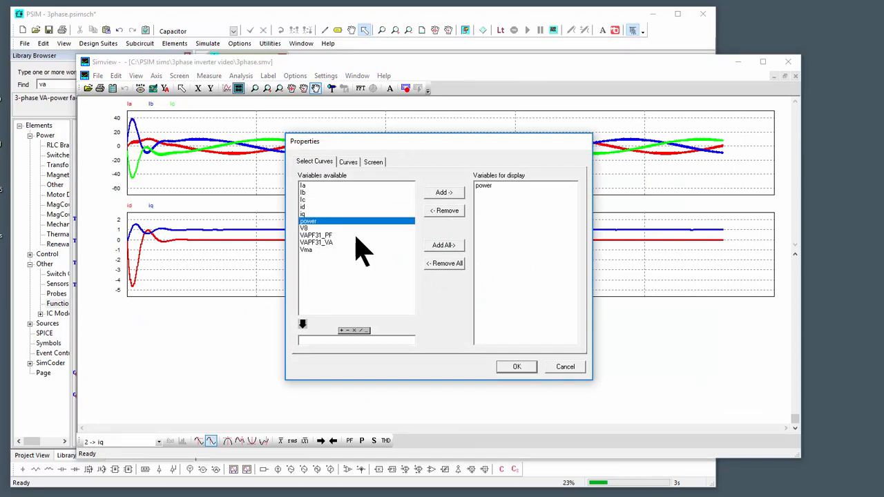
{"action": "left_click", "coordinate": [518, 366]}
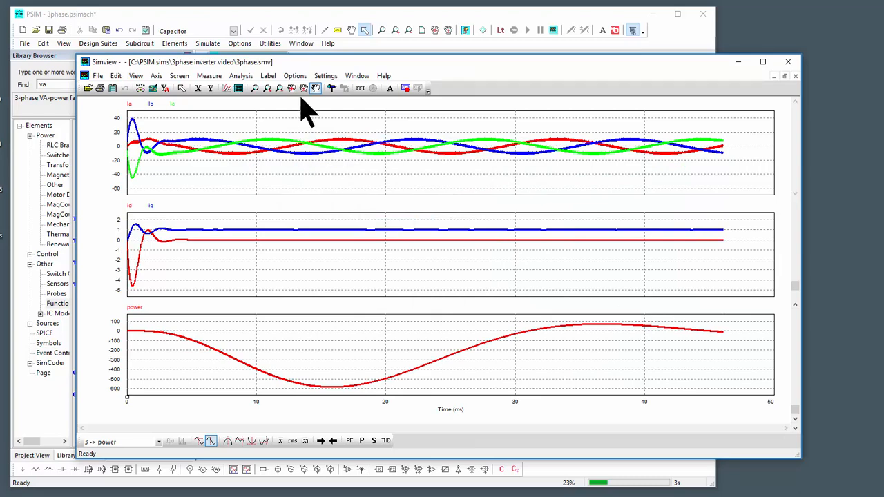
{"action": "left_click", "coordinate": [238, 88]}
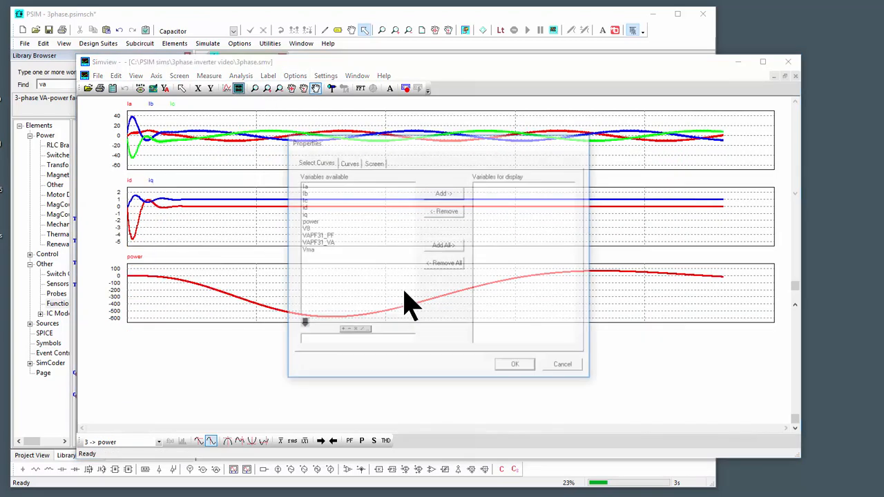
{"action": "double_click", "coordinate": [329, 243]}
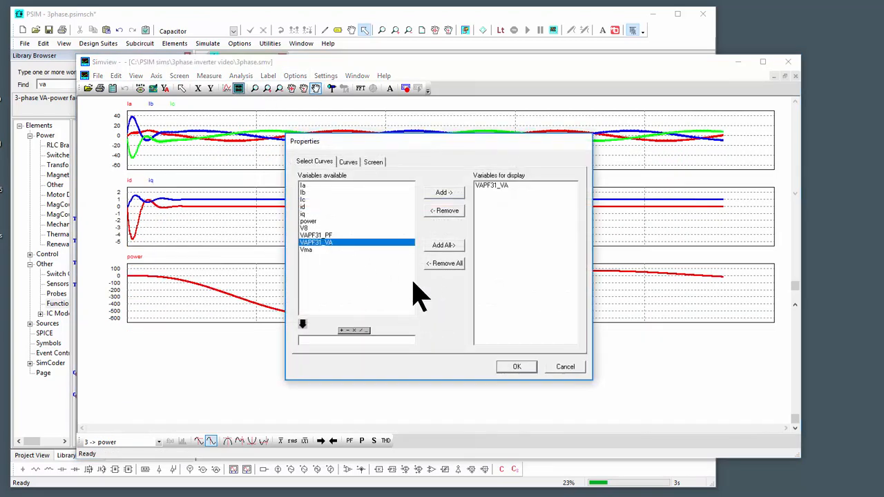
{"action": "left_click", "coordinate": [521, 366]}
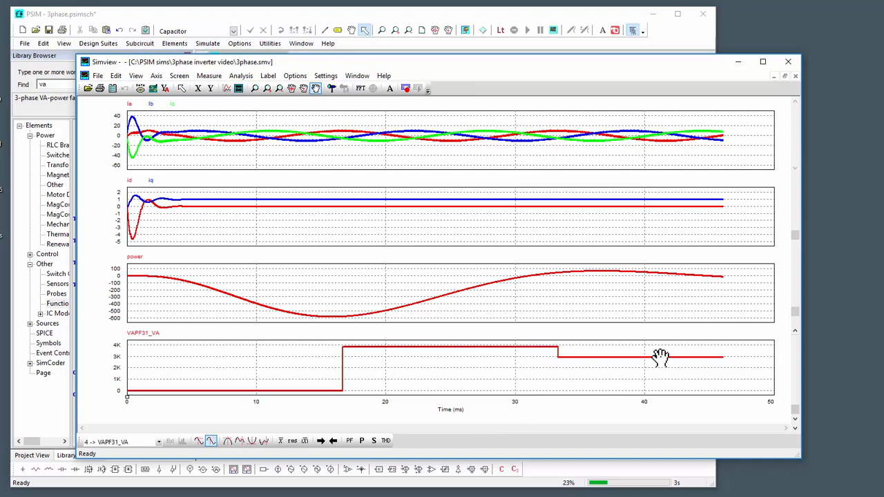
Return to the inverter schematic and set the d-axis current reference constant to 1 and the q-axis constant to 0.
{"action": "left_click", "coordinate": [406, 18]}
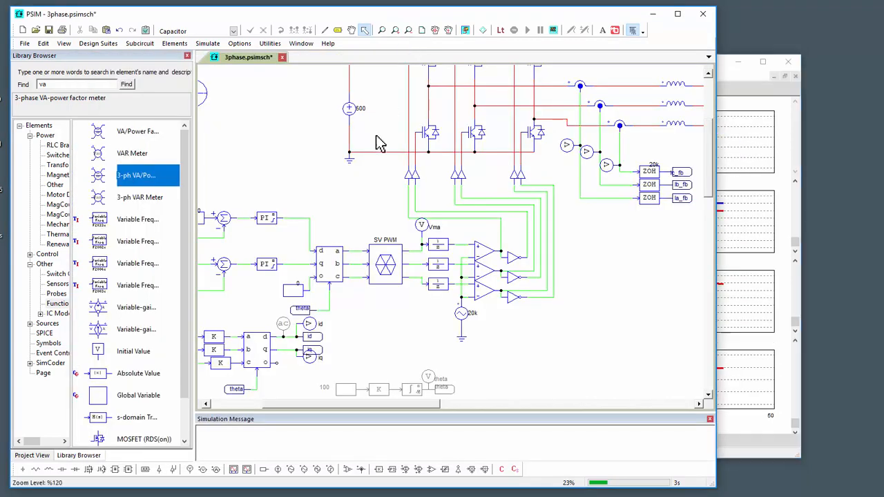
{"action": "left_click_drag", "start_coordinate": [443, 170], "coordinate": [589, 161]}
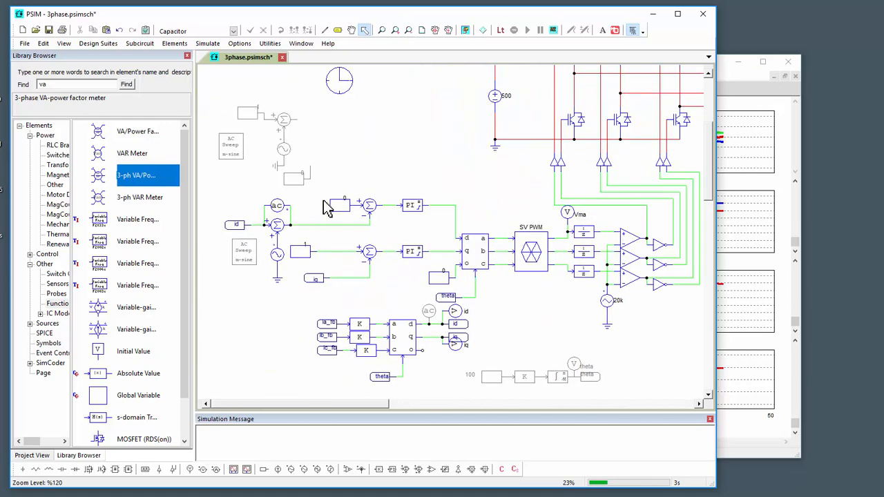
{"action": "double_click", "coordinate": [466, 267]}
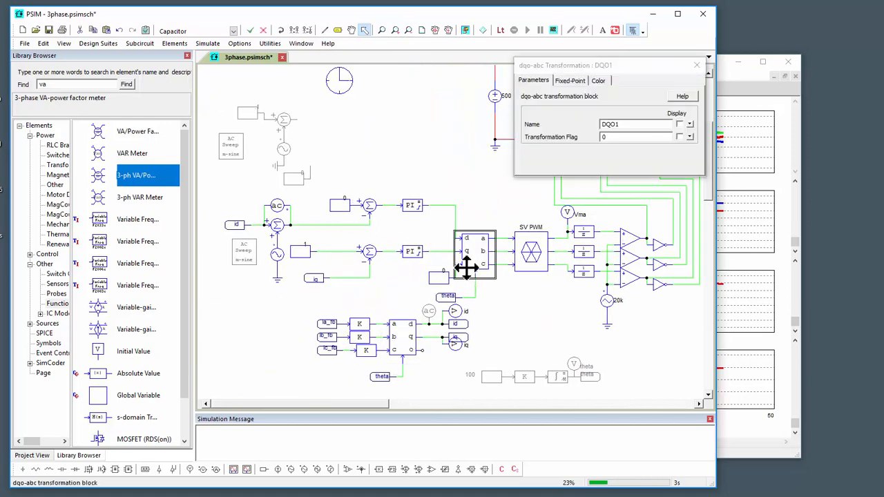
{"action": "left_click", "coordinate": [696, 65]}
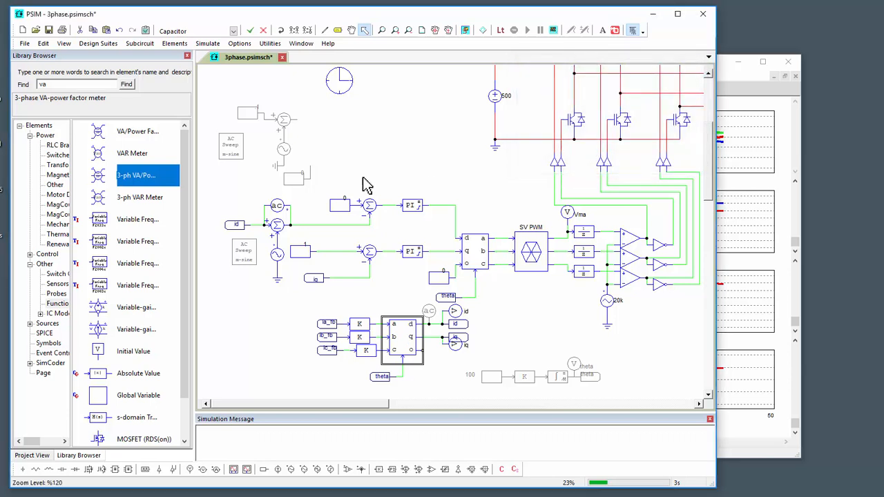
{"action": "double_click", "coordinate": [339, 204]}
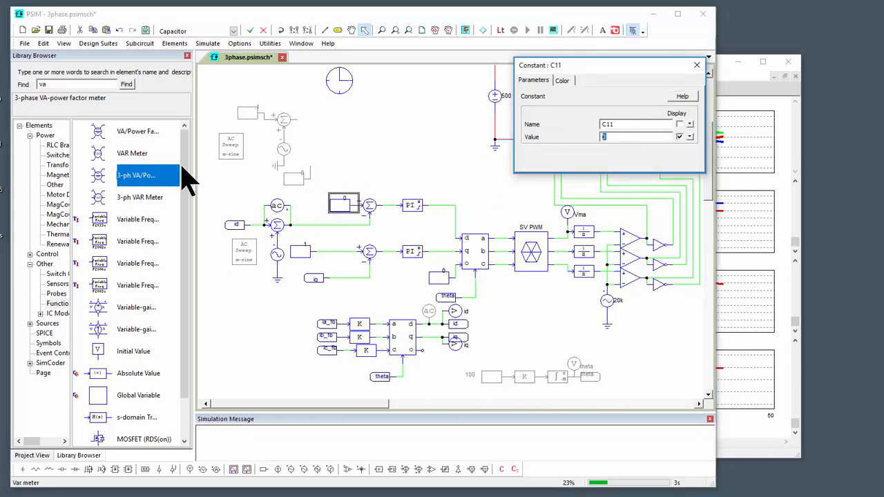
{"action": "type", "text": "1"}
{"action": "left_click", "coordinate": [696, 65]}
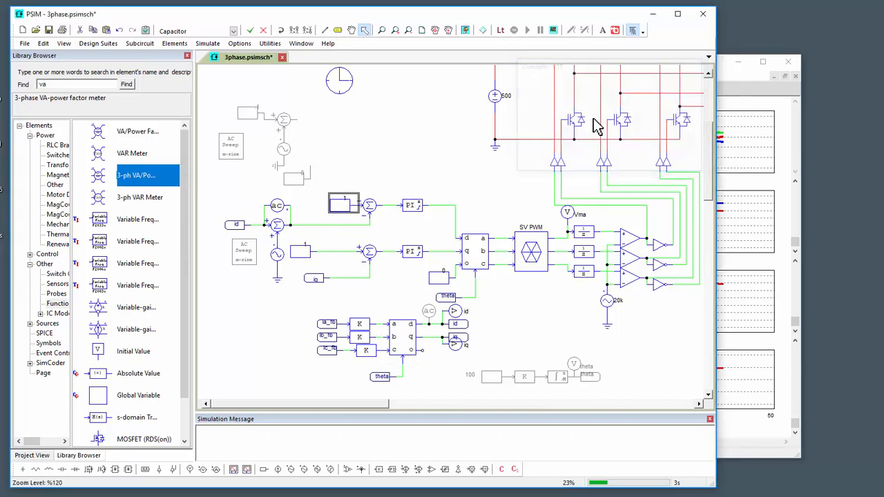
{"action": "double_click", "coordinate": [299, 250]}
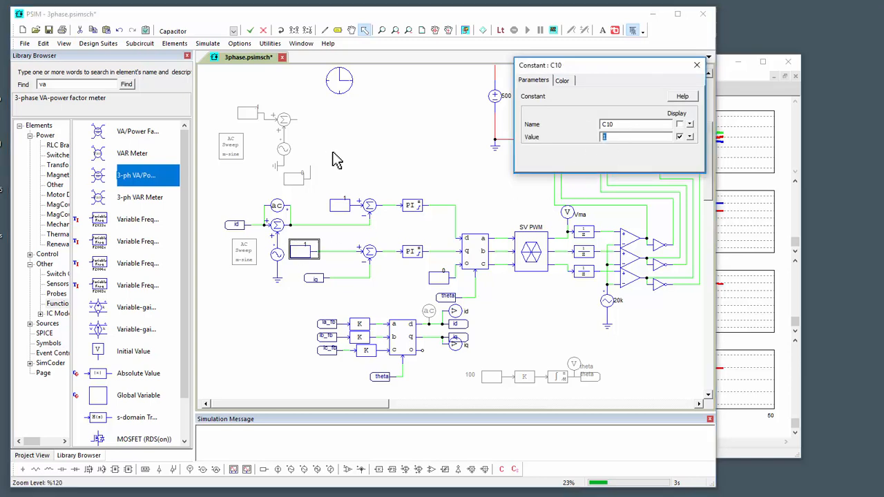
{"action": "left_click", "coordinate": [700, 67]}
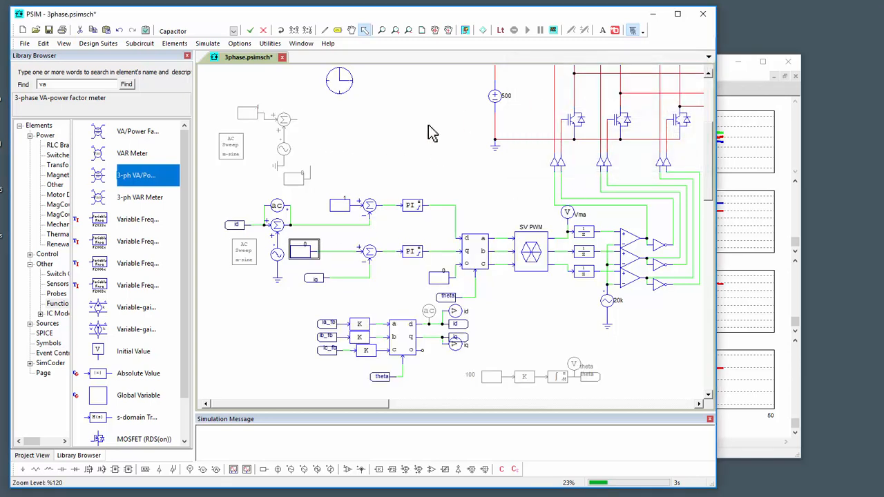
Run the simulation partway with the changed references, stop it early, and autoscale the vertical axes of the waveform plots.
{"action": "left_click", "coordinate": [465, 30]}
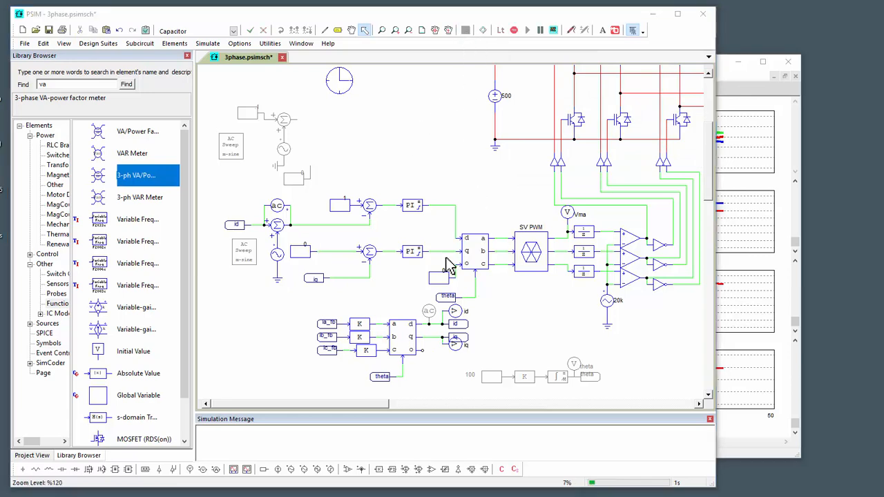
{"action": "left_click_drag", "start_coordinate": [560, 328], "coordinate": [502, 312]}
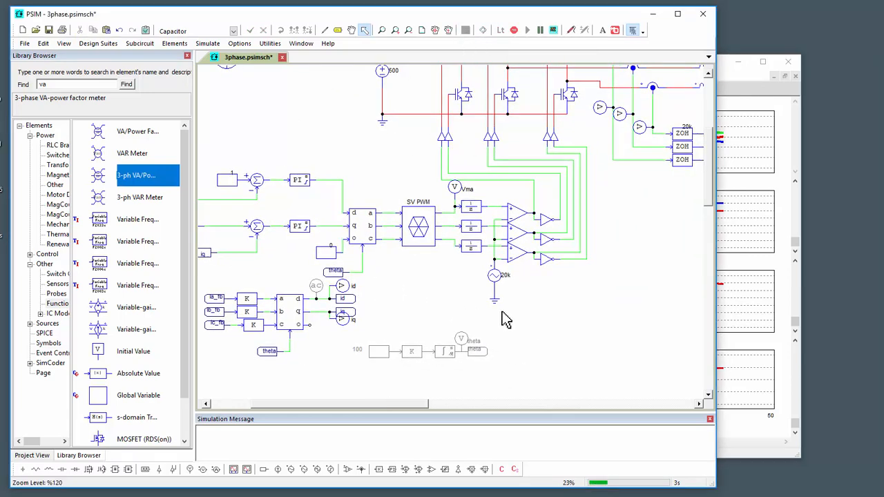
{"action": "left_click", "coordinate": [514, 29]}
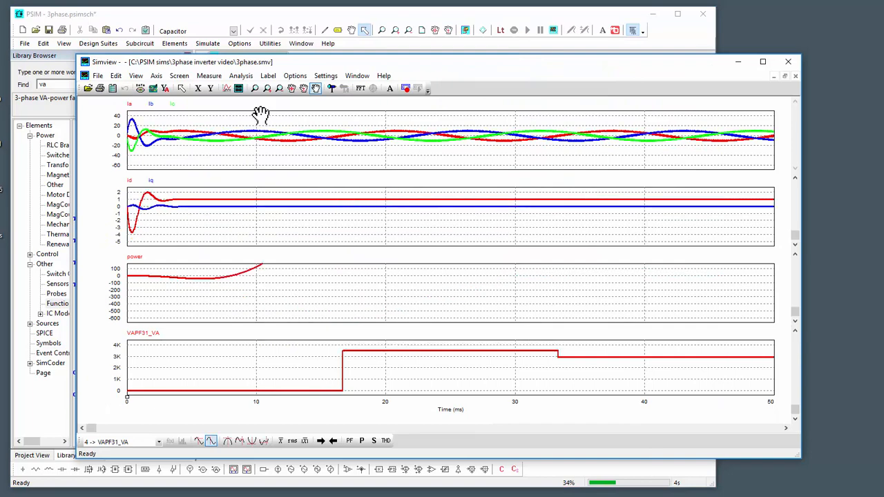
{"action": "left_click", "coordinate": [166, 88]}
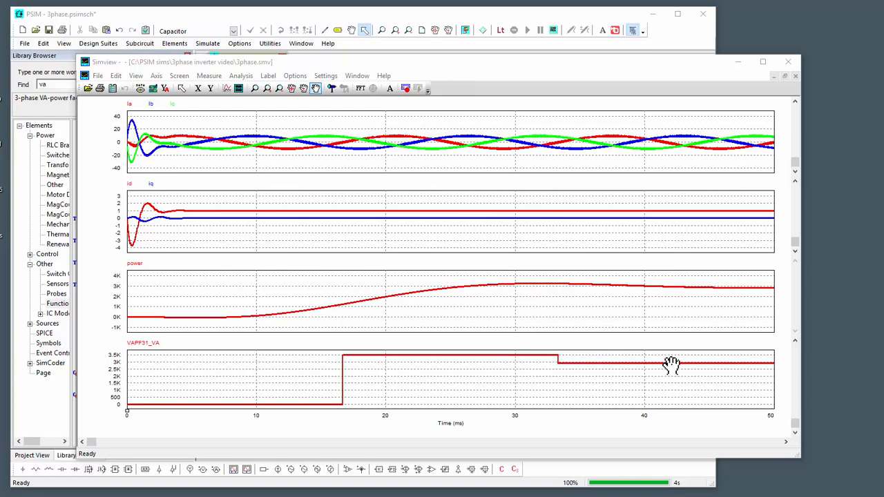
Add another plot showing the VAPF31_PF power factor below the existing waveforms.
{"action": "left_click", "coordinate": [238, 88]}
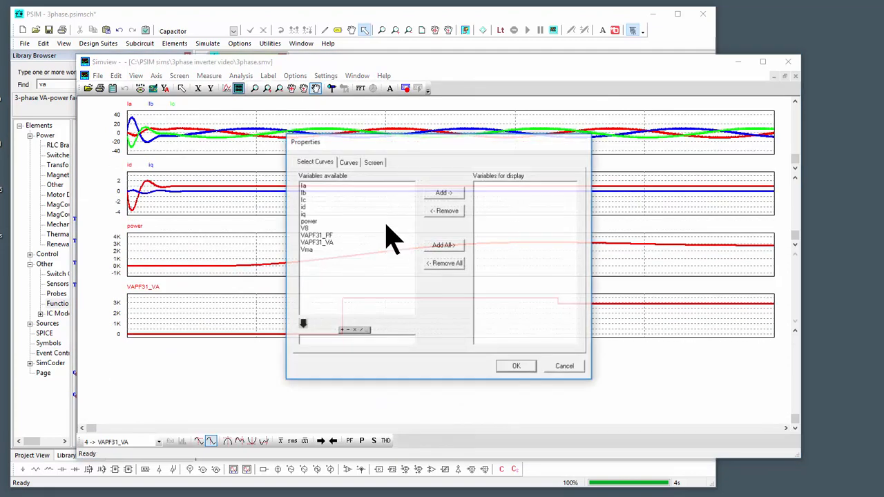
{"action": "double_click", "coordinate": [325, 235]}
{"action": "left_click", "coordinate": [514, 367]}
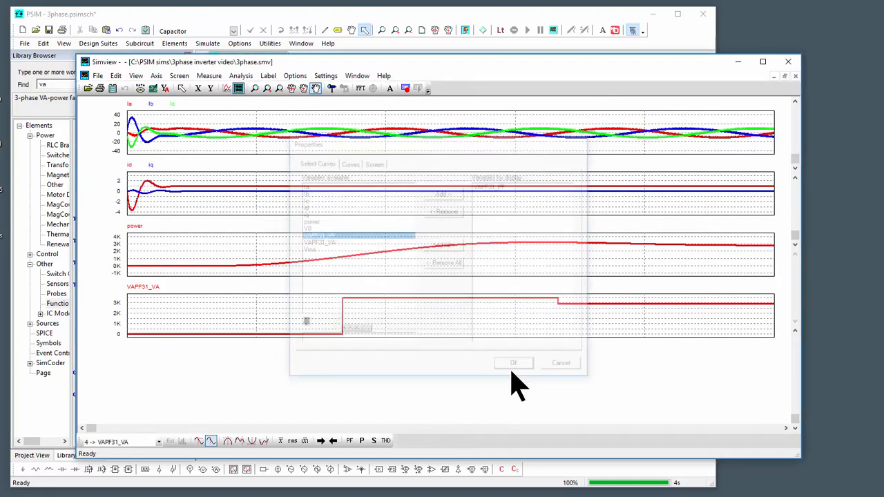
Set the d-axis current reference constant to -1 in the schematic and start the simulation.
{"action": "left_click", "coordinate": [375, 13]}
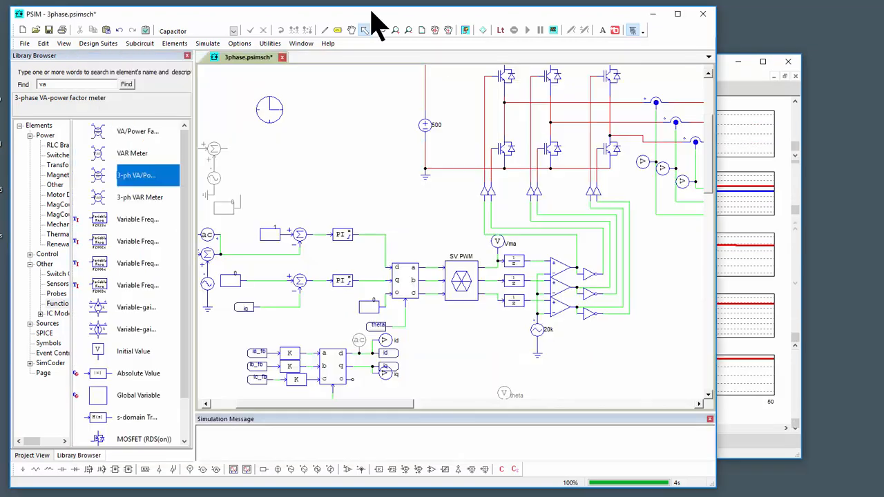
{"action": "double_click", "coordinate": [236, 287]}
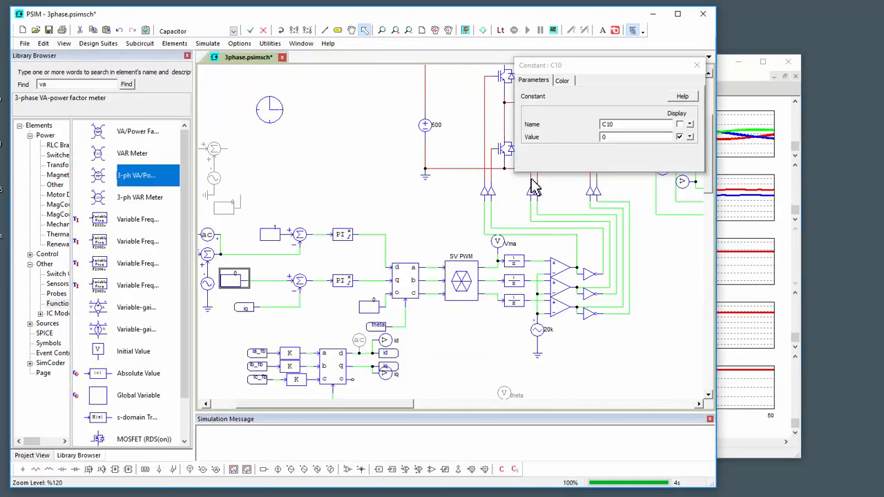
{"action": "left_click", "coordinate": [273, 233]}
{"action": "left_click", "coordinate": [623, 138]}
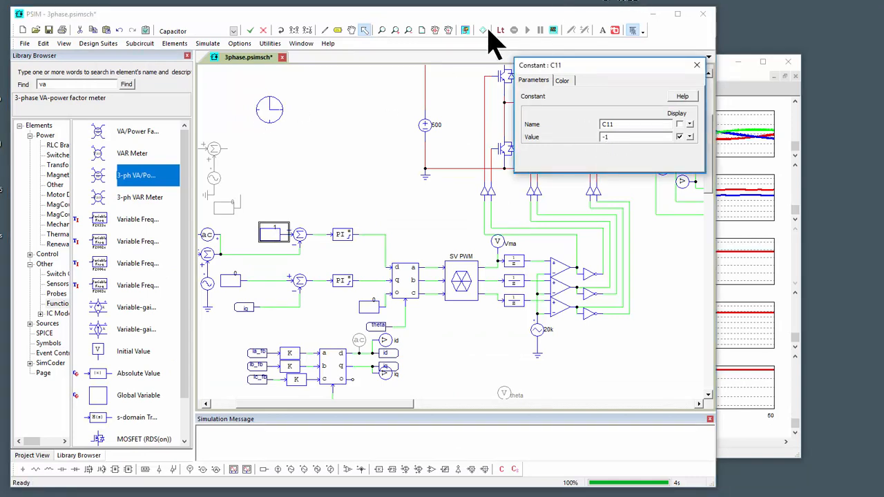
{"action": "left_click", "coordinate": [465, 31]}
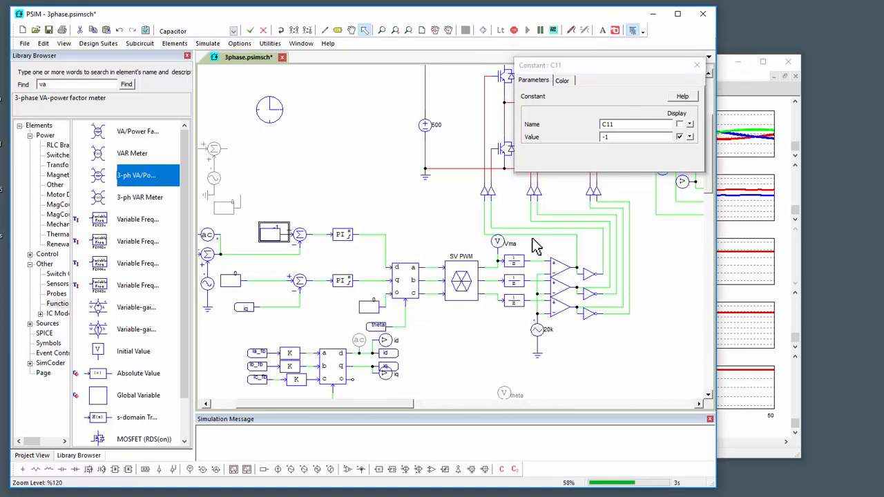
Open a runtime graph for the power probe on the three-phase W/kWh meter while the simulation runs.
{"action": "left_click_drag", "start_coordinate": [631, 278], "coordinate": [377, 363]}
{"action": "left_click_drag", "start_coordinate": [546, 268], "coordinate": [530, 335]}
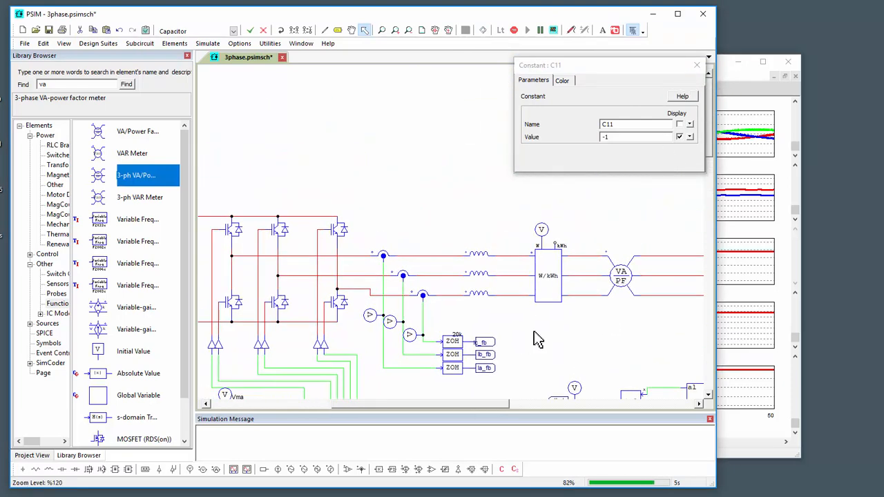
{"action": "right_click", "coordinate": [545, 230]}
{"action": "left_click", "coordinate": [587, 338]}
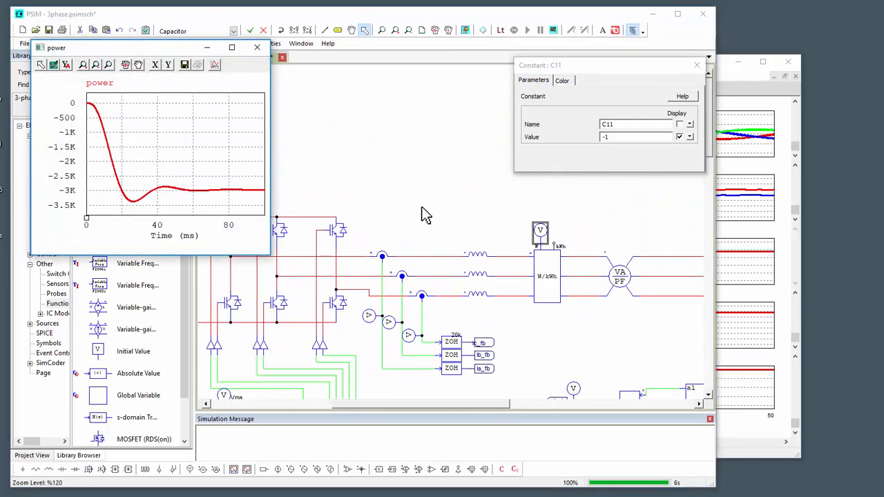
Switch to the Simview waveforms and reload them with the results for the negative d-axis reference.
{"action": "left_click", "coordinate": [745, 90]}
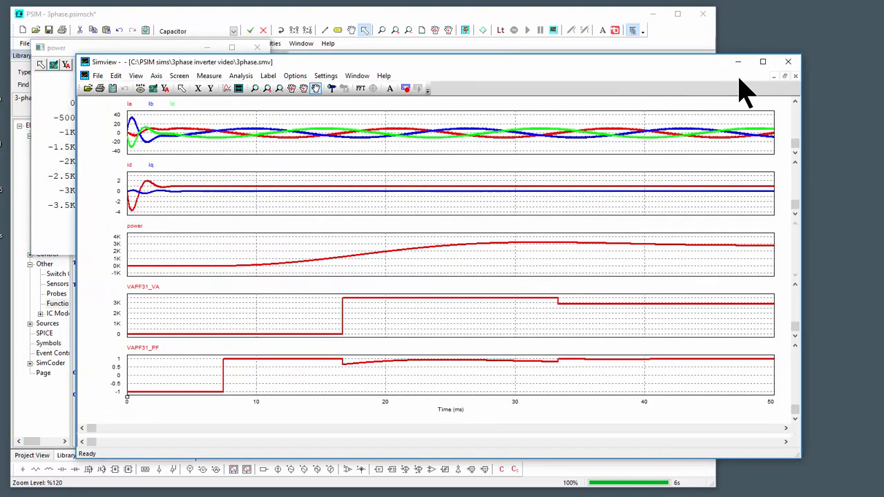
{"action": "left_click", "coordinate": [153, 89]}
{"action": "left_click", "coordinate": [153, 90]}
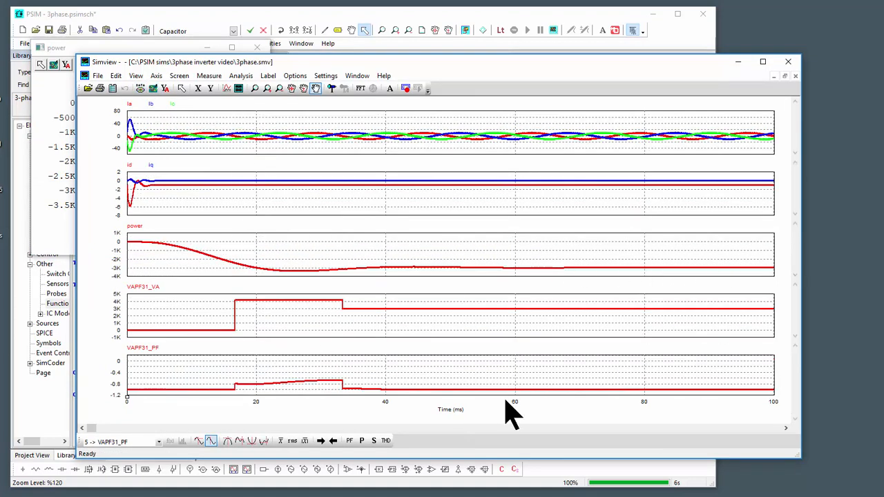
Close the runtime power graph in the schematic and set both the d-axis and q-axis current reference constants to 0.5.
{"action": "left_click", "coordinate": [376, 14]}
{"action": "left_click", "coordinate": [257, 48]}
{"action": "left_click_drag", "start_coordinate": [252, 192], "coordinate": [463, 169]}
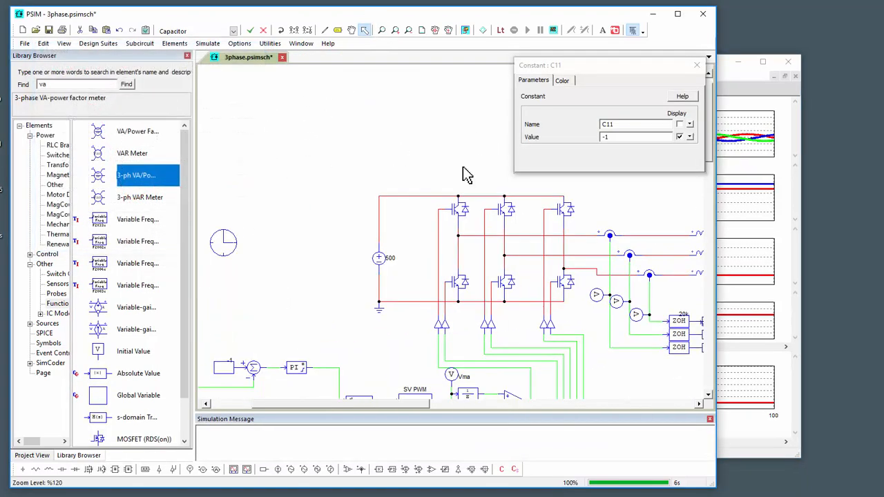
{"action": "left_click_drag", "start_coordinate": [279, 282], "coordinate": [347, 198]}
{"action": "left_click", "coordinate": [282, 280]}
{"action": "left_click_drag", "start_coordinate": [612, 138], "coordinate": [446, 147]}
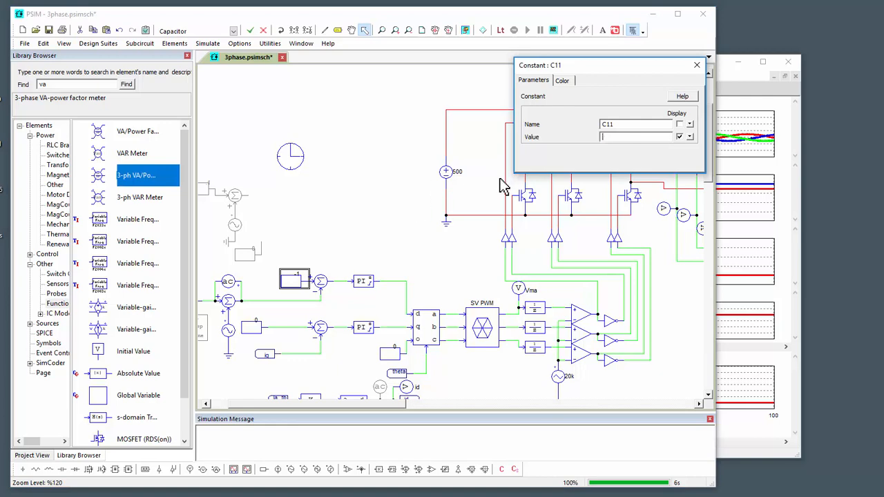
{"action": "type", "text": "5"}
{"action": "left_click", "coordinate": [256, 330]}
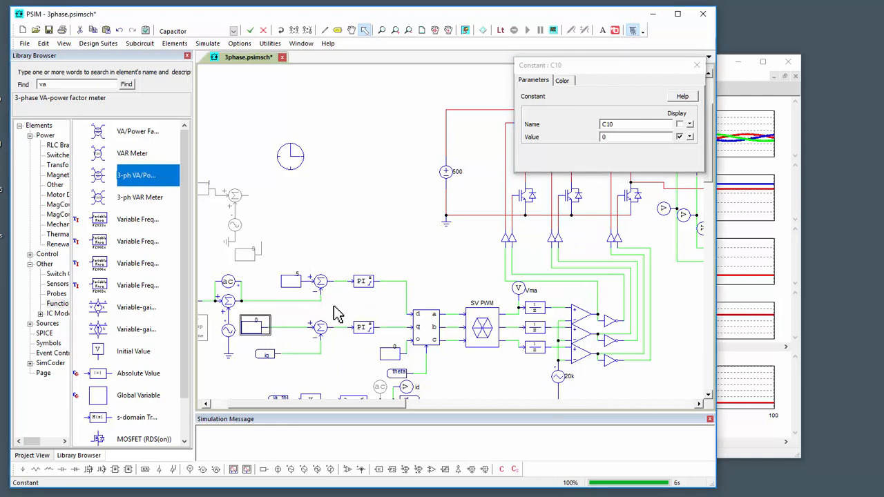
{"action": "left_click", "coordinate": [641, 137]}
{"action": "type", "text": ".5"}
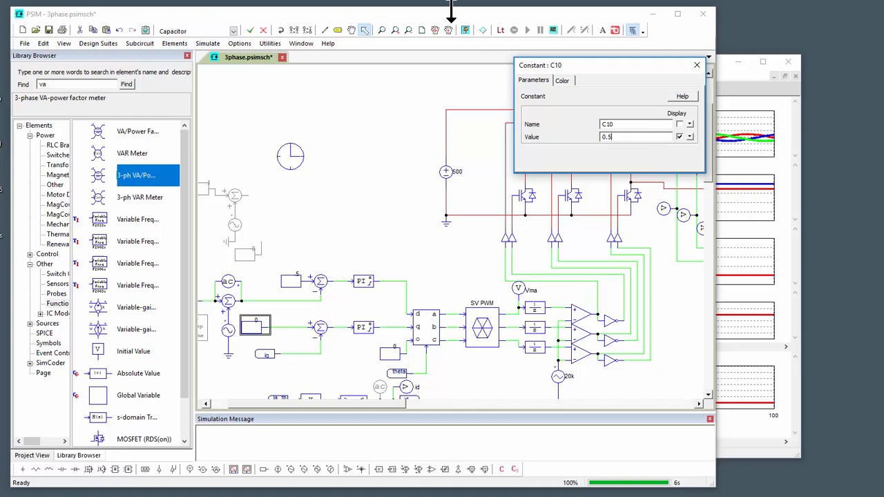
Run the simulation with both current references at 0.5 and autoscale the Y axes of the resulting Simview waveforms.
{"action": "left_click", "coordinate": [465, 31]}
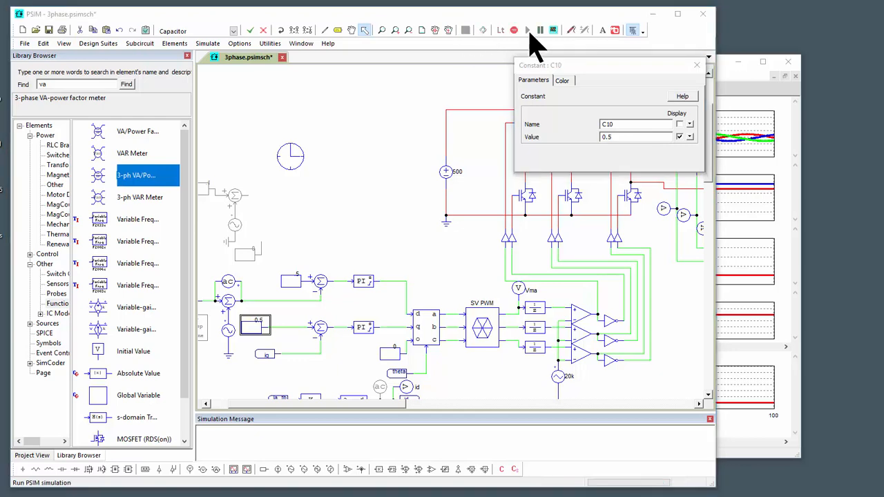
{"action": "left_click", "coordinate": [737, 89]}
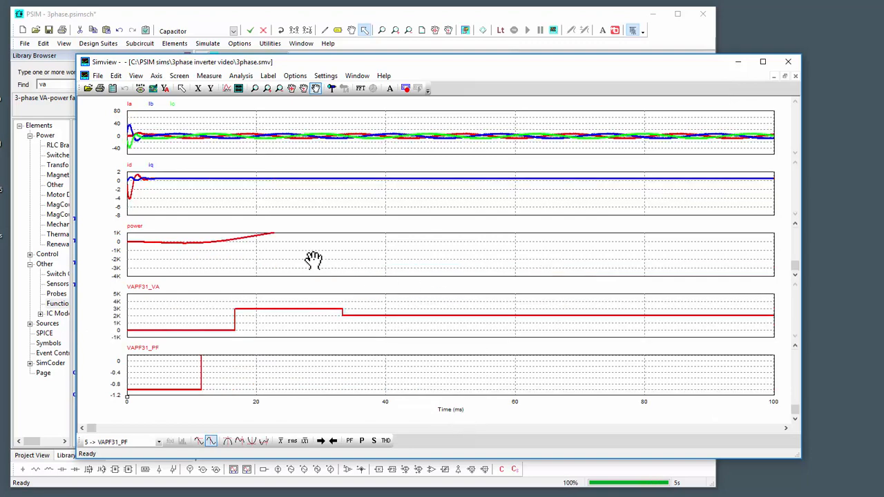
{"action": "left_click", "coordinate": [165, 89]}
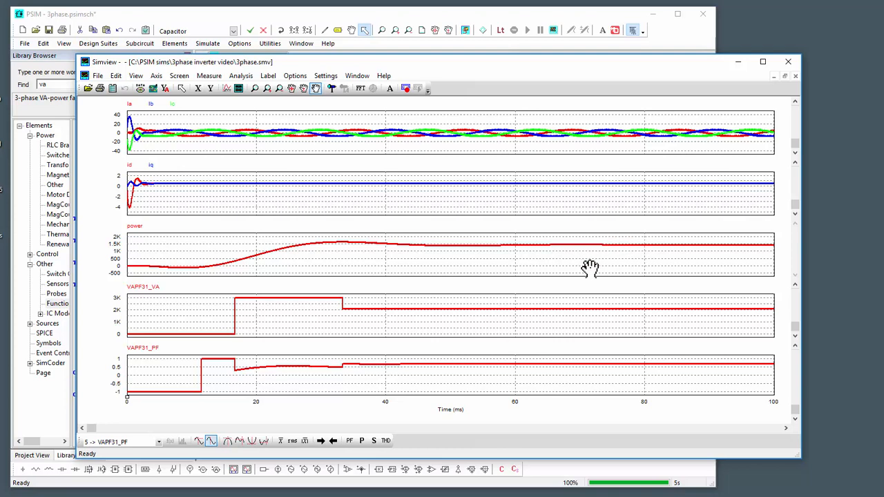
Return to the schematic, set the q-axis current reference constant to -0.5 and run the simulation.
{"action": "left_click", "coordinate": [368, 18]}
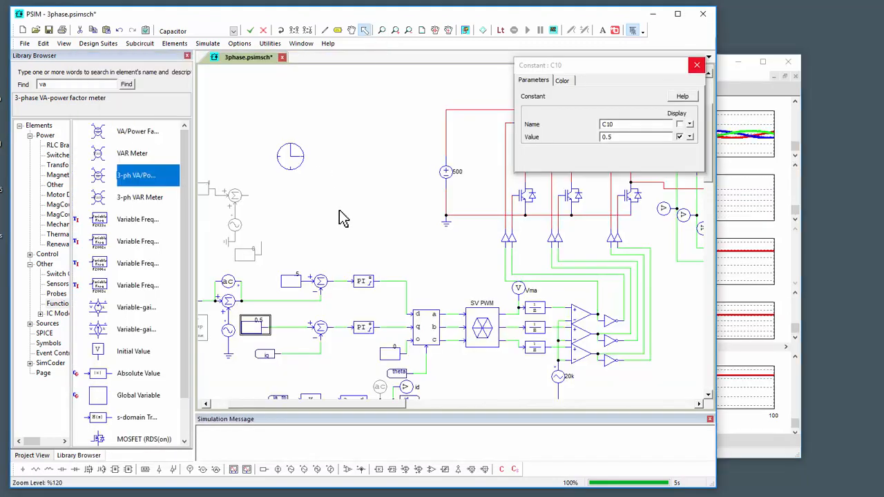
{"action": "left_click_drag", "start_coordinate": [331, 228], "coordinate": [380, 188]}
{"action": "double_click", "coordinate": [305, 291]}
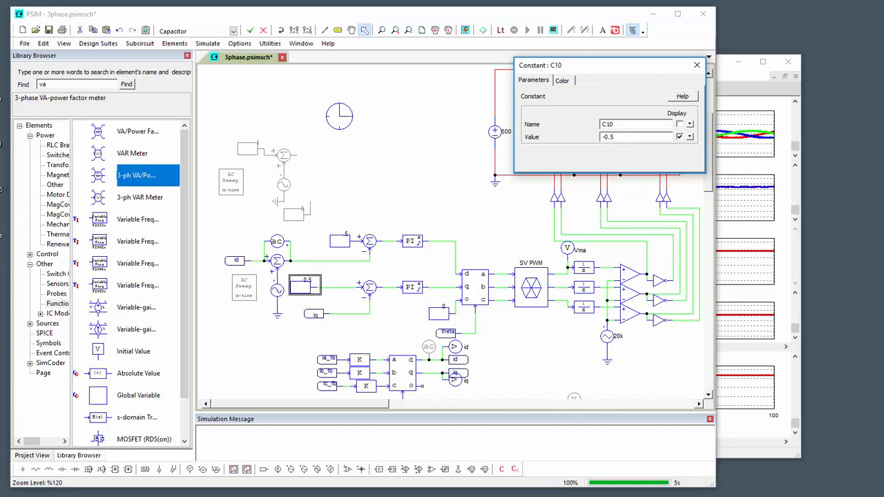
{"action": "left_click", "coordinate": [465, 30]}
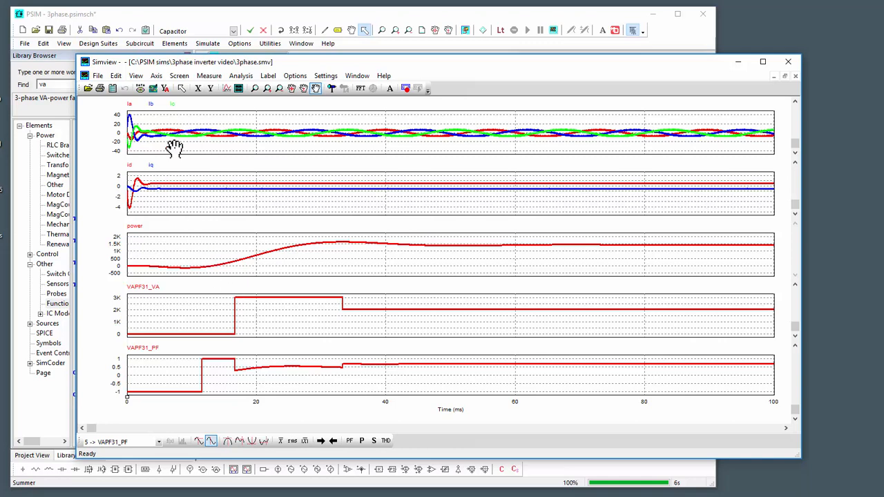
Zoom the Simview waveforms to about 60 to 92 ms and autoscale all Y axes for the steady-state portion.
{"action": "left_click", "coordinate": [165, 90]}
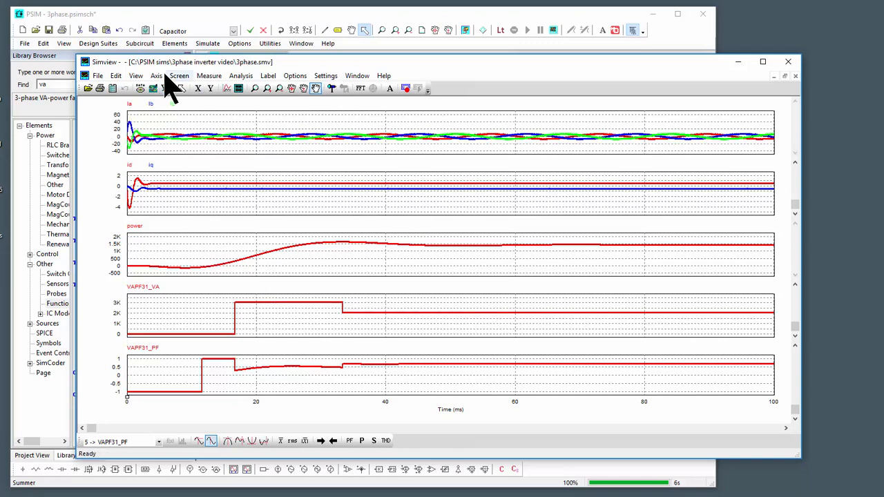
{"action": "left_click", "coordinate": [254, 89]}
{"action": "left_click_drag", "start_coordinate": [518, 117], "coordinate": [725, 157]}
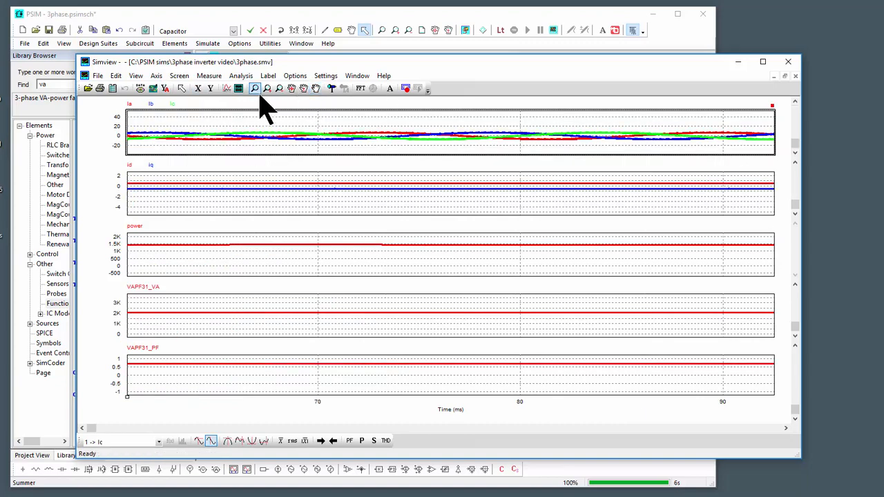
{"action": "left_click", "coordinate": [165, 90]}
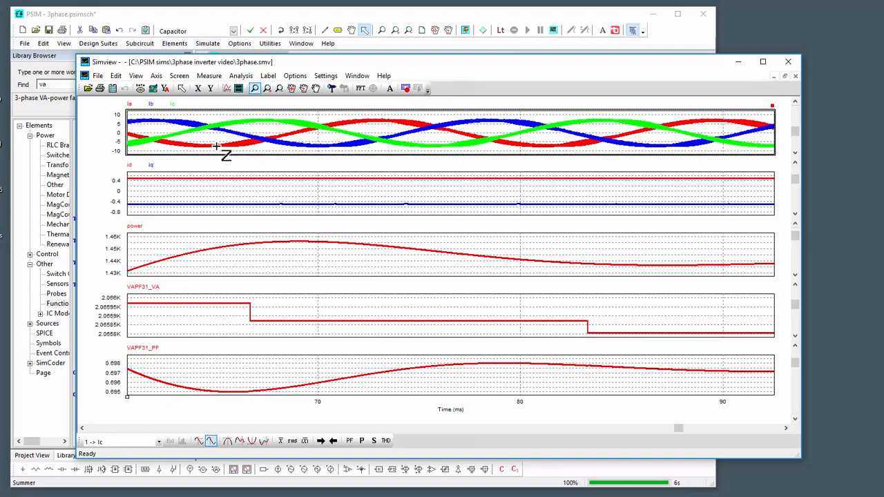
Switch back to the PSIM schematic, close the q-axis constant's properties and examine the dq control, power-meter and grid-angle sections.
{"action": "left_click", "coordinate": [338, 22]}
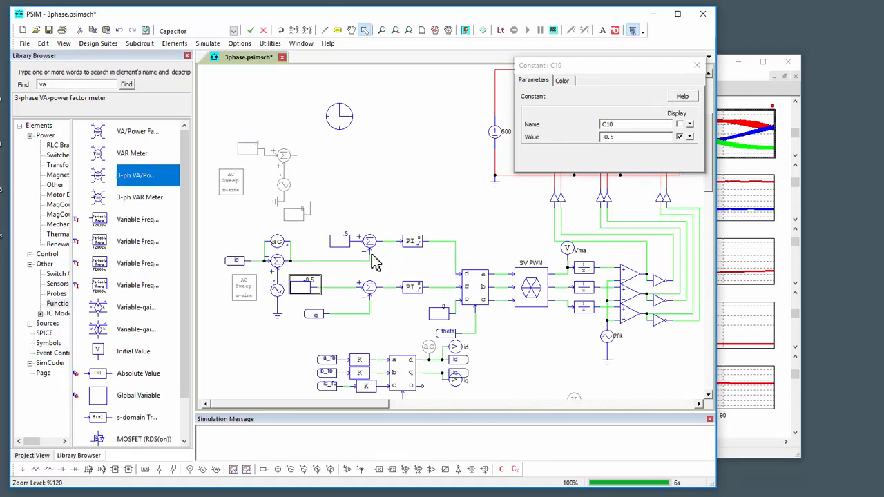
{"action": "left_click", "coordinate": [696, 65]}
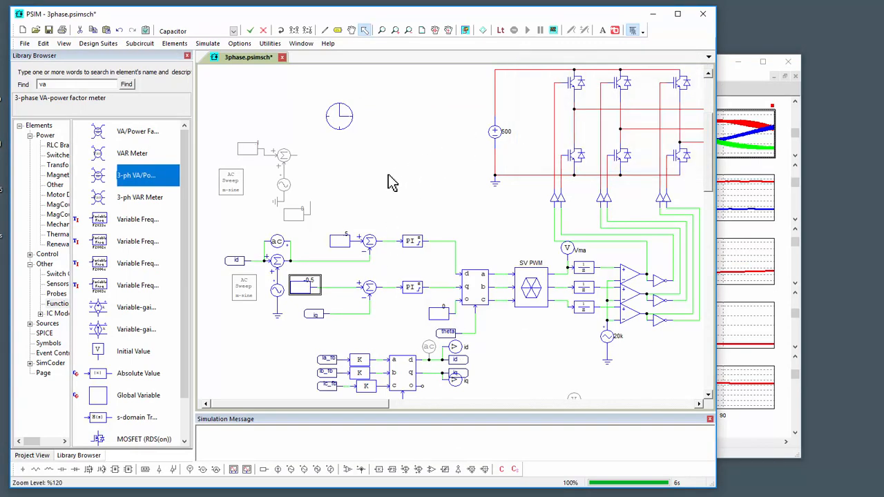
{"action": "left_click_drag", "start_coordinate": [546, 384], "coordinate": [504, 315]}
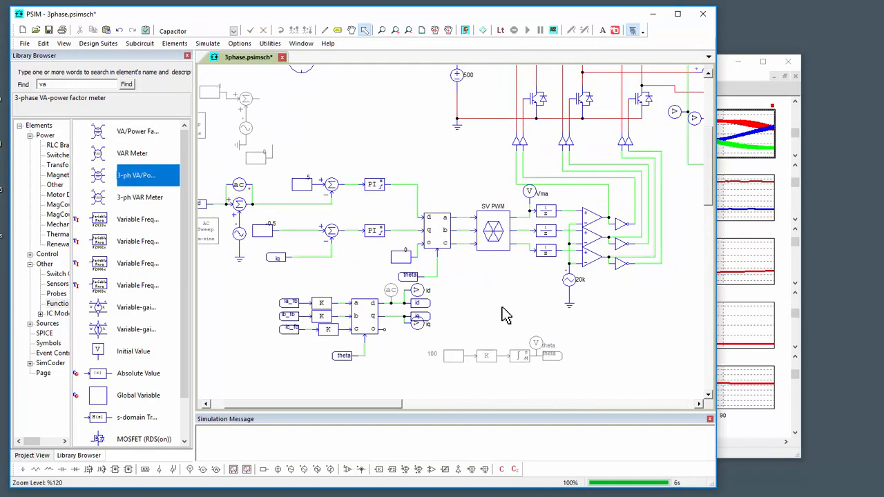
{"action": "left_click_drag", "start_coordinate": [606, 340], "coordinate": [286, 358]}
{"action": "left_click_drag", "start_coordinate": [531, 102], "coordinate": [561, 166]}
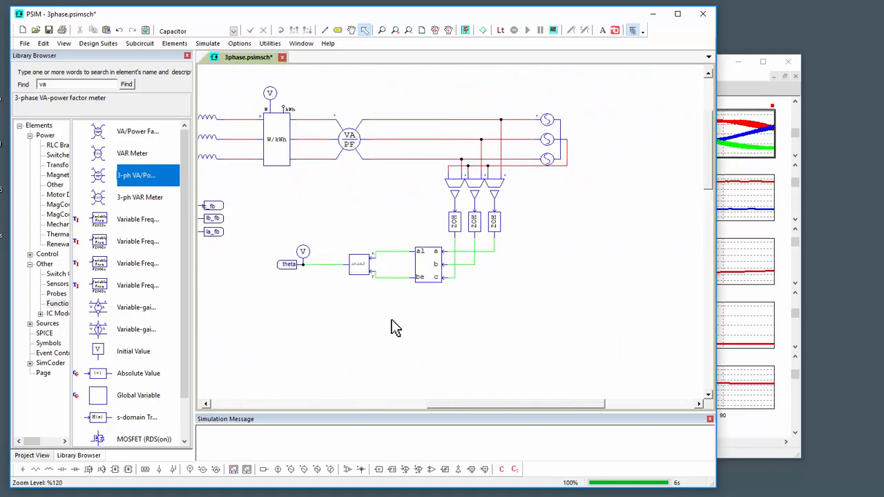
{"action": "left_click_drag", "start_coordinate": [374, 236], "coordinate": [507, 304]}
{"action": "left_click_drag", "start_coordinate": [322, 348], "coordinate": [546, 289]}
{"action": "left_click_drag", "start_coordinate": [388, 304], "coordinate": [525, 313]}
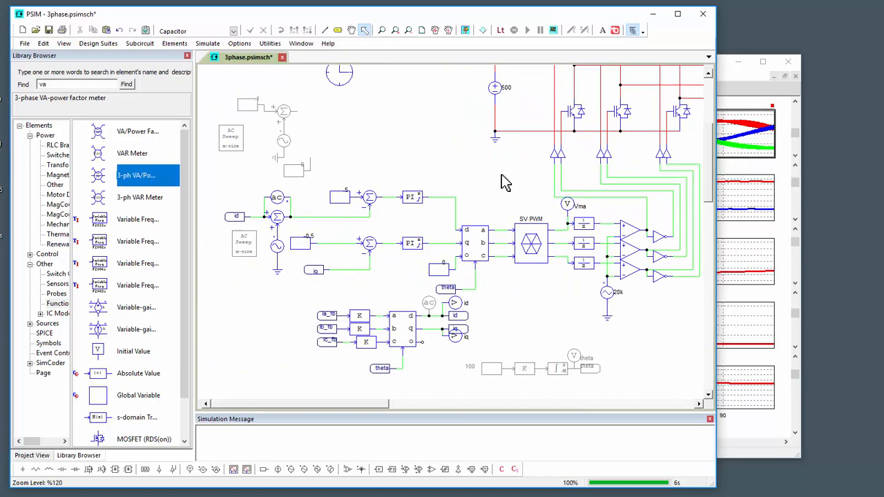
Enlarge the PSIM window and review the complete inverter circuit from the current controllers to the grid sources at a smaller scale.
{"action": "left_click_drag", "start_coordinate": [505, 182], "coordinate": [449, 177]}
{"action": "scroll", "coordinate": [449, 173], "scroll_direction": "down", "scroll_amount": 3}
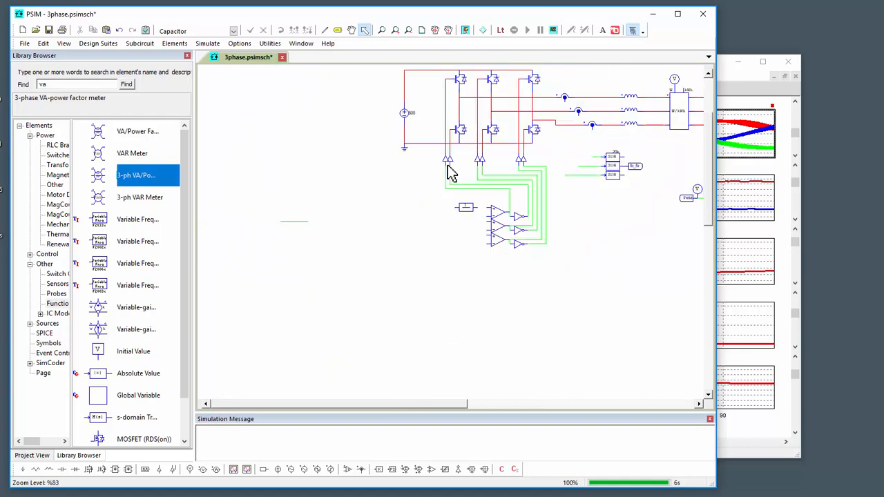
{"action": "left_click_drag", "start_coordinate": [627, 217], "coordinate": [607, 245]}
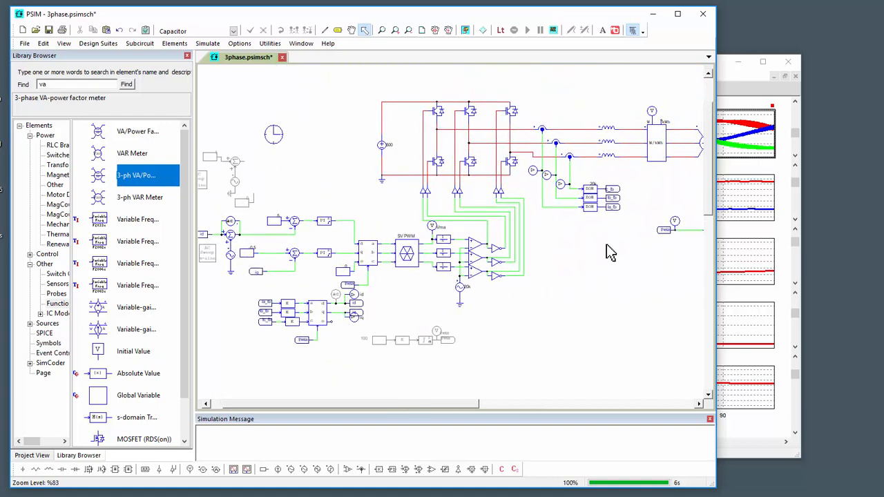
{"action": "left_click_drag", "start_coordinate": [714, 484], "coordinate": [859, 470]}
{"action": "left_click_drag", "start_coordinate": [646, 339], "coordinate": [686, 340]}
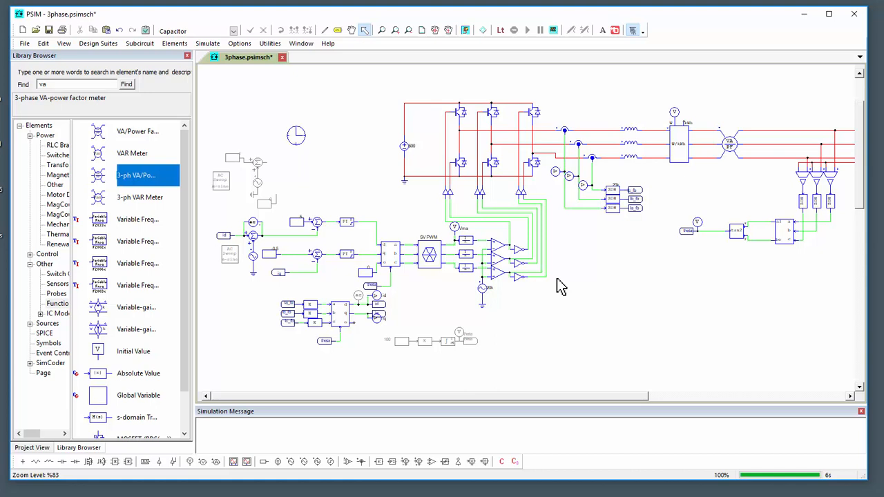
{"action": "left_click_drag", "start_coordinate": [596, 282], "coordinate": [500, 283]}
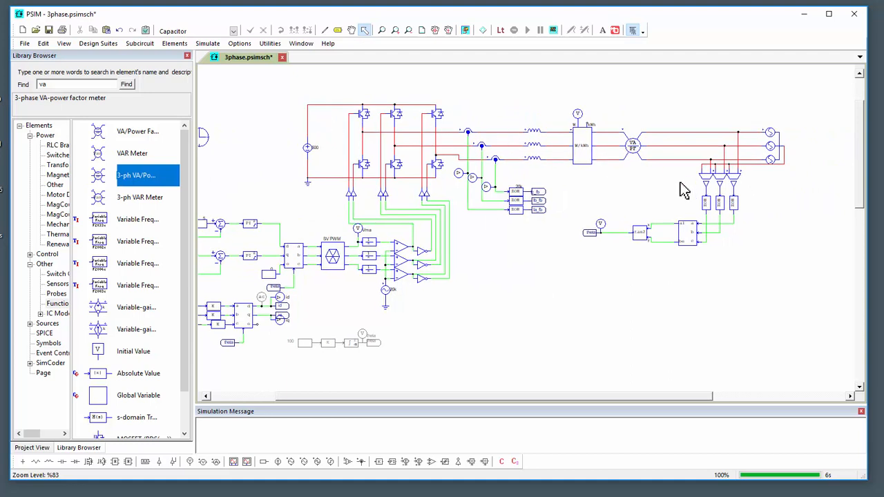